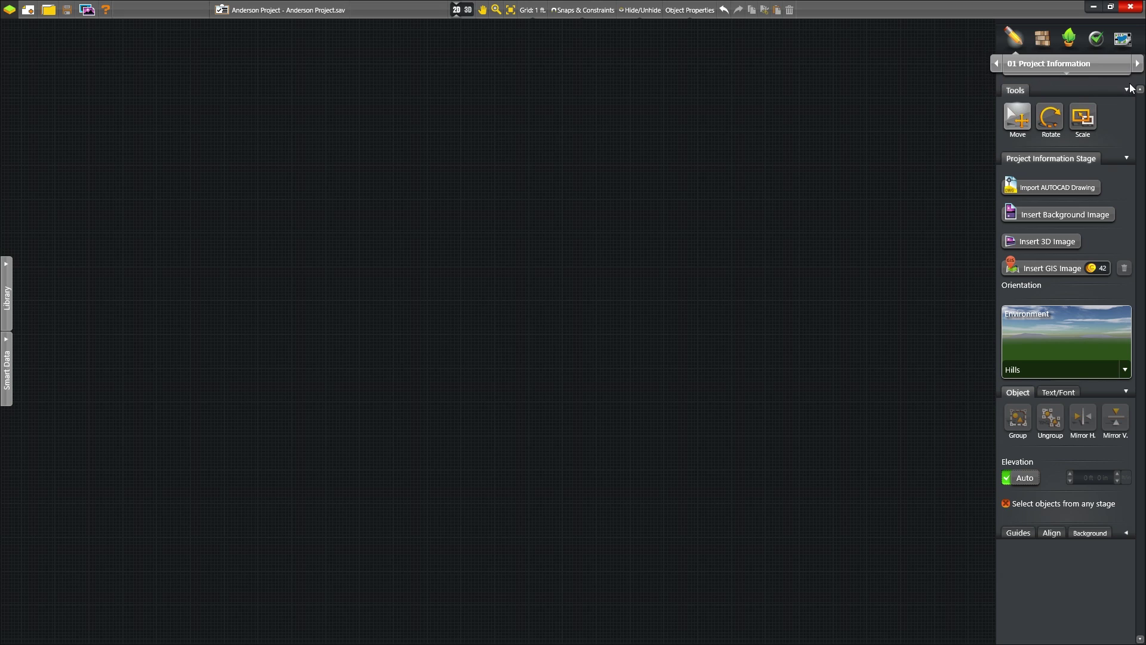
# Download the aerial GIS image for the entered property address, with its parcel line outlined
pyautogui.click(1011, 267)
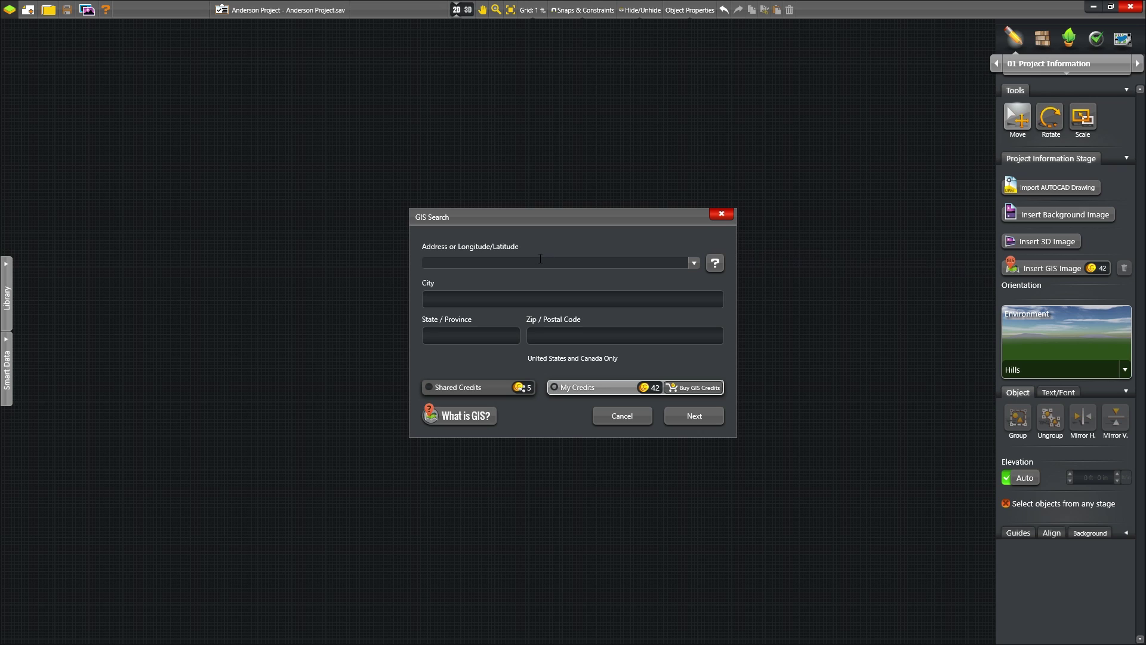
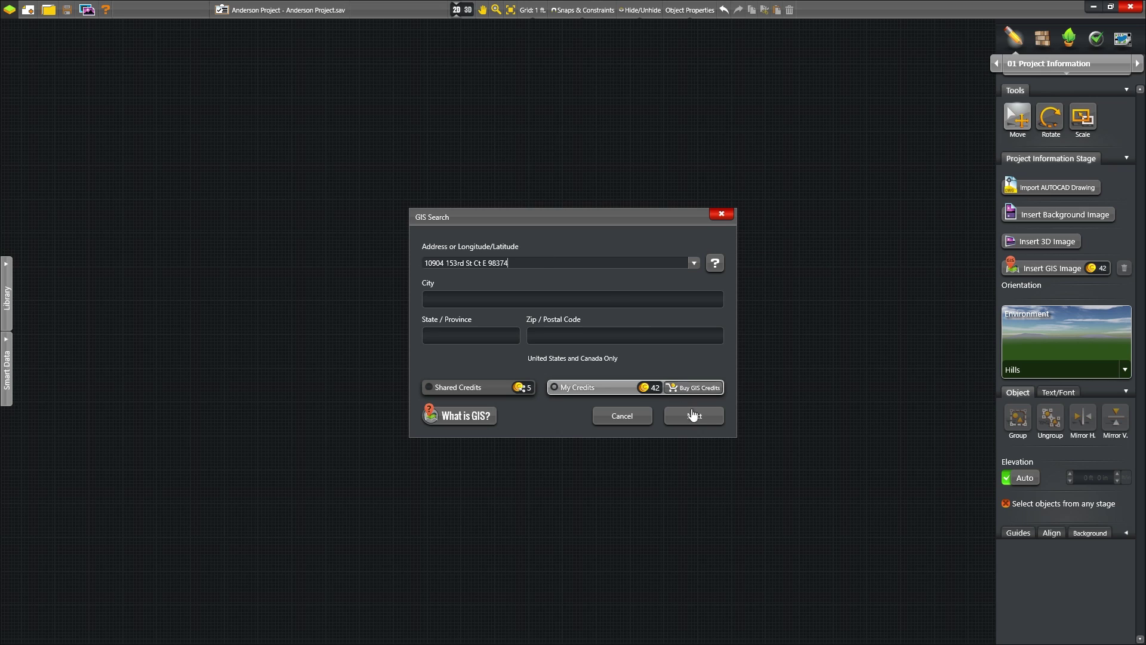
pyautogui.click(694, 416)
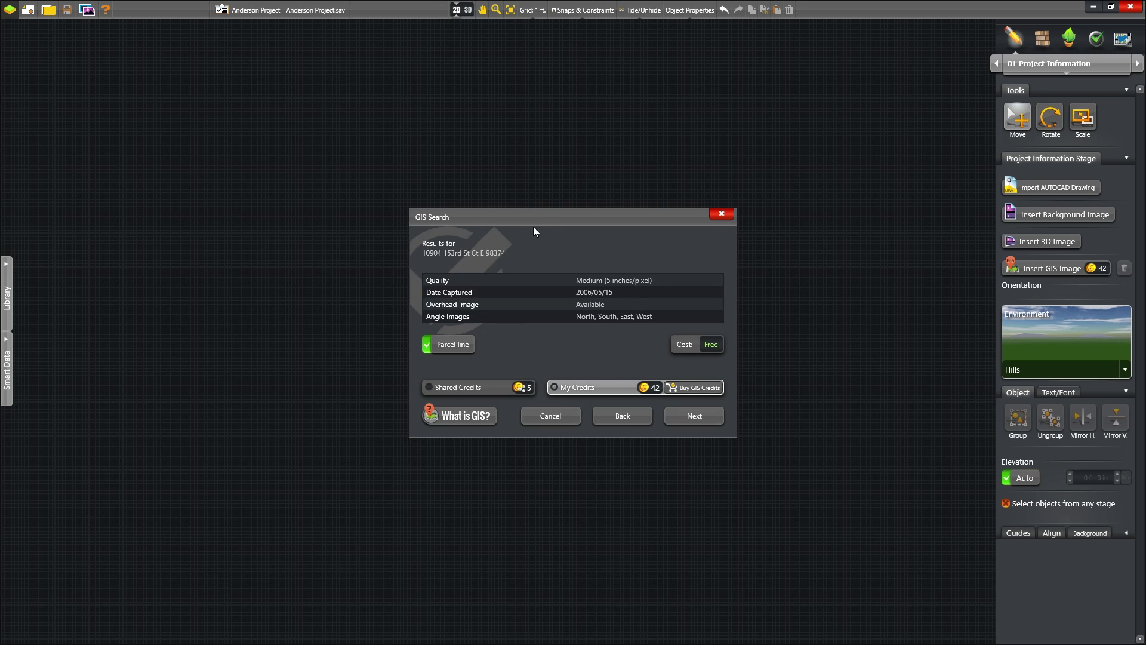
pyautogui.click(694, 415)
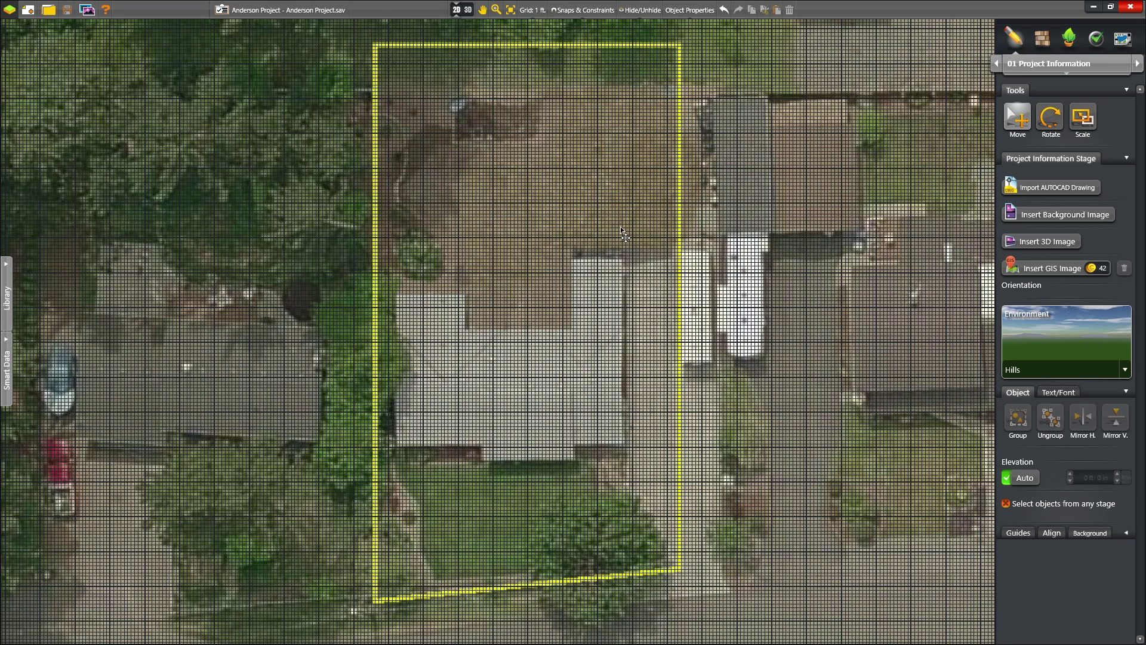
pyautogui.click(1138, 65)
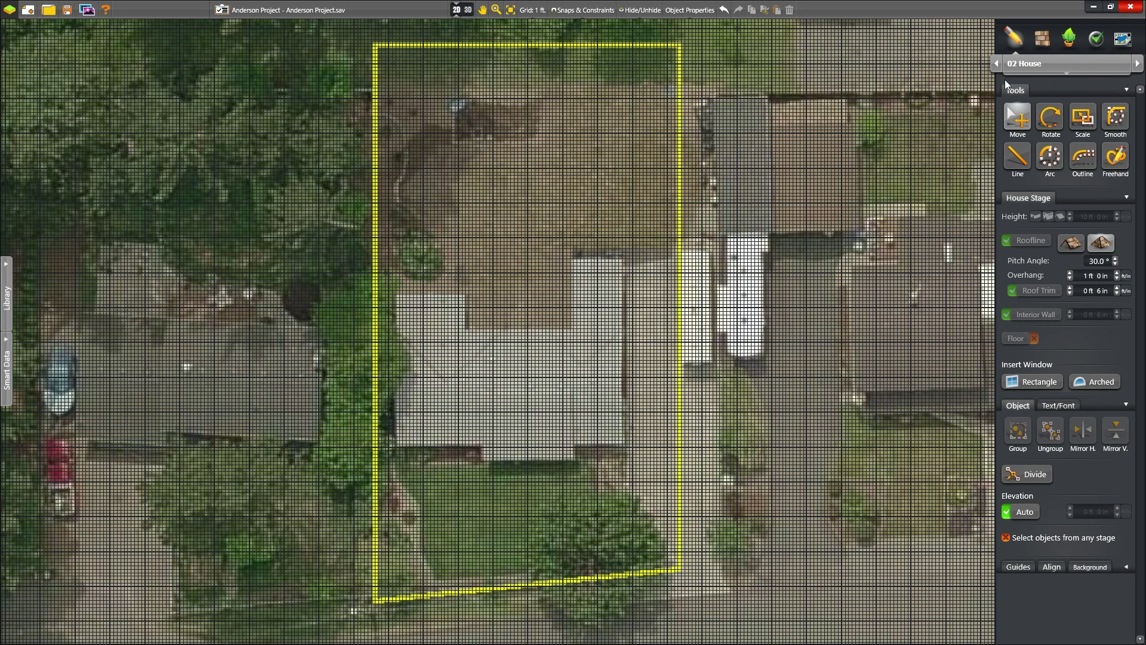
pyautogui.scroll(1, 524, 390)
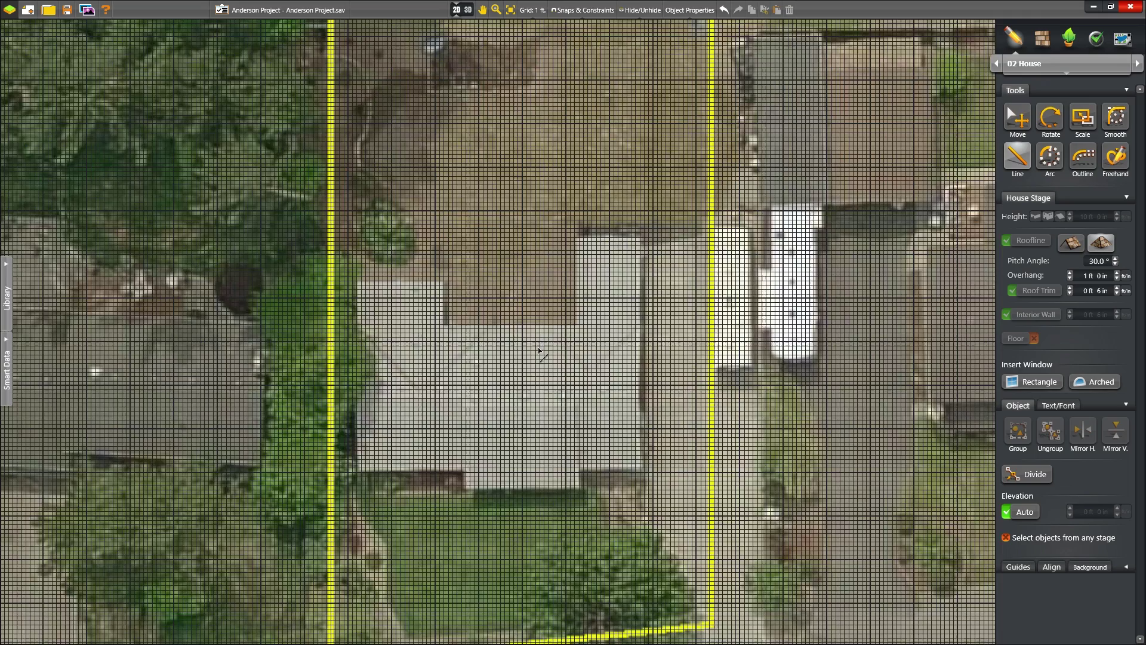
pyautogui.scroll(1, 524, 389)
pyautogui.scroll(1, 524, 390)
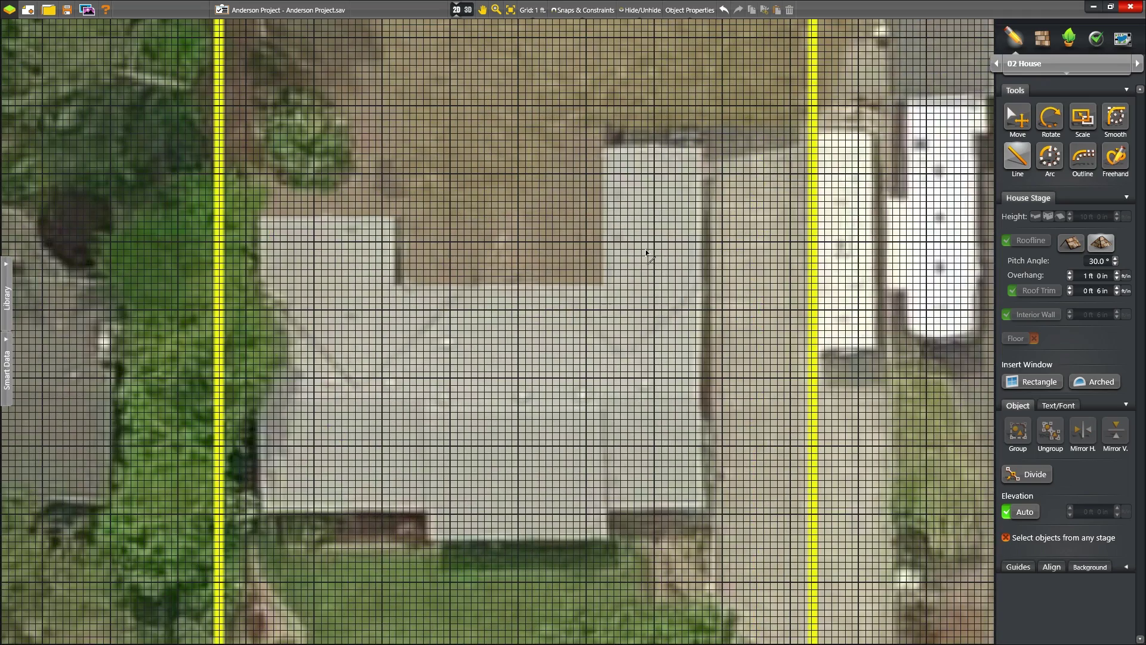
# Trace the closed house footprint over the aerial image, including its 24', 44', 20' and 30' edges
pyautogui.click(703, 160)
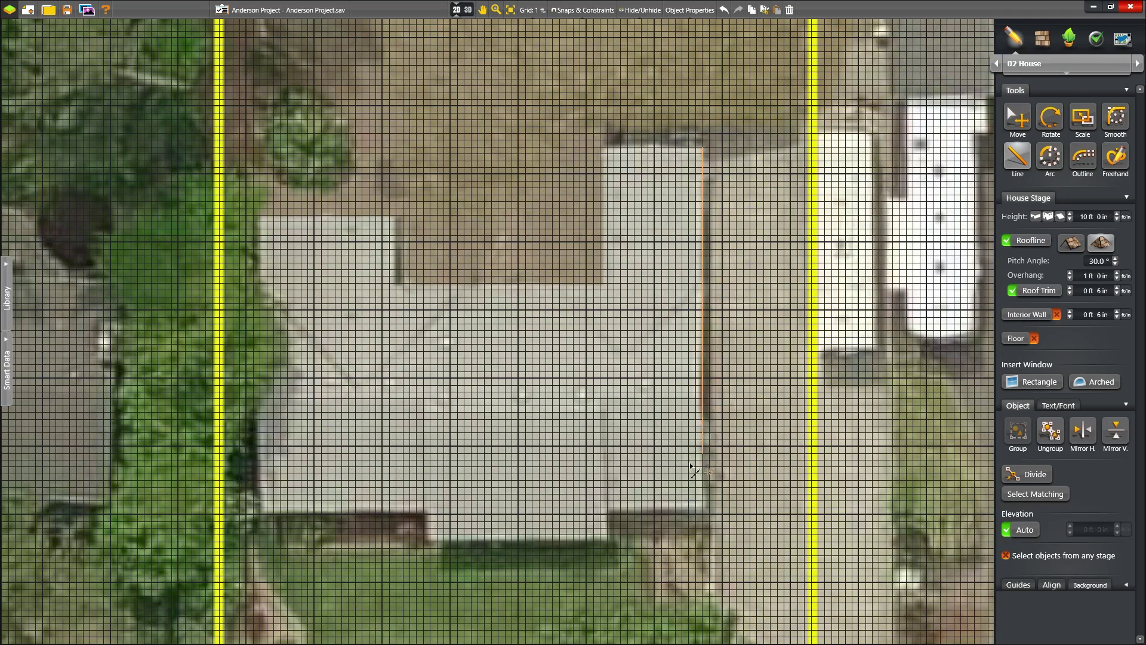
pyautogui.click(704, 516)
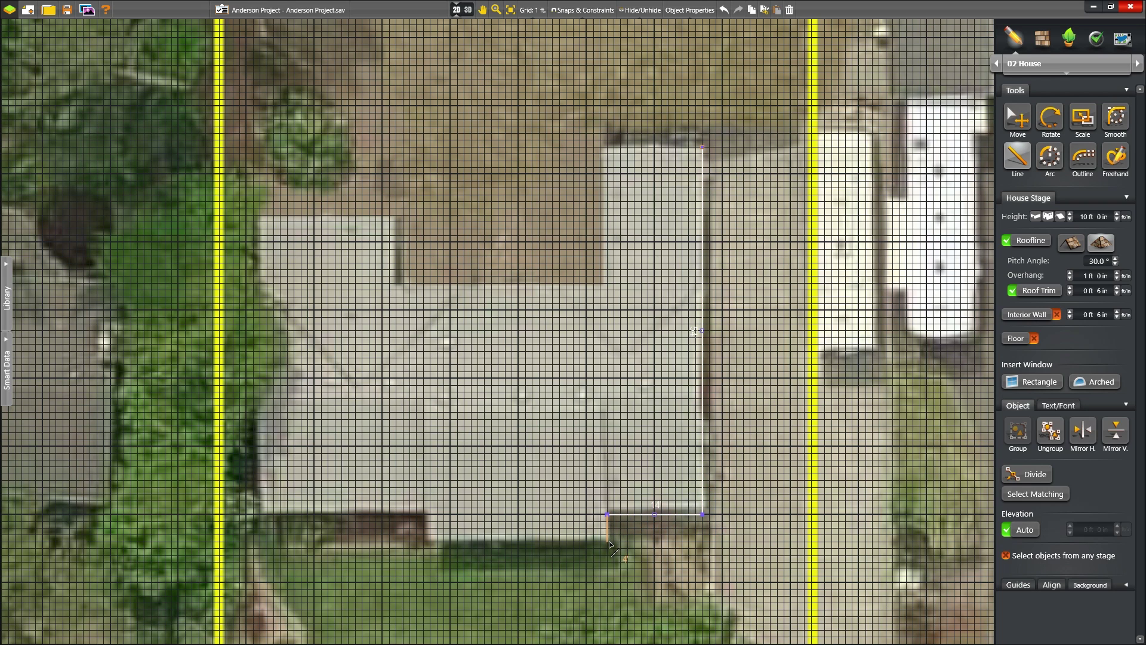
pyautogui.click(423, 546)
pyautogui.click(261, 516)
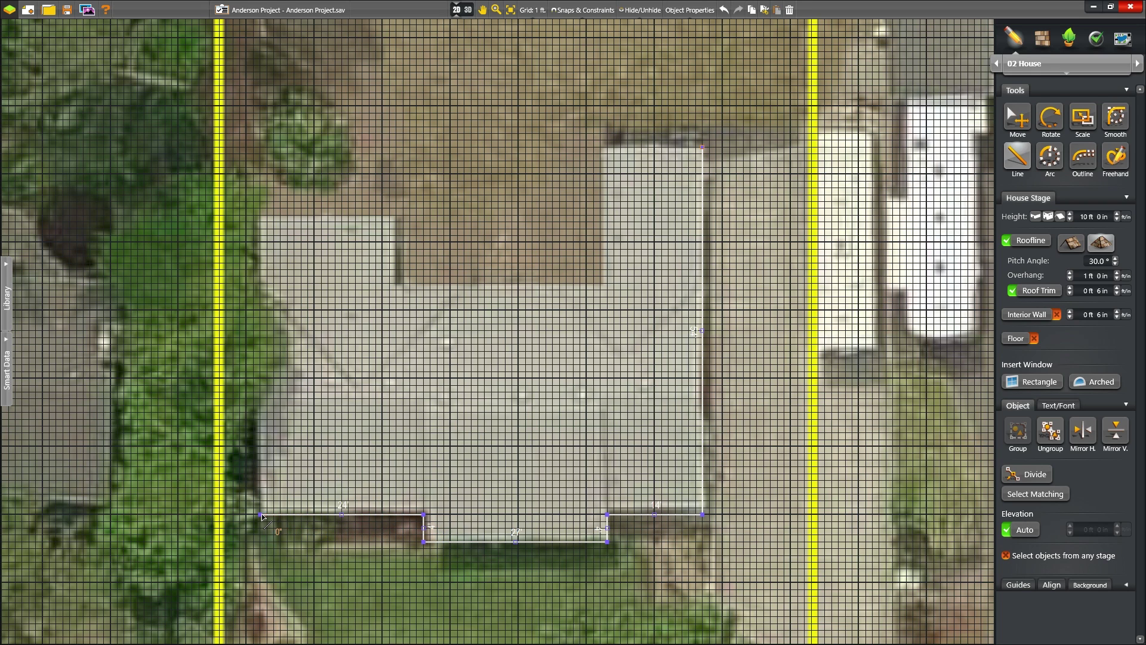
pyautogui.click(262, 217)
pyautogui.click(397, 217)
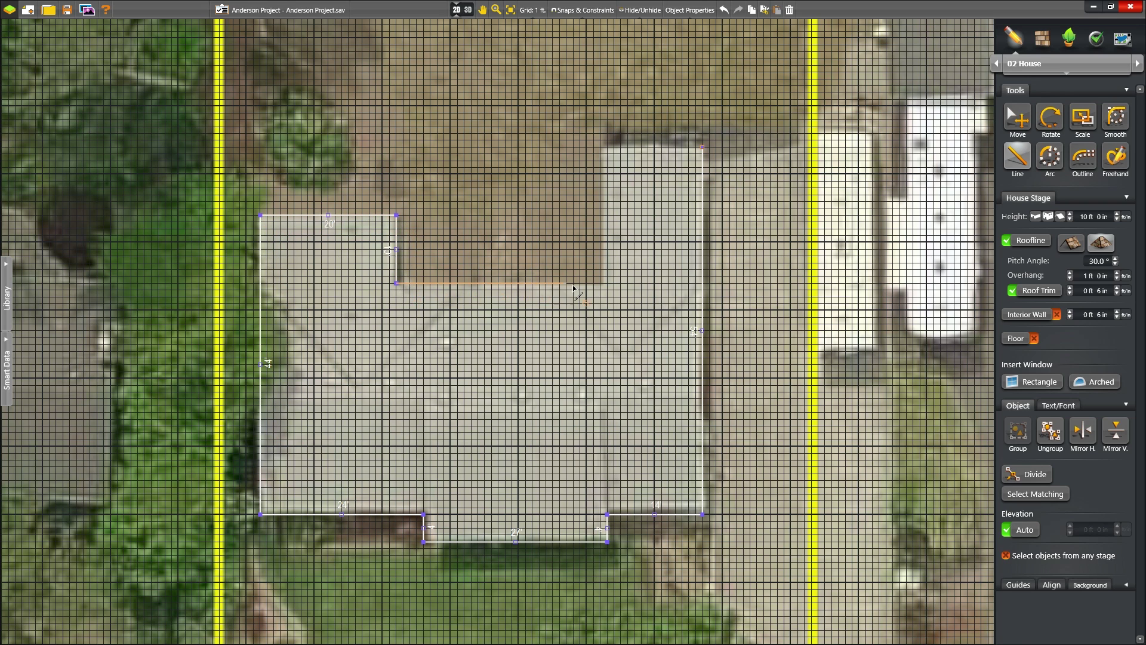
pyautogui.click(601, 287)
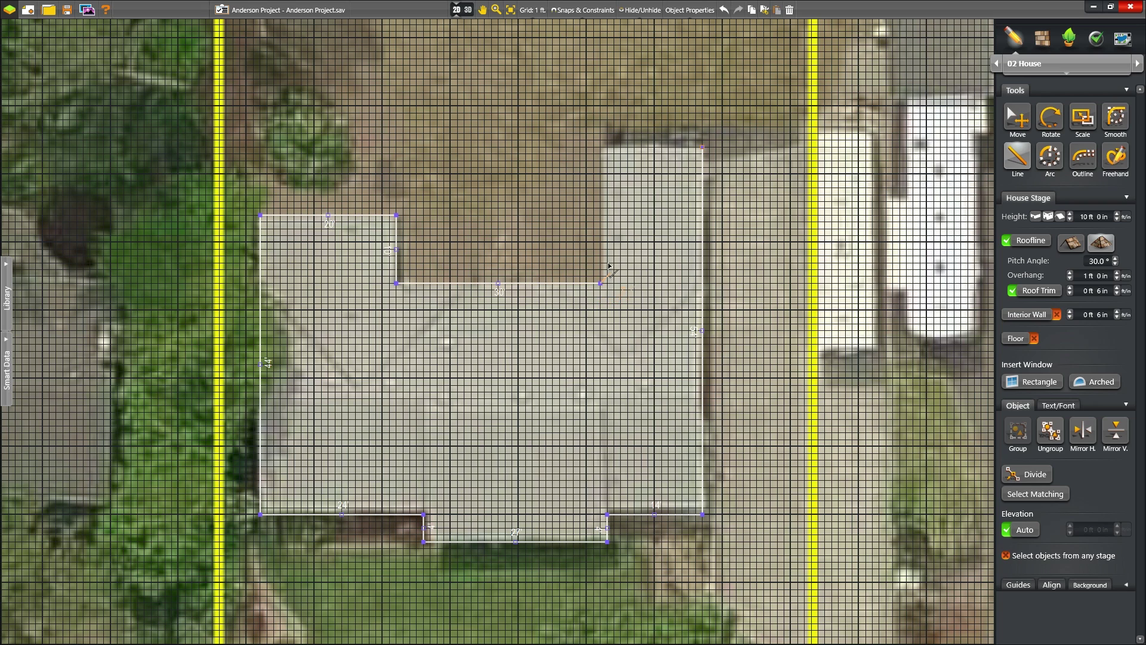
pyautogui.click(602, 153)
pyautogui.click(703, 148)
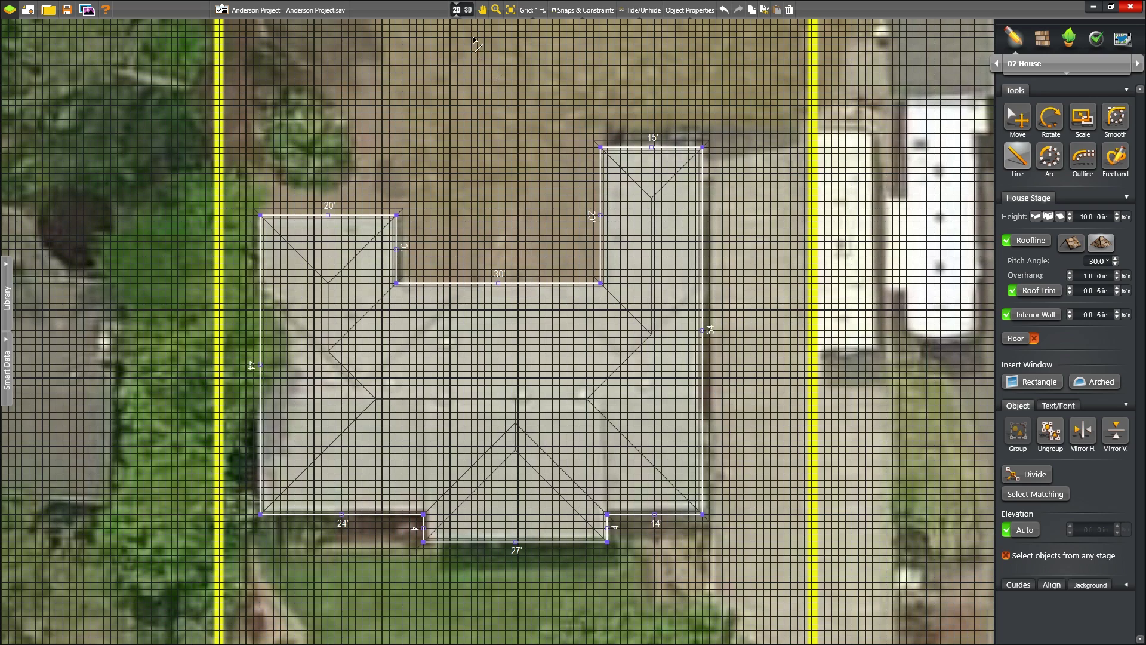
pyautogui.click(461, 10)
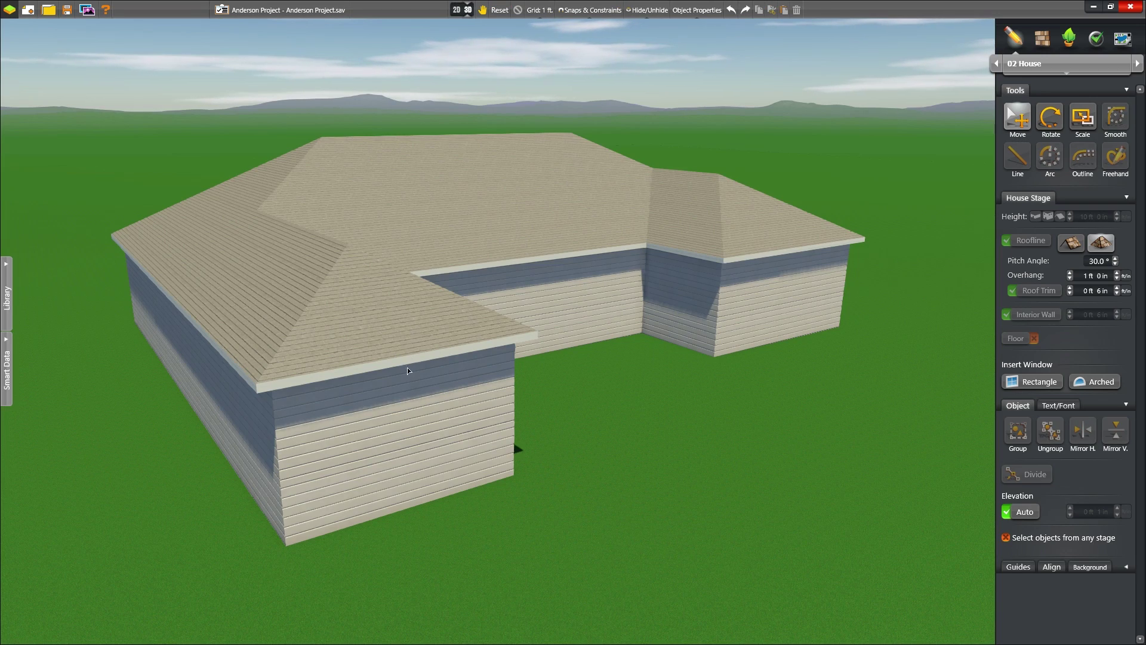
# Give the front wing a gable roof and add a 3'6" by 5' rectangular window
pyautogui.click(406, 419)
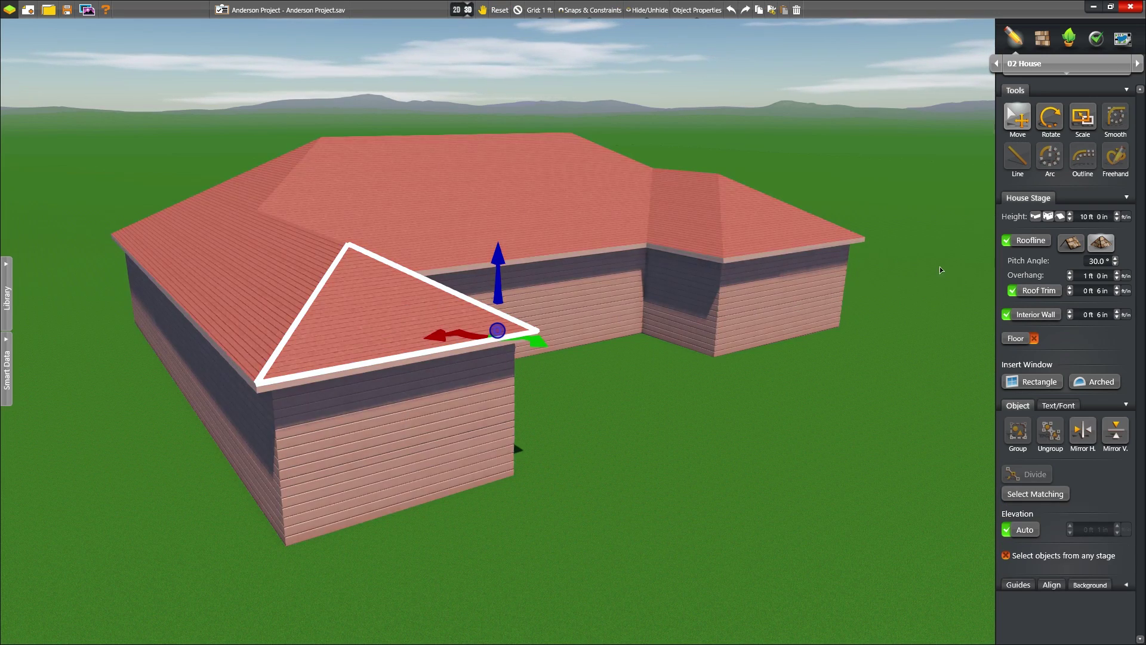
pyautogui.click(1073, 242)
pyautogui.click(1032, 381)
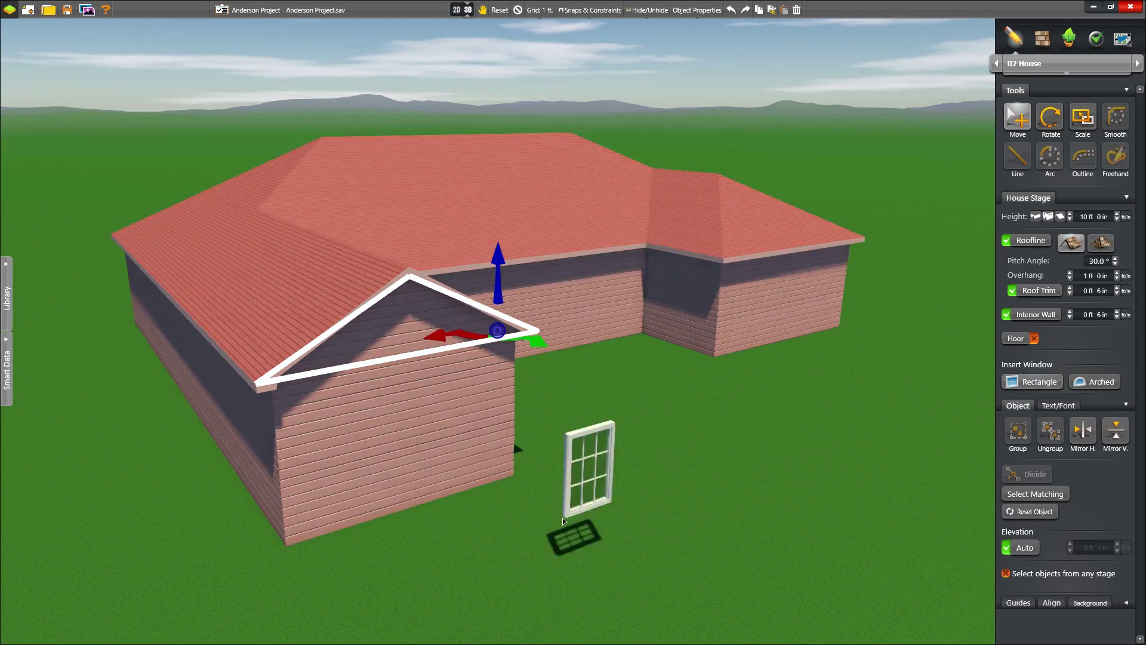
pyautogui.click(410, 465)
pyautogui.scroll(6, 537, 269)
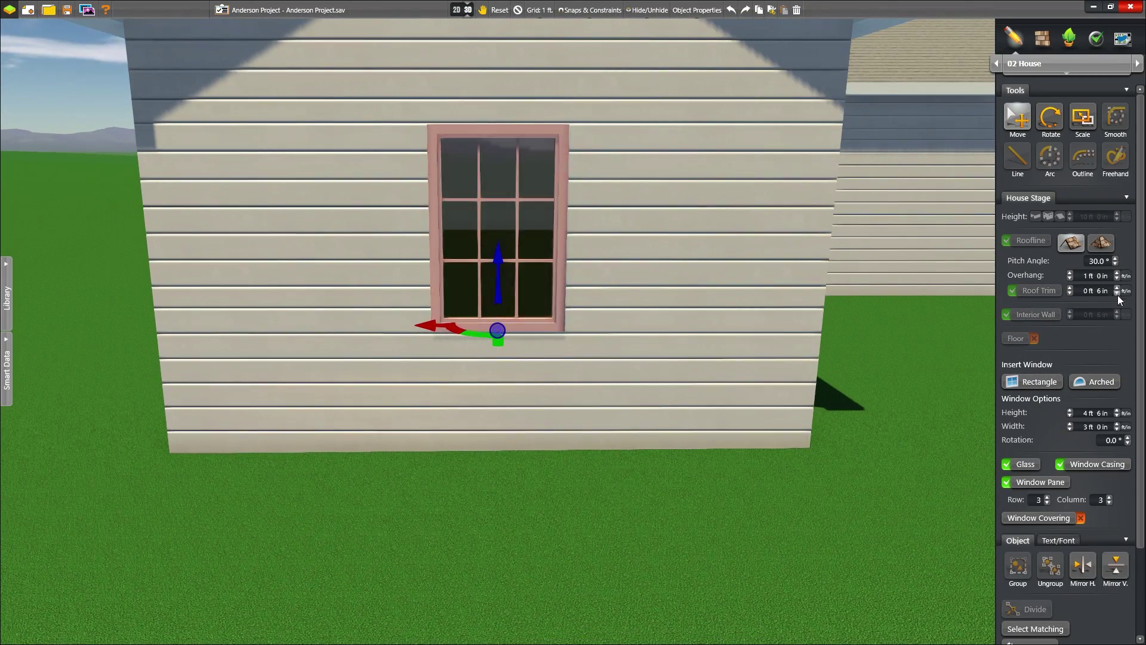
pyautogui.click(1117, 423)
pyautogui.click(1117, 423)
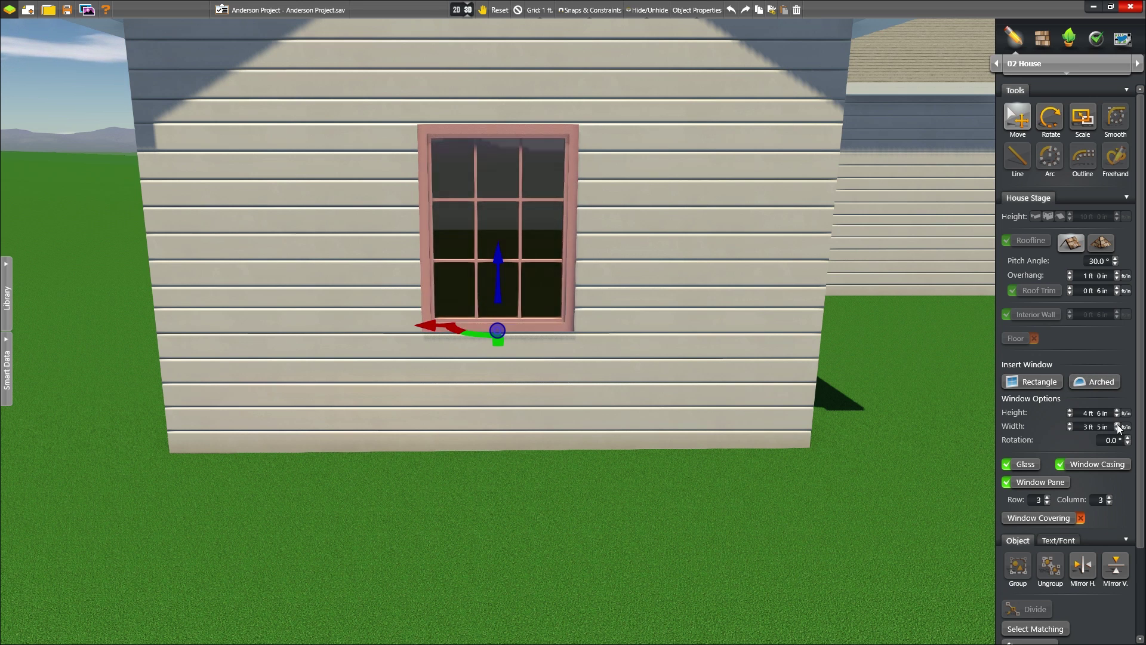
pyautogui.click(1118, 410)
pyautogui.click(1118, 410)
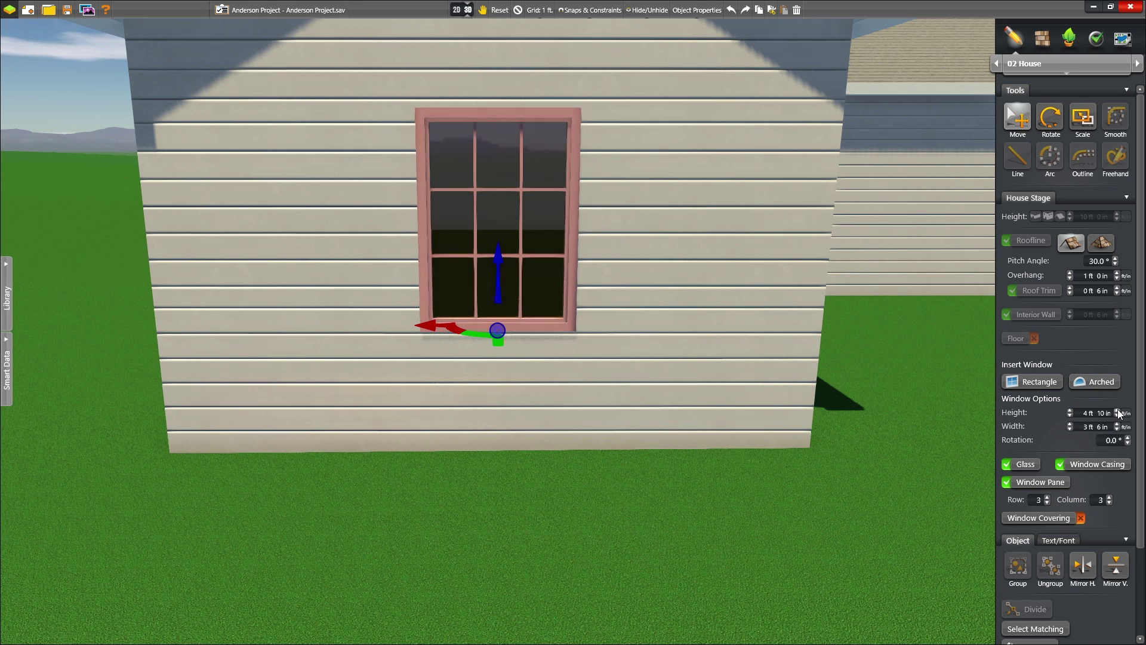
pyautogui.scroll(-3, 652, 278)
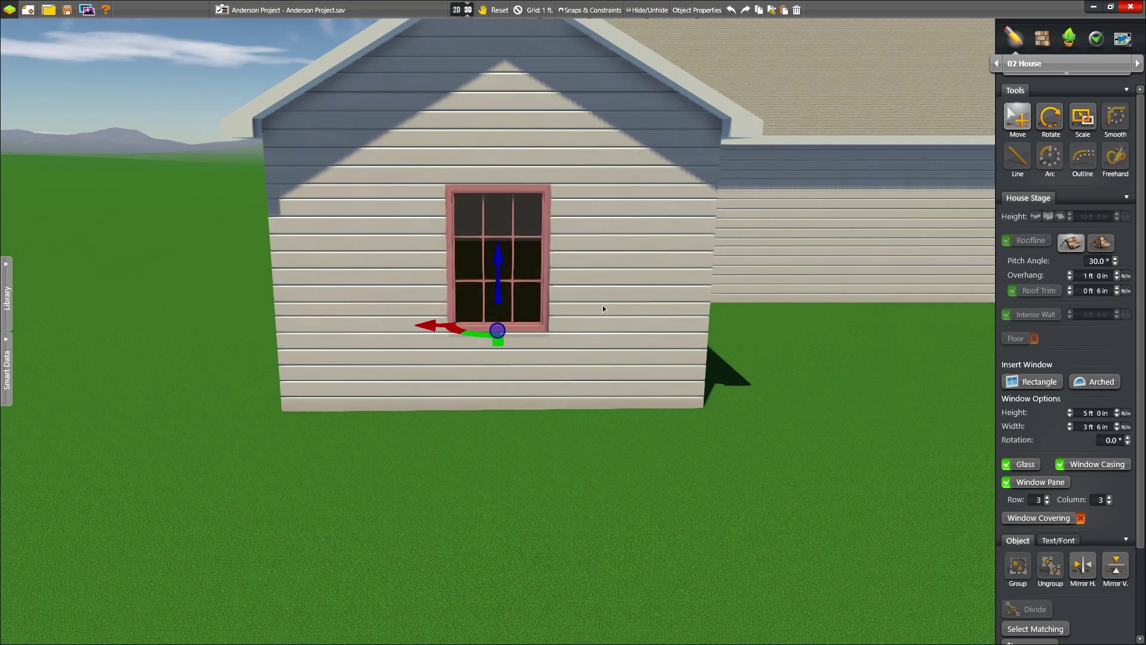
# Place matching window copies to form rows of three on two walls
pyautogui.moveTo(625, 326); pyautogui.dragTo(614, 331, button='middle')
pyautogui.click(371, 269)
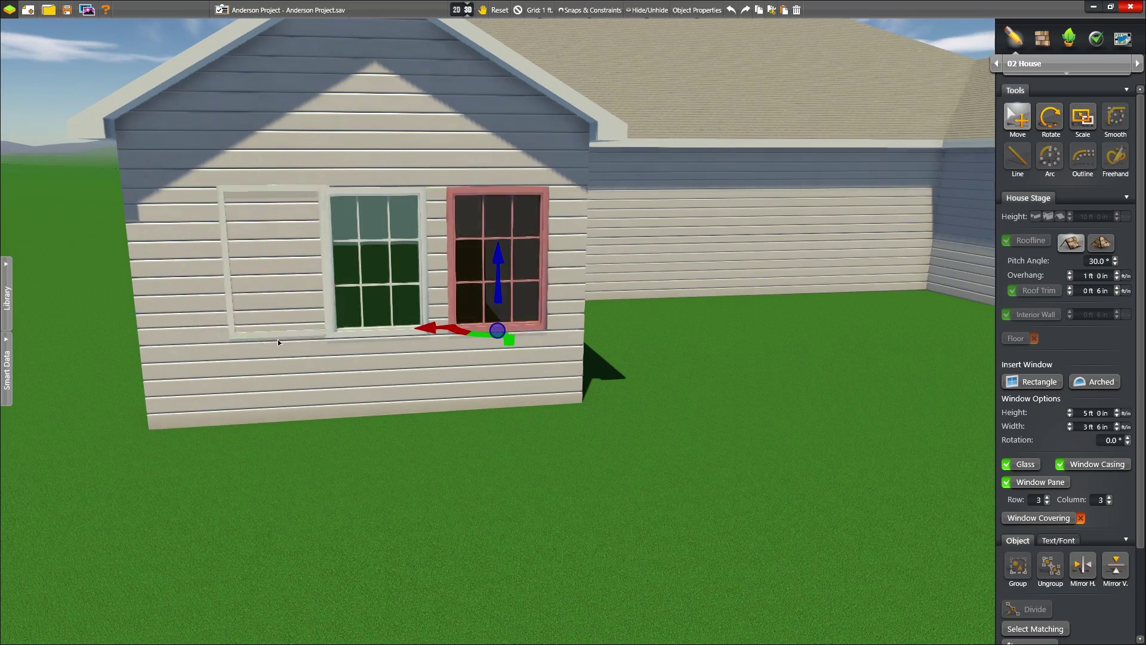
pyautogui.moveTo(243, 344); pyautogui.dragTo(662, 222, button='middle')
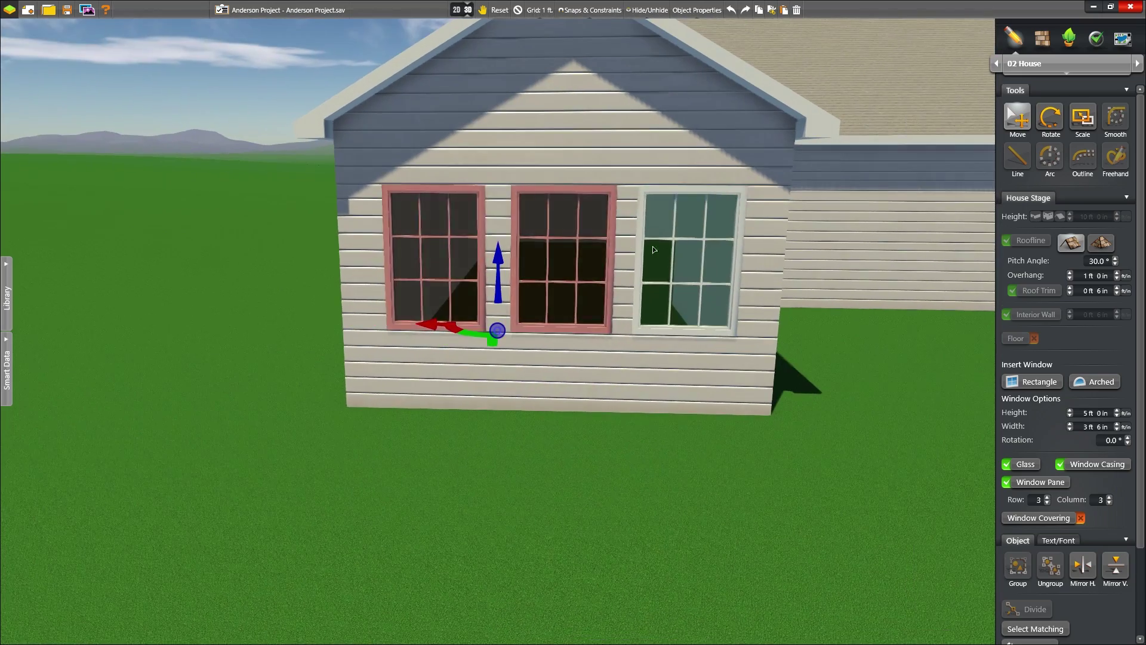
pyautogui.scroll(-5, 663, 222)
pyautogui.moveTo(734, 269); pyautogui.dragTo(615, 323, button='middle')
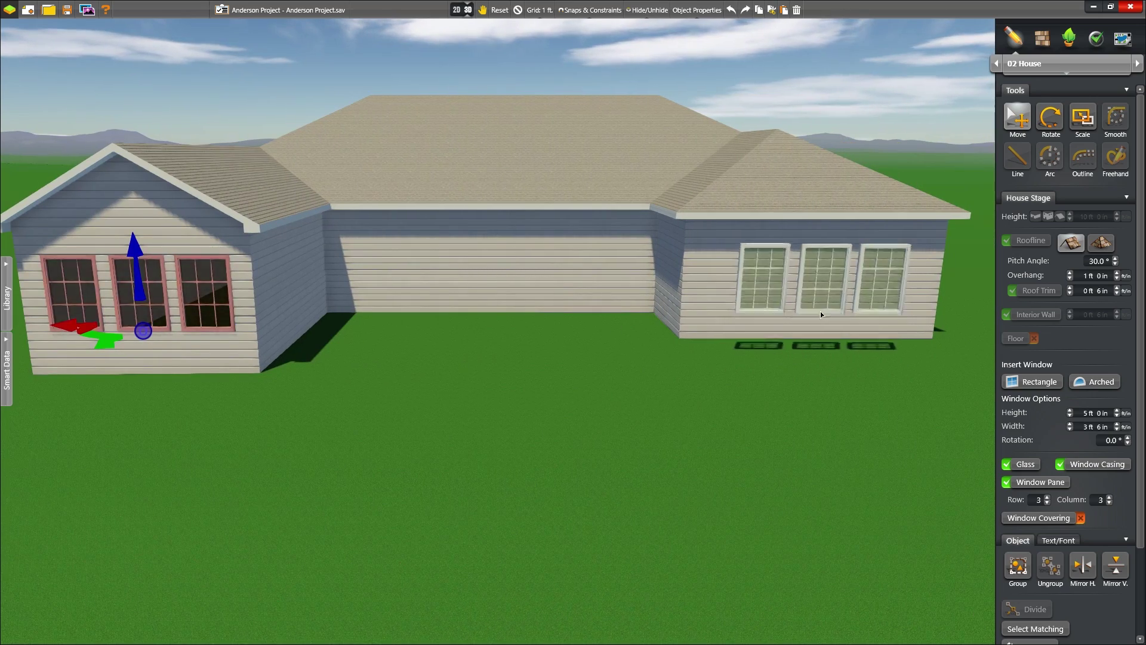
pyautogui.moveTo(813, 300)
pyautogui.mouseDown(button='middle')
pyautogui.moveTo(338, 330)
pyautogui.moveTo(450, 357)
pyautogui.moveTo(462, 326)
pyautogui.moveTo(462, 349)
pyautogui.mouseUp(button='middle')
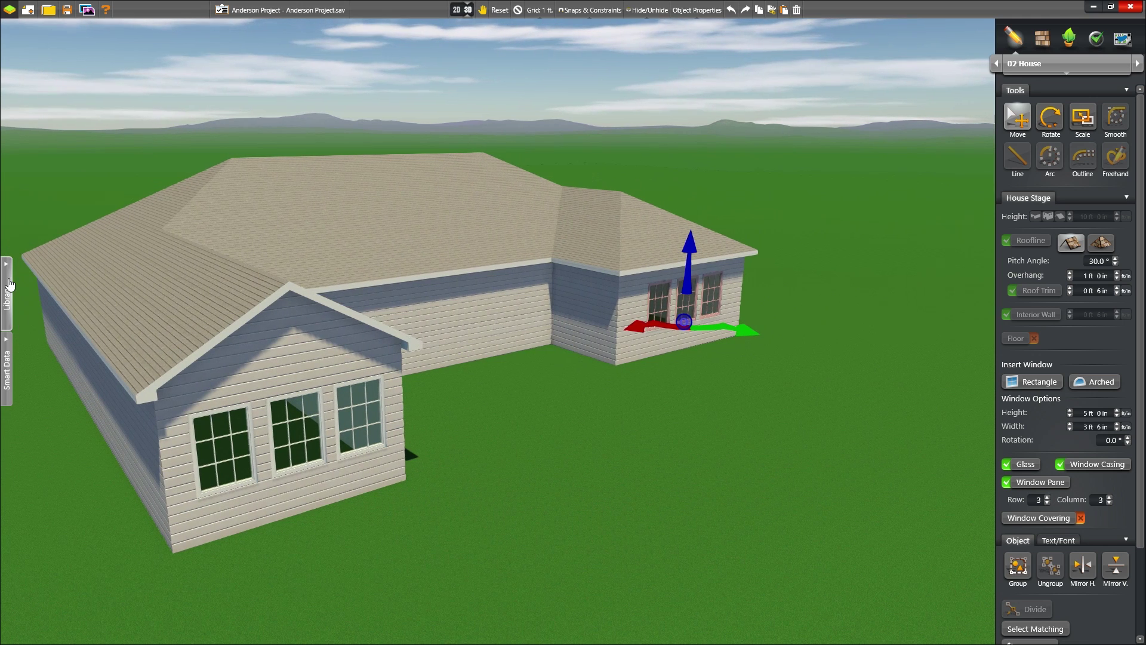
pyautogui.click(6, 291)
# Place an 8' French Style 96" H sliding door on the recessed middle back wall
pyautogui.click(28, 101)
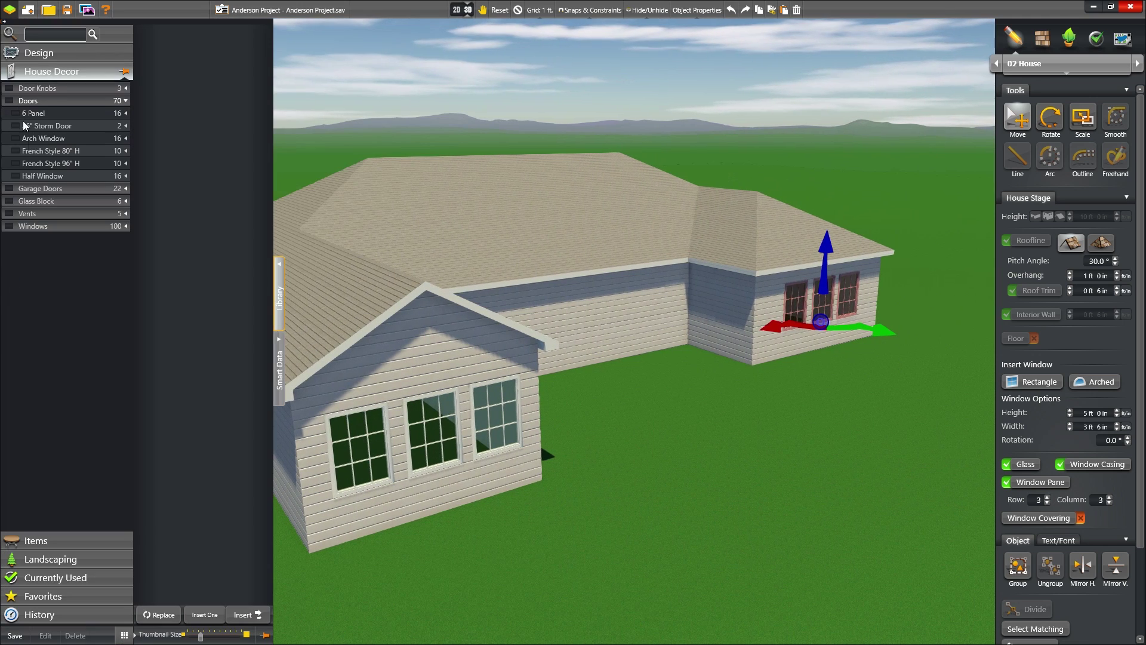
pyautogui.click(39, 164)
pyautogui.click(170, 314)
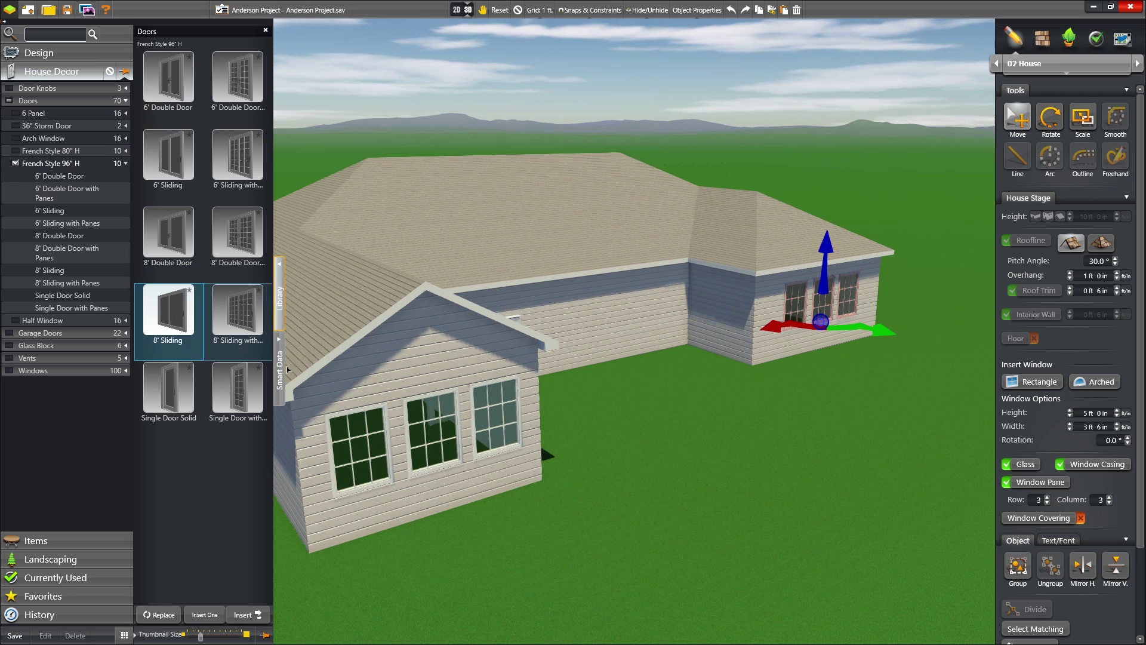
pyautogui.click(561, 371)
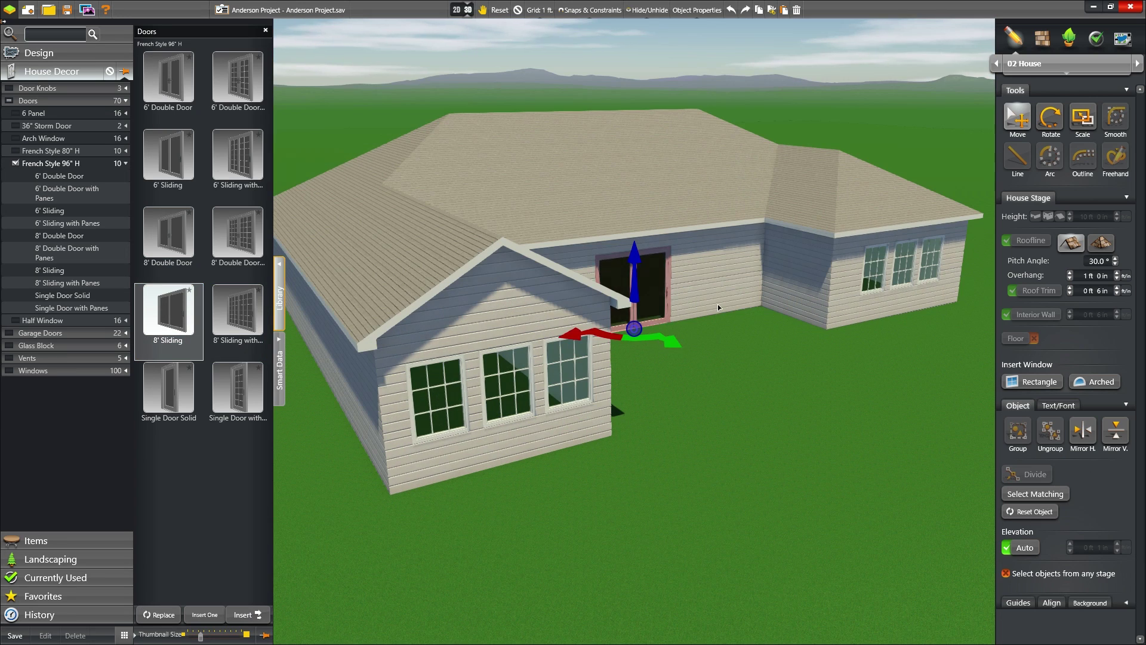
pyautogui.moveTo(609, 399); pyautogui.dragTo(670, 286, button='right')
pyautogui.click(670, 286)
pyautogui.scroll(-3, 655, 282)
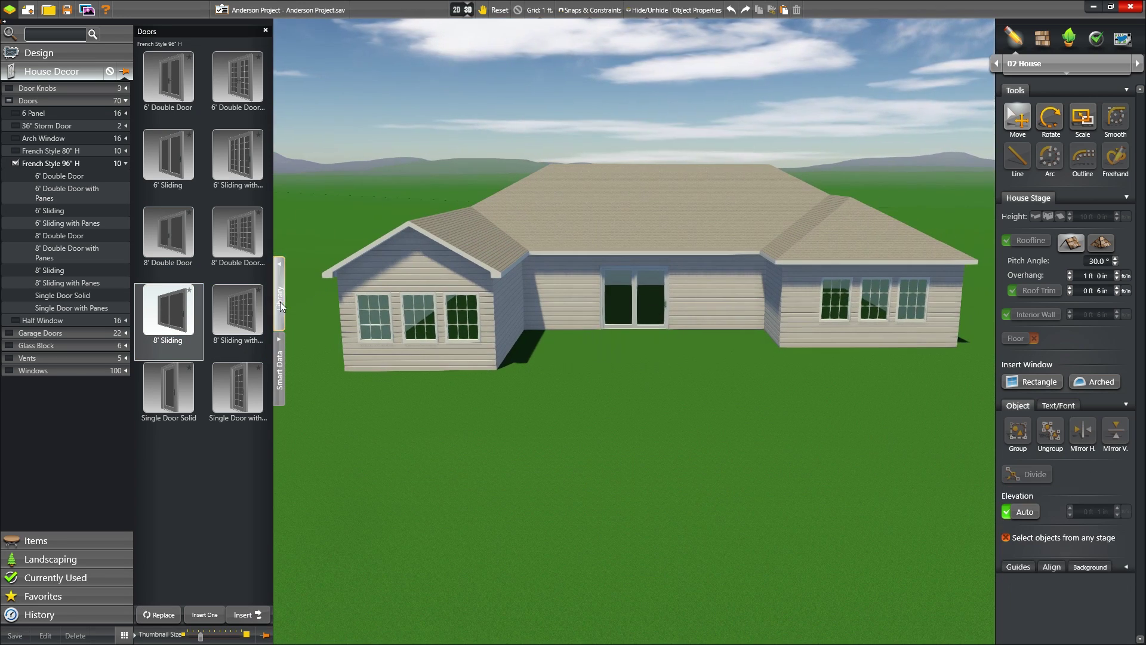
pyautogui.click(279, 302)
pyautogui.moveTo(419, 280)
pyautogui.mouseDown(button='right')
pyautogui.moveTo(452, 309)
pyautogui.moveTo(575, 336)
pyautogui.mouseUp(button='right')
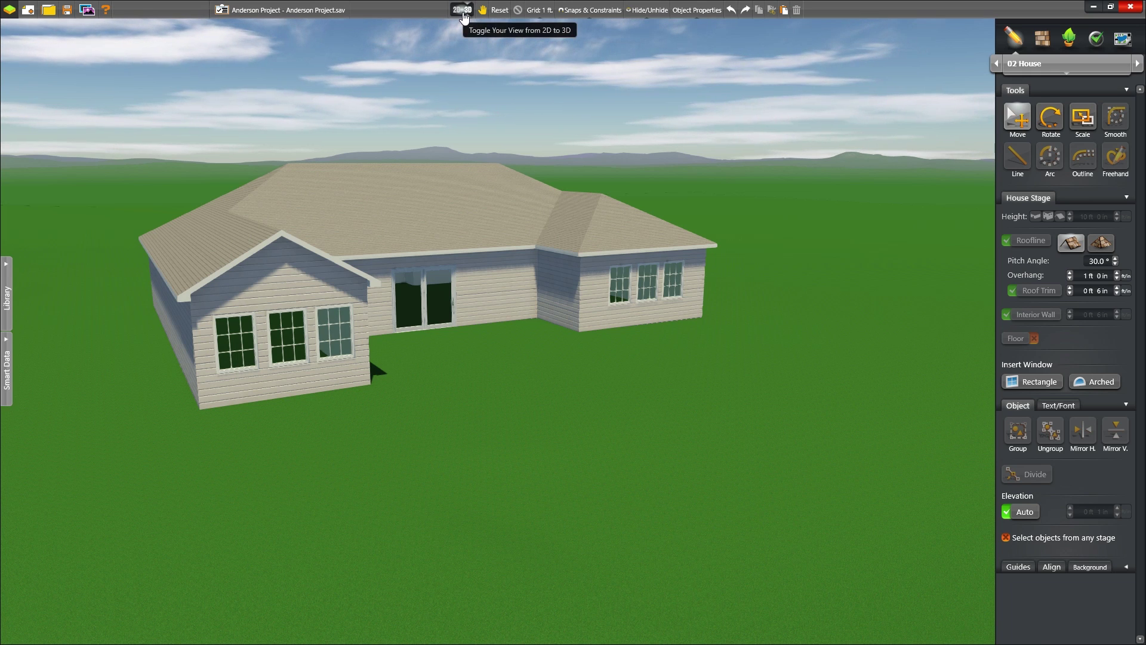
# Draw the fence from beside the house along the right, top and left property lines
pyautogui.click(464, 11)
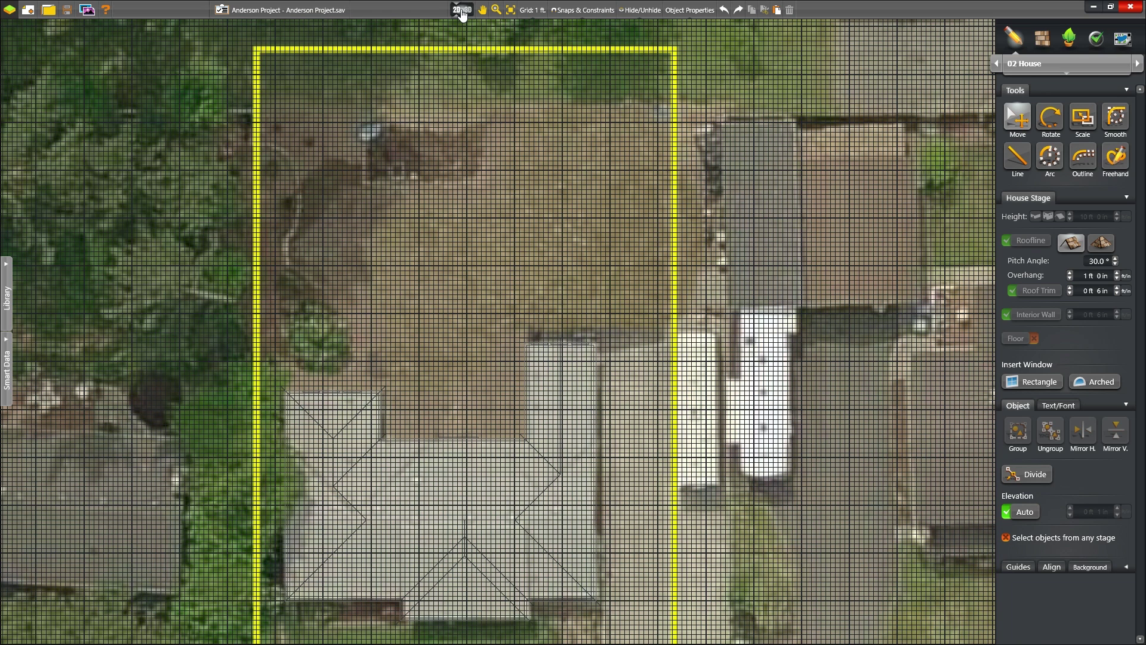
pyautogui.click(1137, 63)
pyautogui.click(1017, 160)
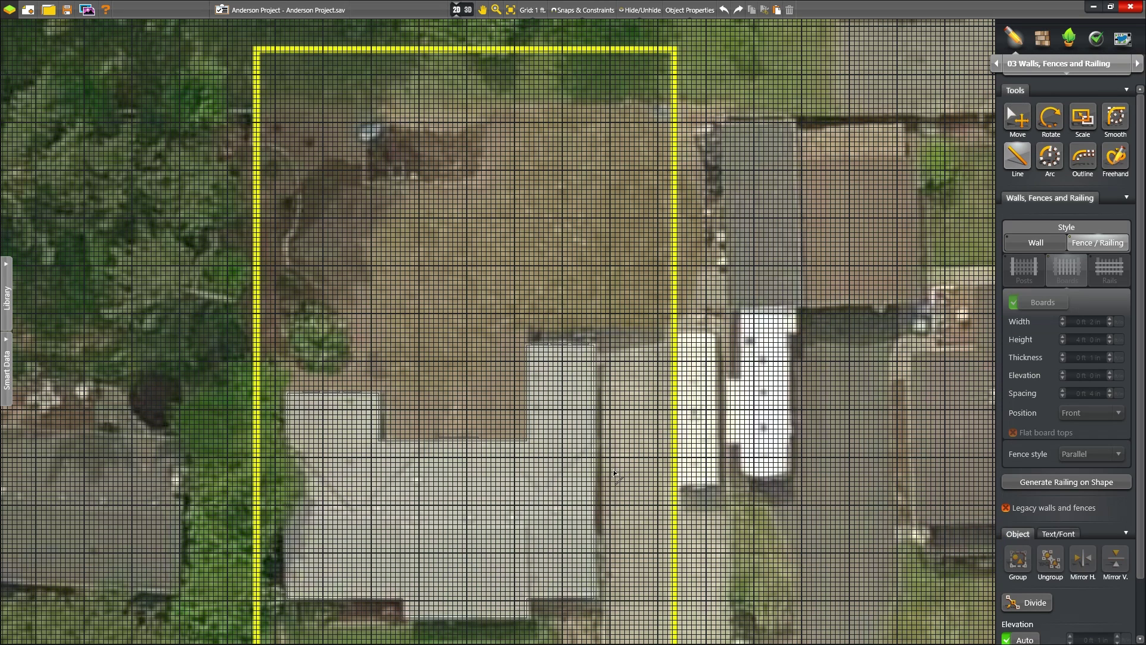
pyautogui.click(595, 511)
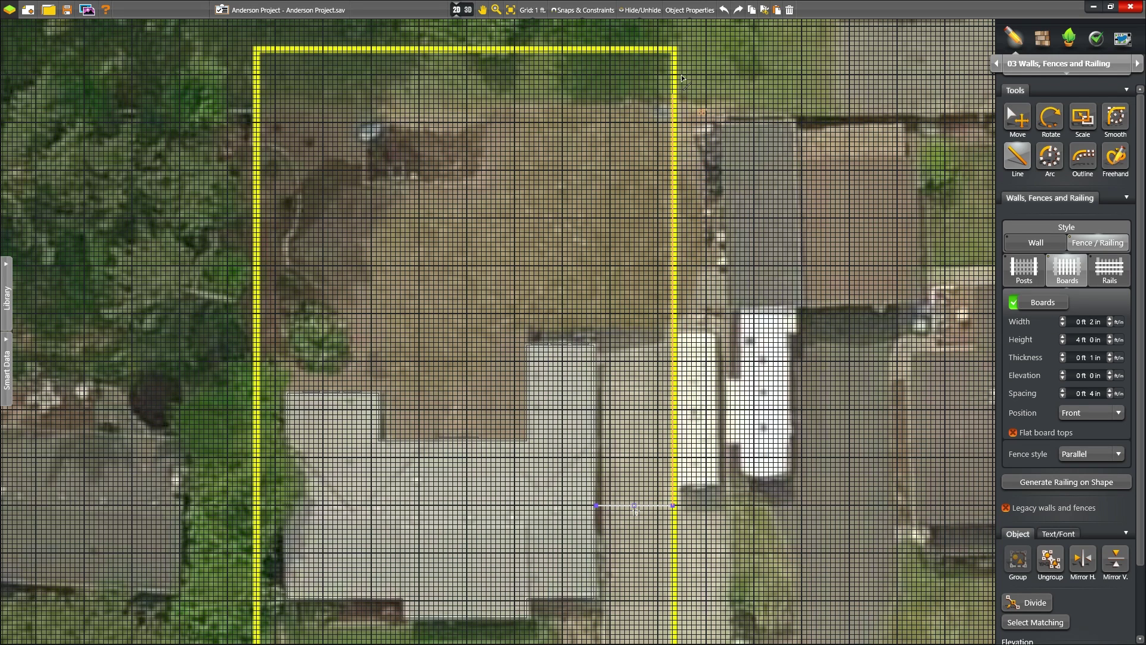
pyautogui.click(677, 52)
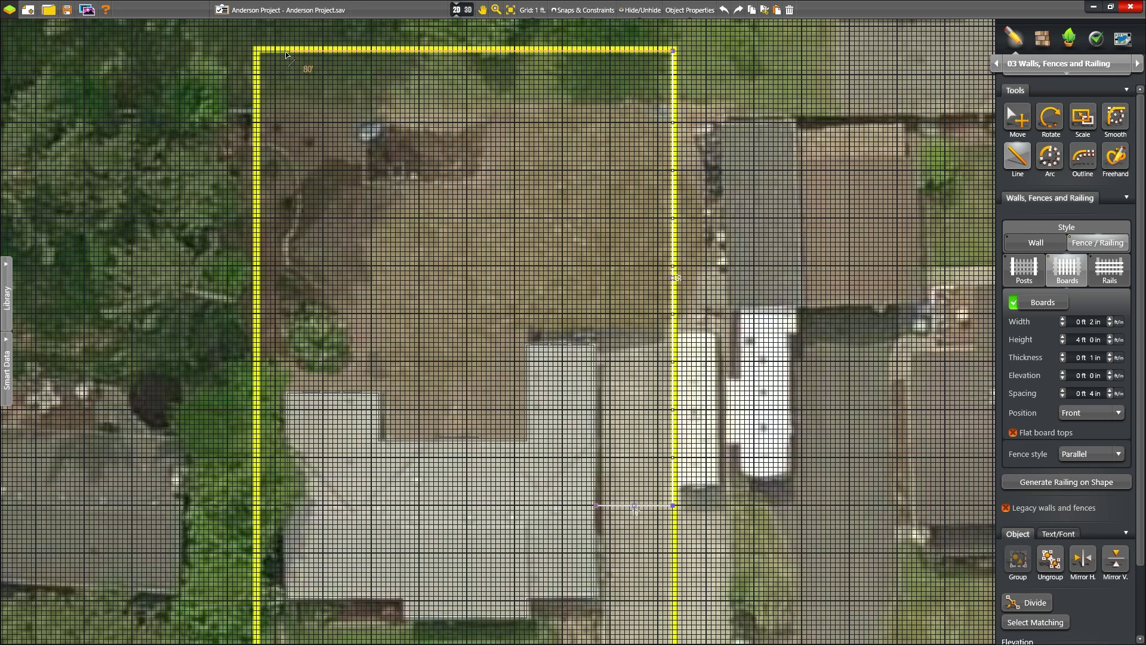
pyautogui.click(260, 54)
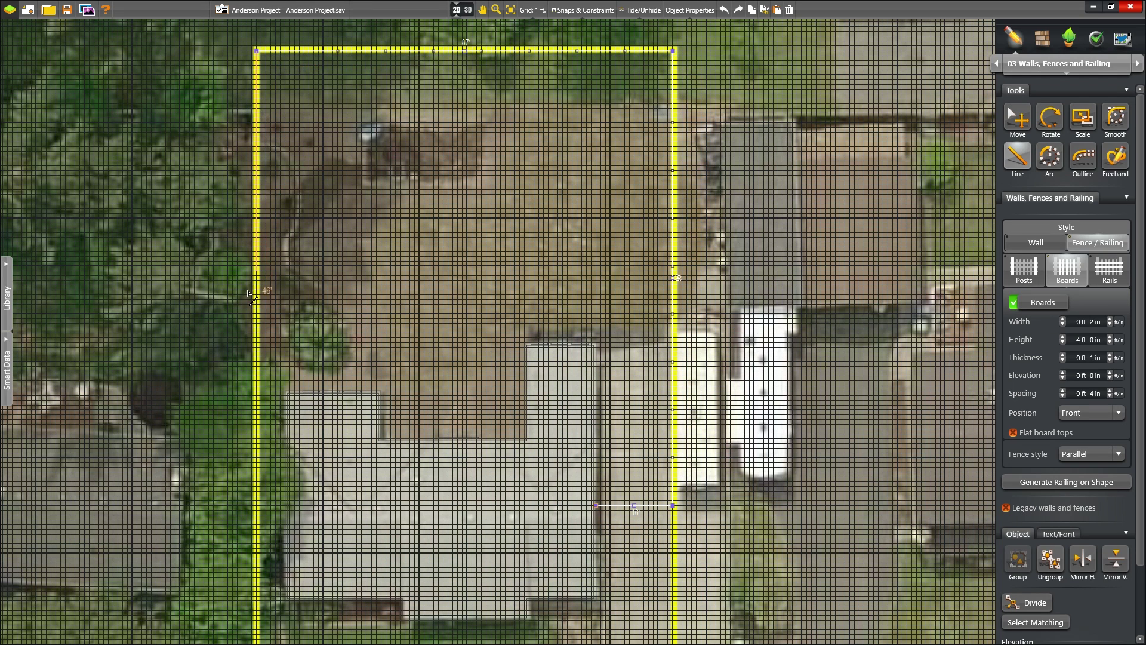
pyautogui.click(256, 459)
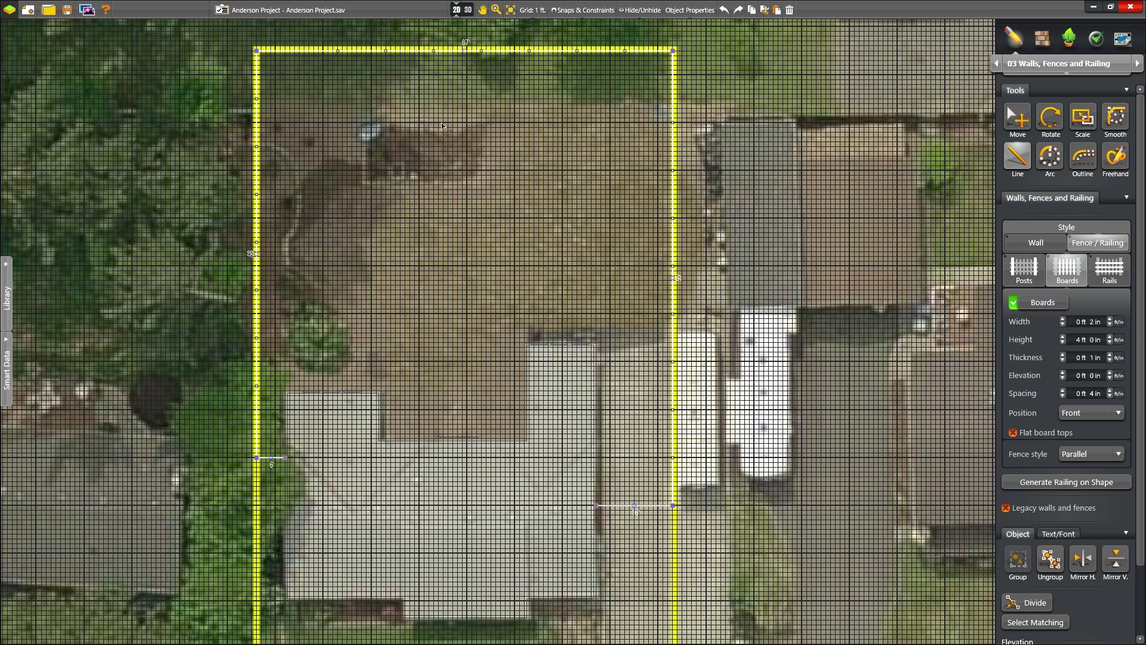
# Apply the Wood, Semi-Private picket style to the fence and inspect it in 3D
pyautogui.click(462, 10)
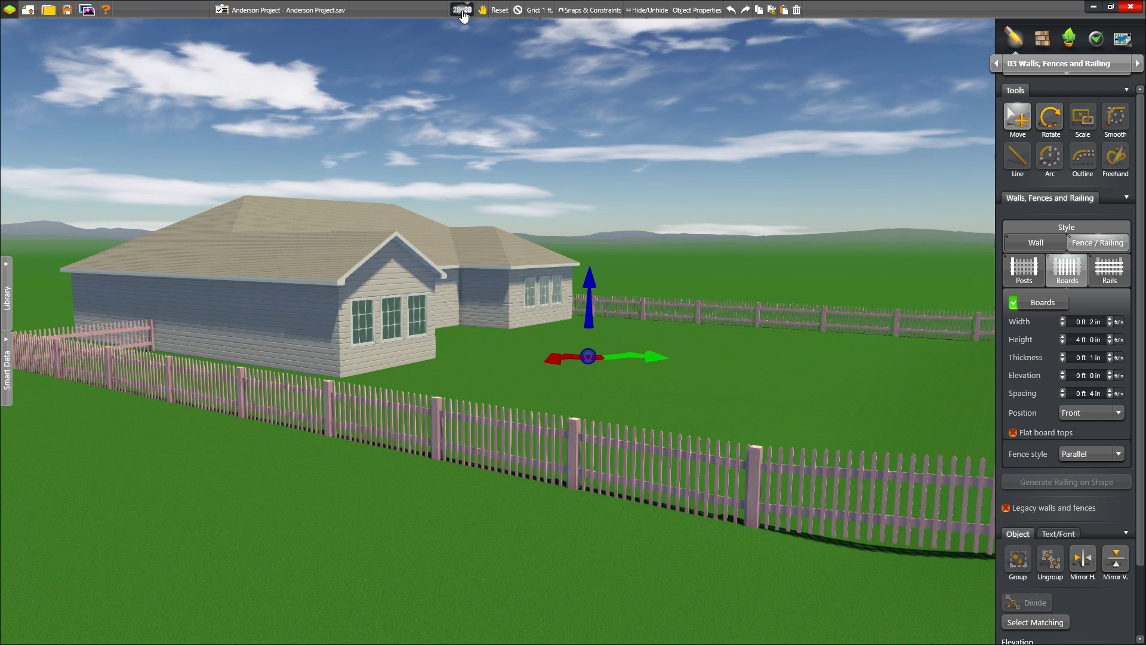
pyautogui.click(6, 285)
pyautogui.doubleClick(166, 82)
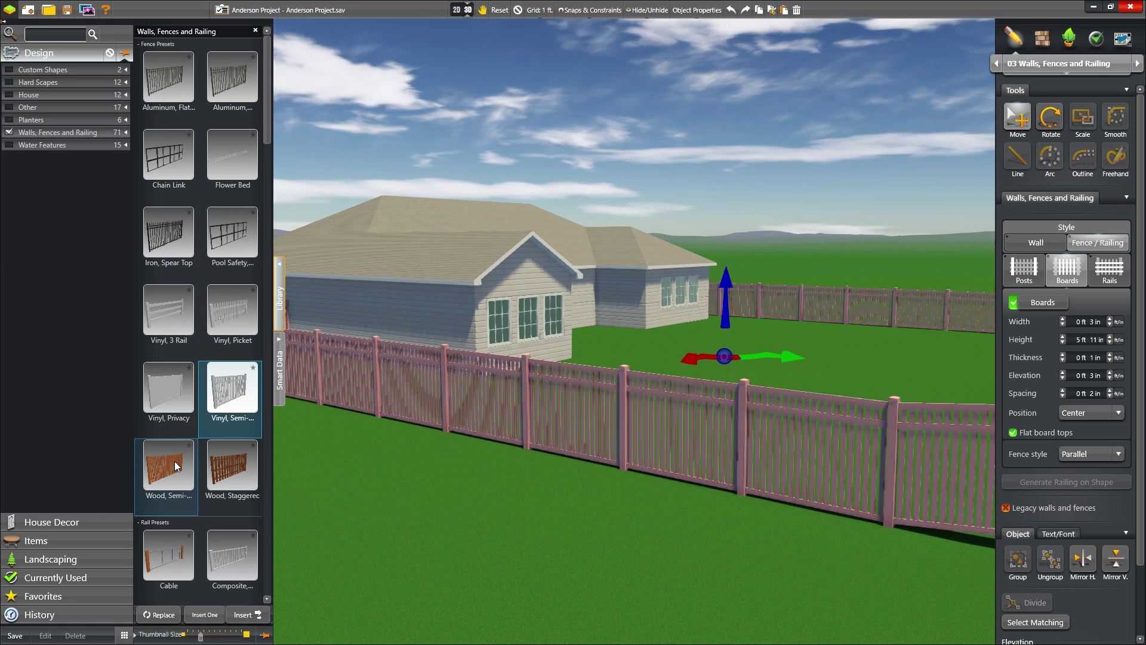
pyautogui.doubleClick(168, 466)
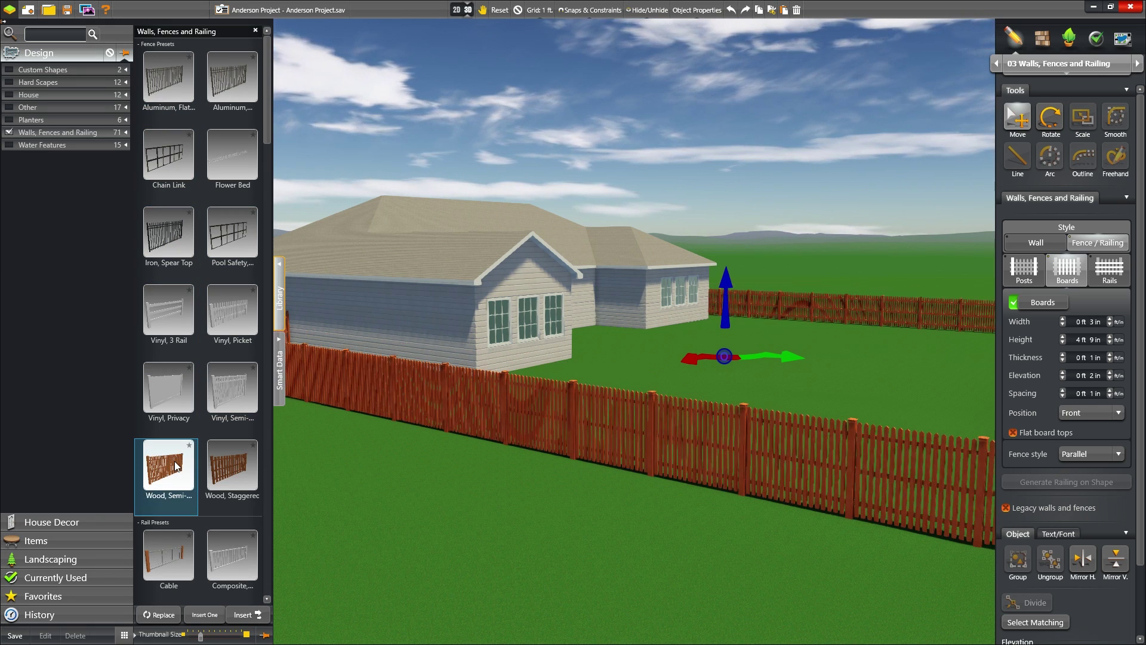
pyautogui.click(279, 295)
pyautogui.moveTo(434, 370); pyautogui.dragTo(514, 393, button='middle')
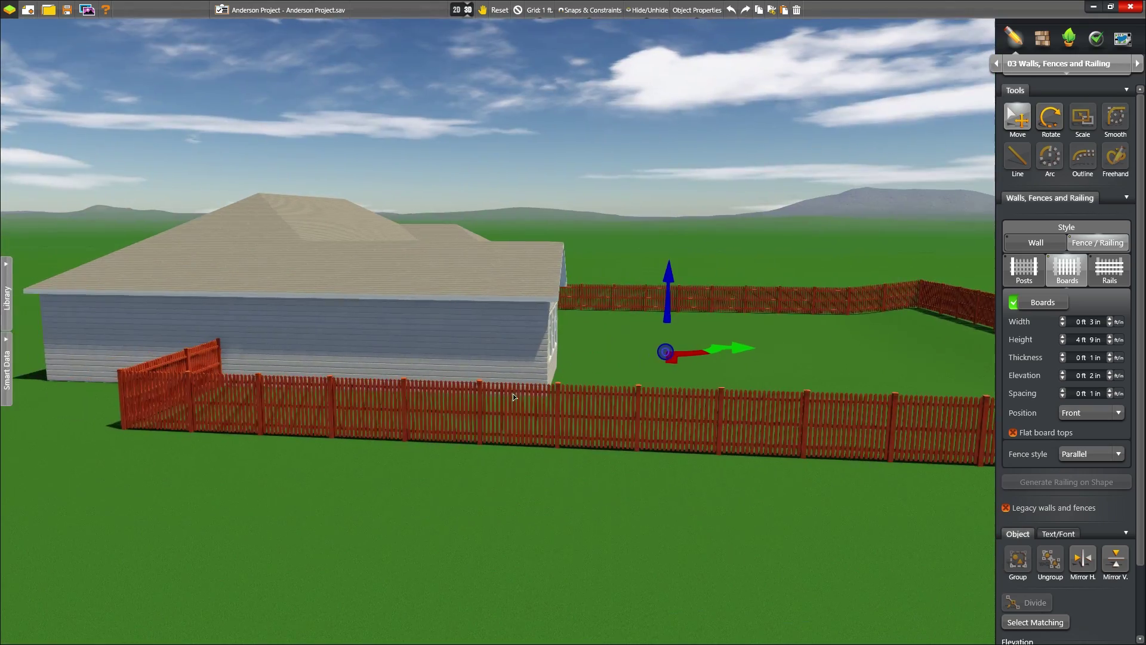
pyautogui.moveTo(513, 393); pyautogui.dragTo(551, 352)
pyautogui.moveTo(551, 352); pyautogui.dragTo(430, 350, button='middle')
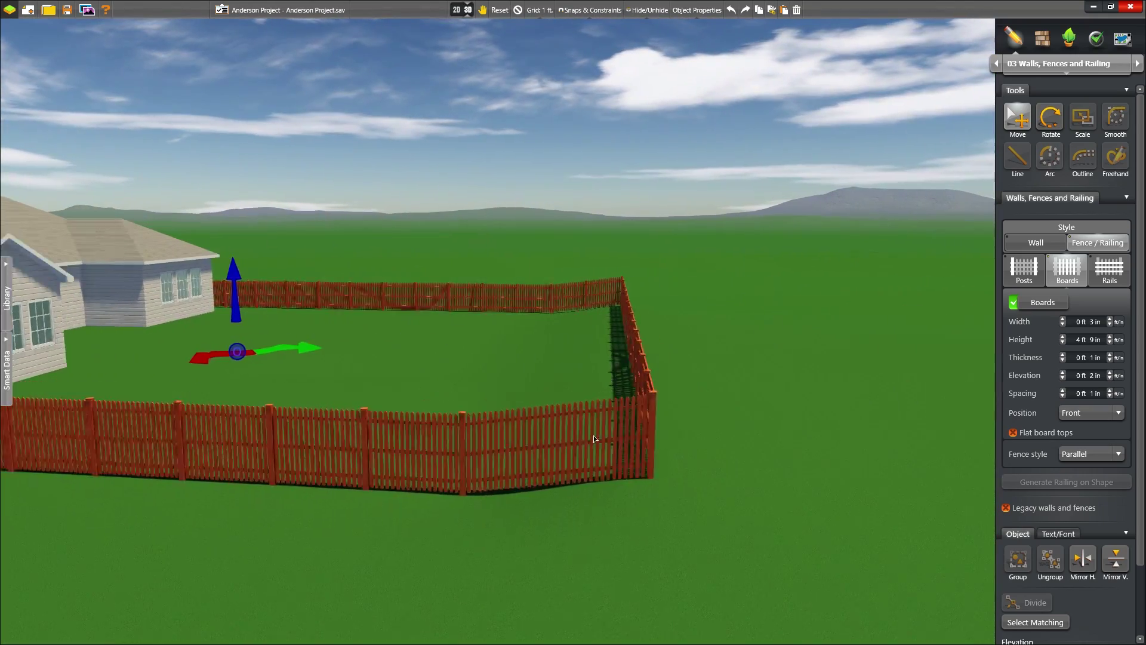
pyautogui.scroll(3, 599, 408)
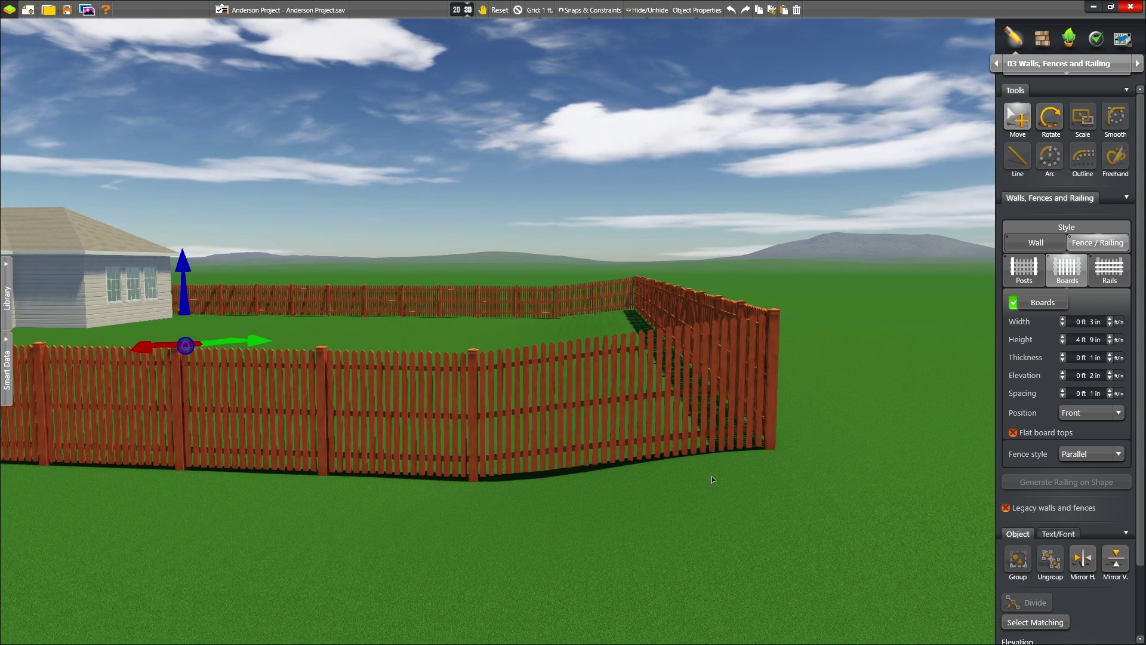
# Hide the GIS background image in the top-down plan view
pyautogui.click(463, 10)
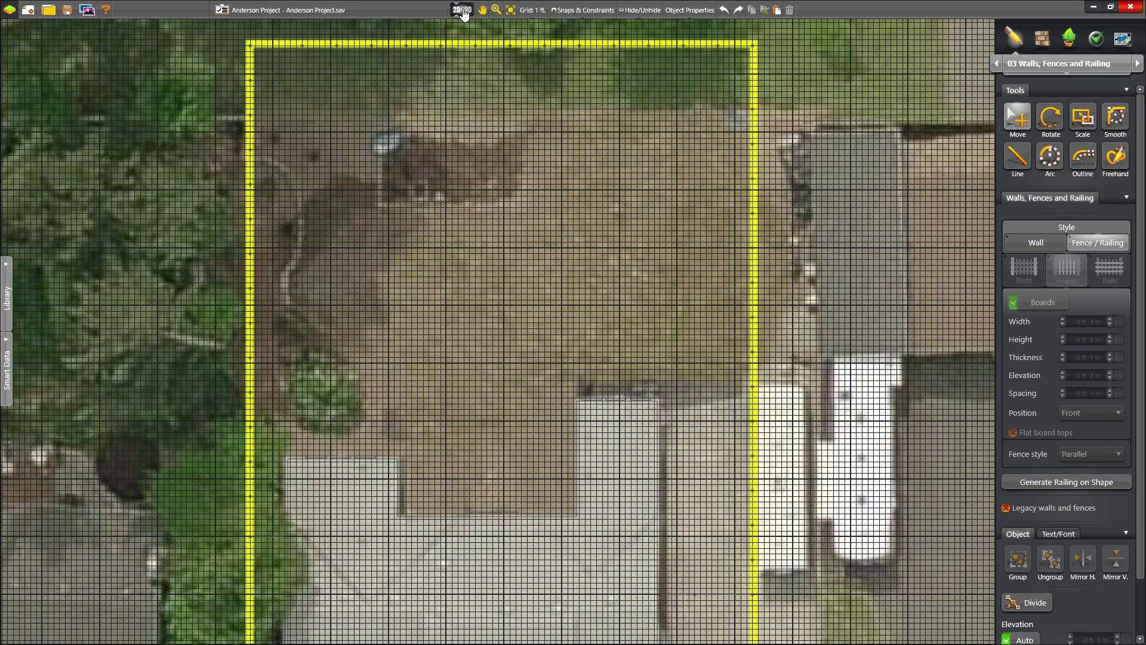
pyautogui.click(641, 10)
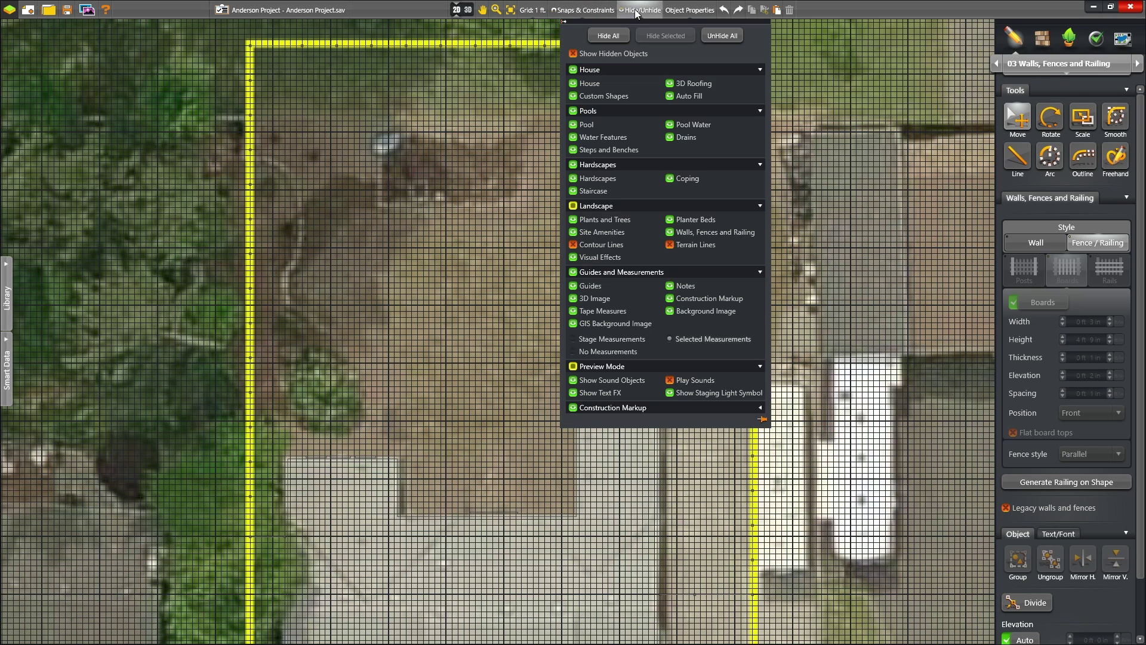
pyautogui.click(609, 324)
# Advance to the 05 Water Features stage and browse the water feature presets
pyautogui.click(1137, 62)
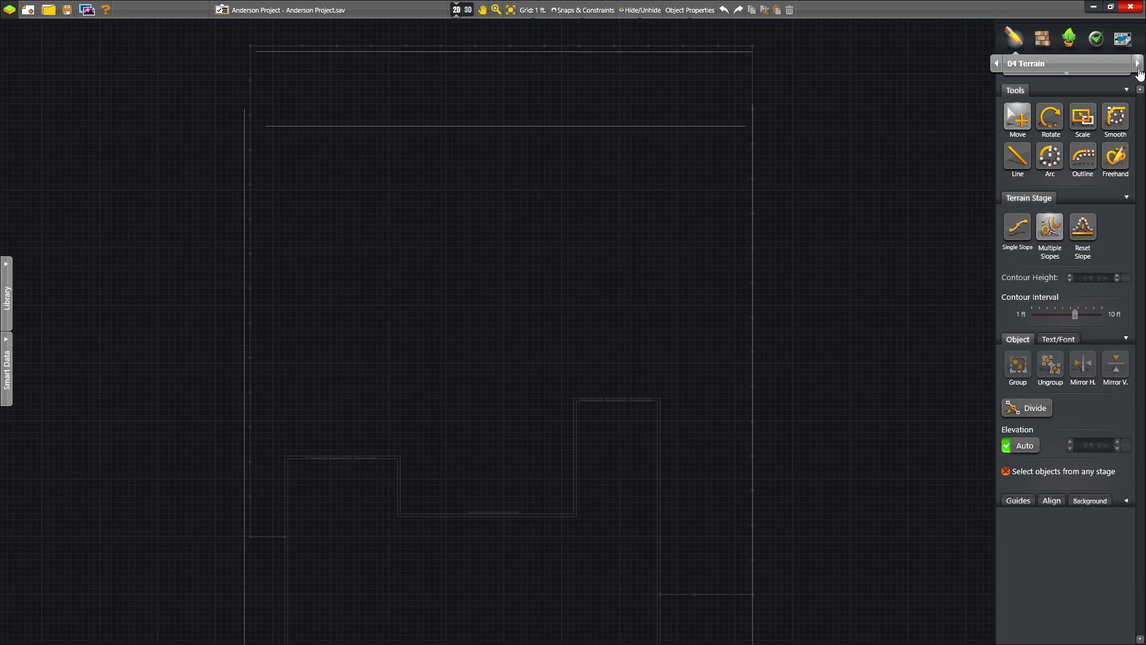
pyautogui.click(1137, 63)
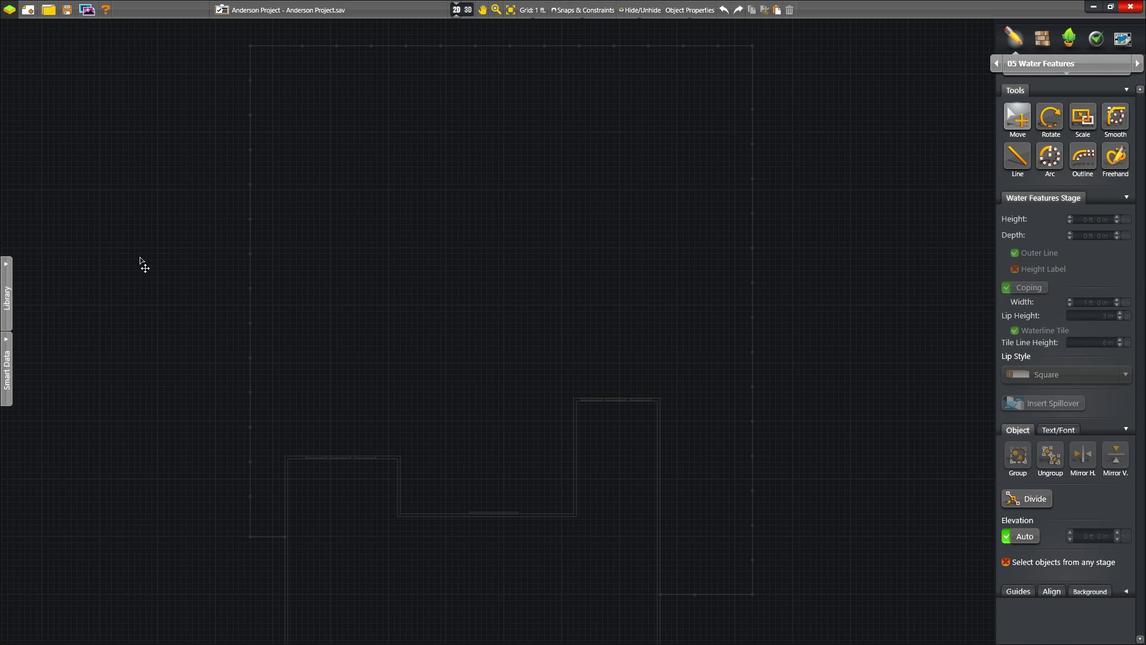
pyautogui.click(6, 286)
pyautogui.click(11, 146)
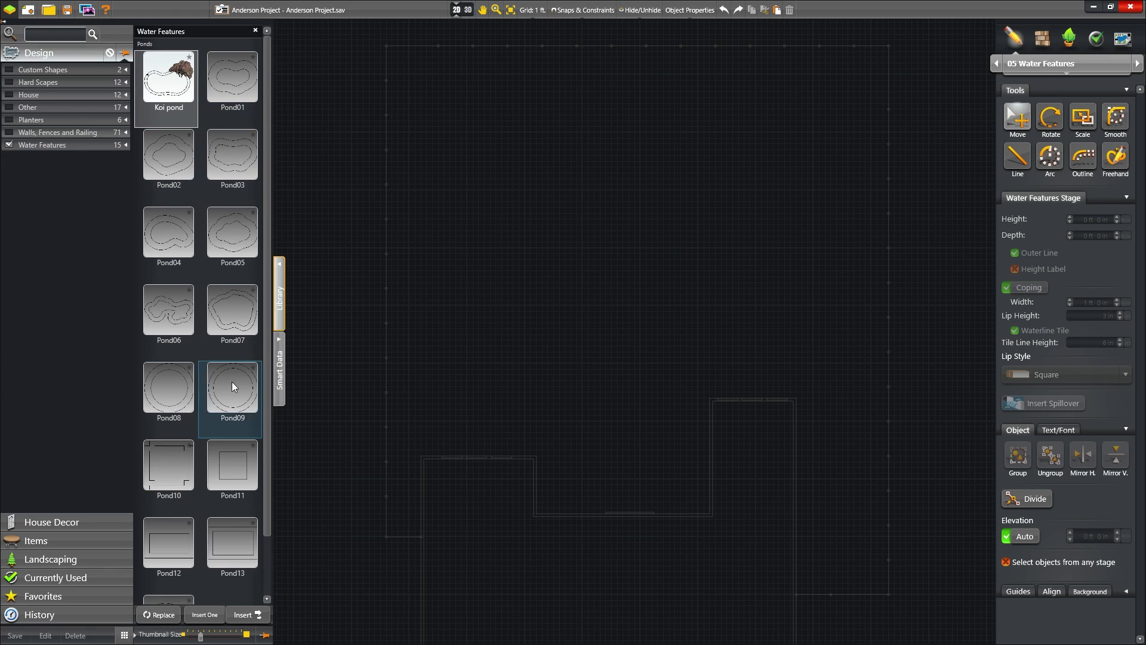
pyautogui.click(281, 273)
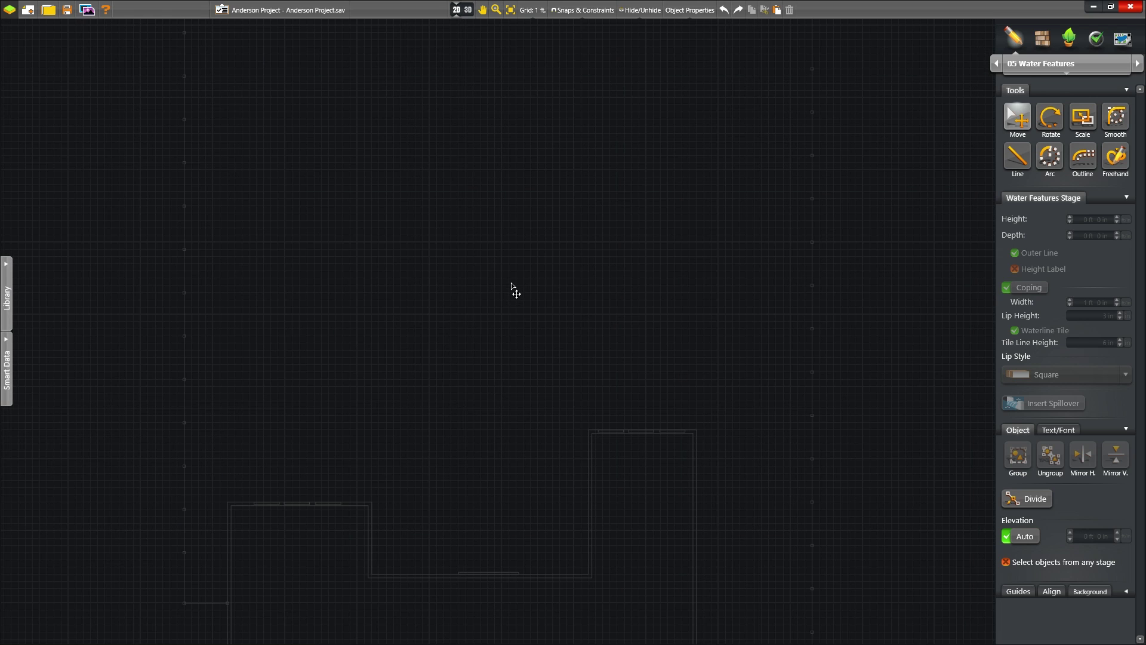
pyautogui.scroll(3, 512, 282)
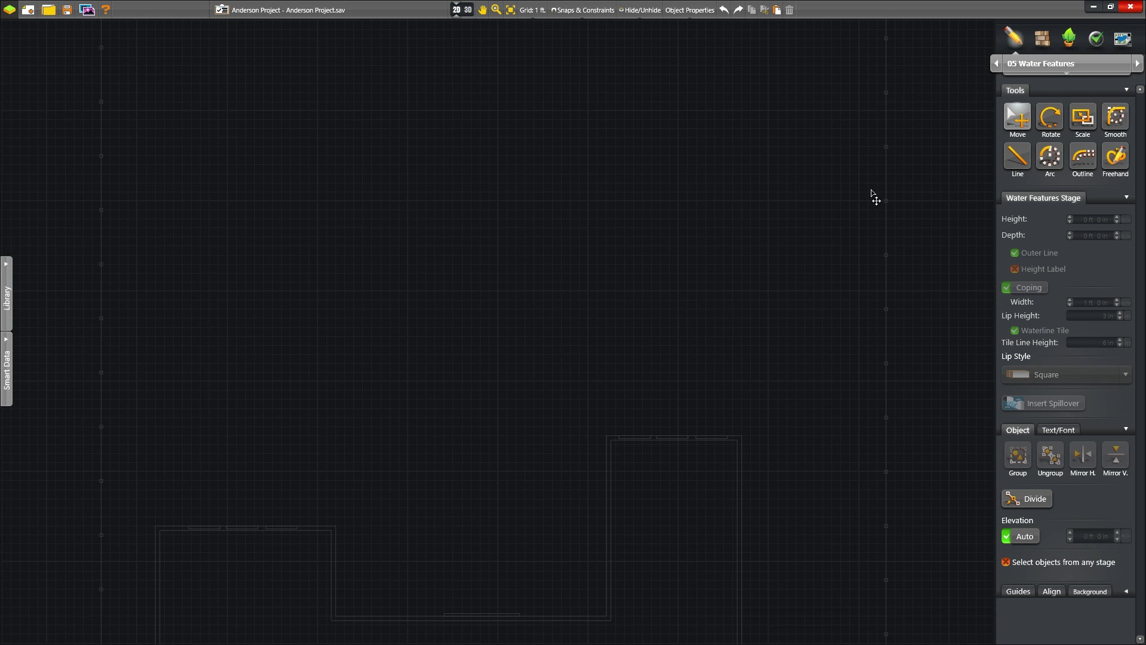
# Draw the 10' right side, a 2' segment and the 3'-radius semicircular bottom end
pyautogui.click(1011, 160)
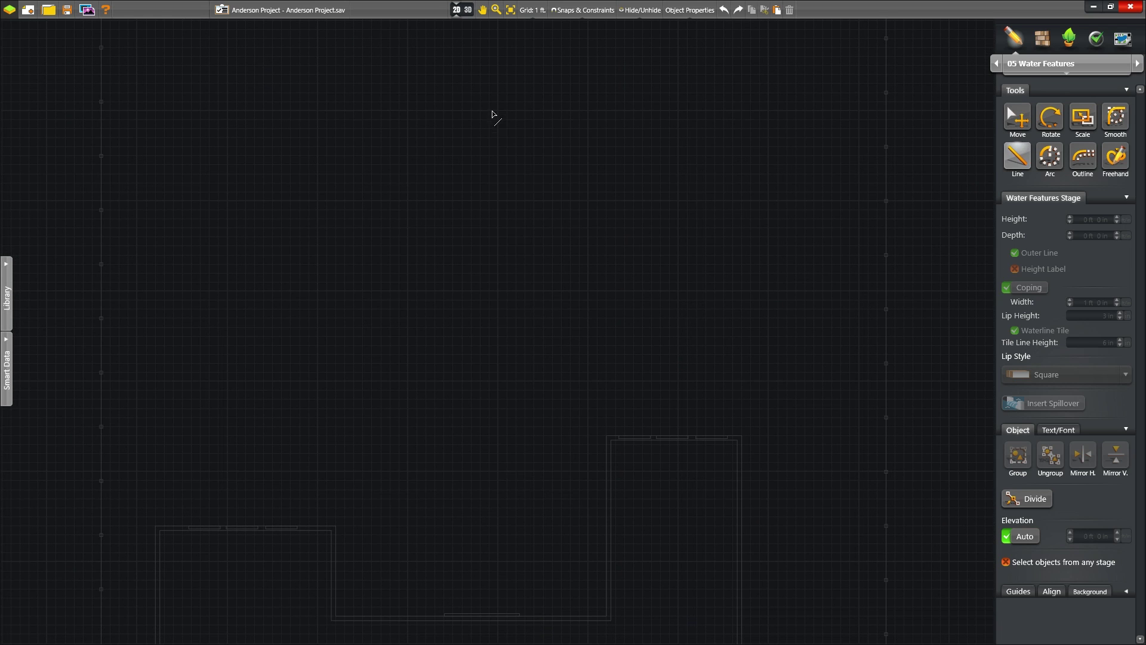
pyautogui.moveTo(498, 113); pyautogui.dragTo(497, 204)
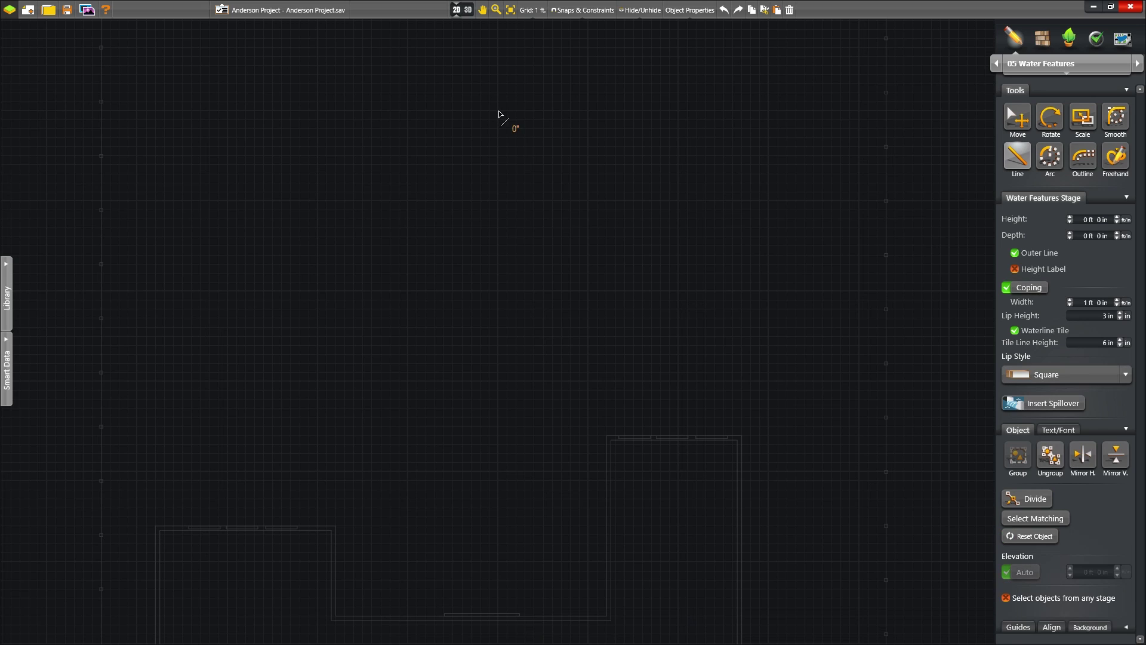
pyautogui.click(479, 202)
pyautogui.click(1050, 159)
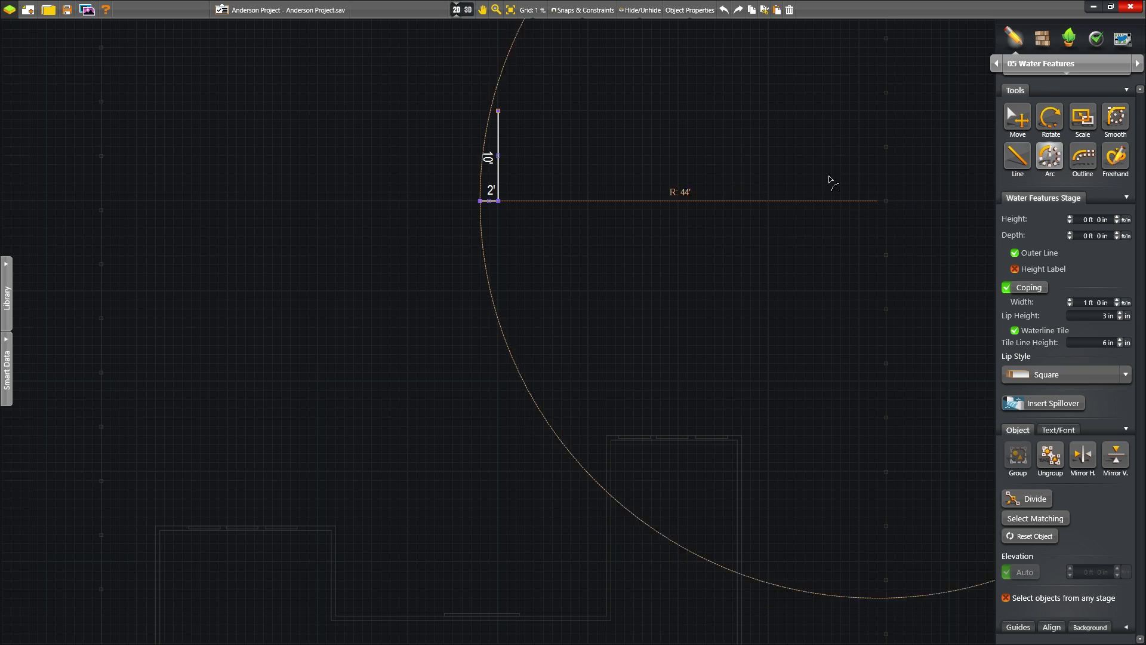
pyautogui.click(455, 204)
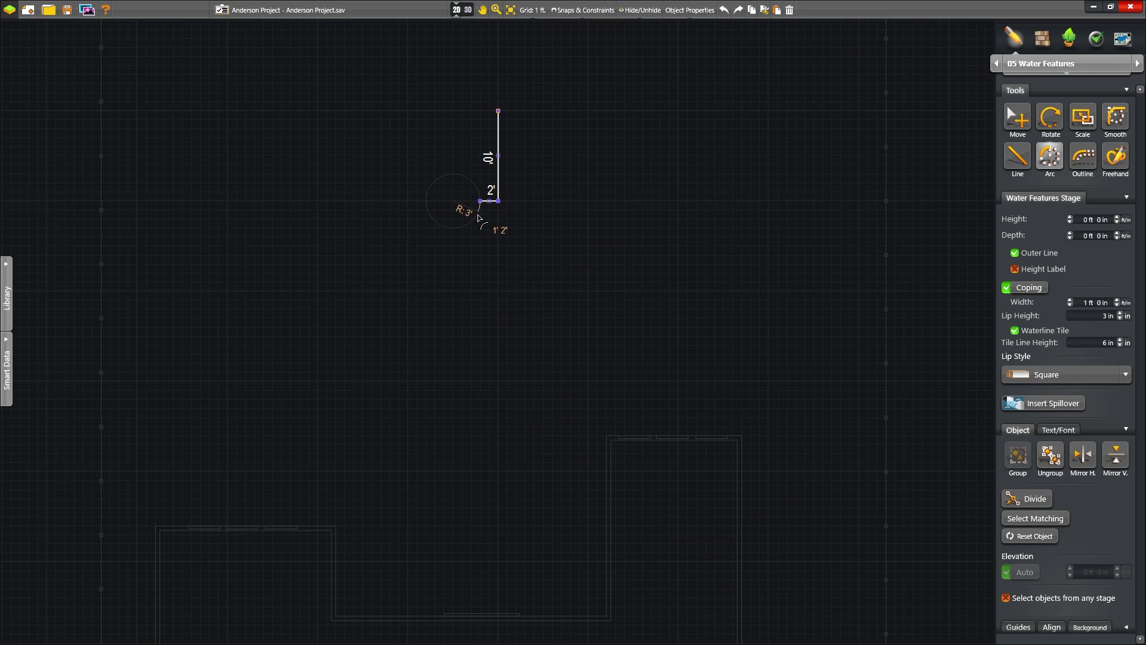
pyautogui.click(428, 210)
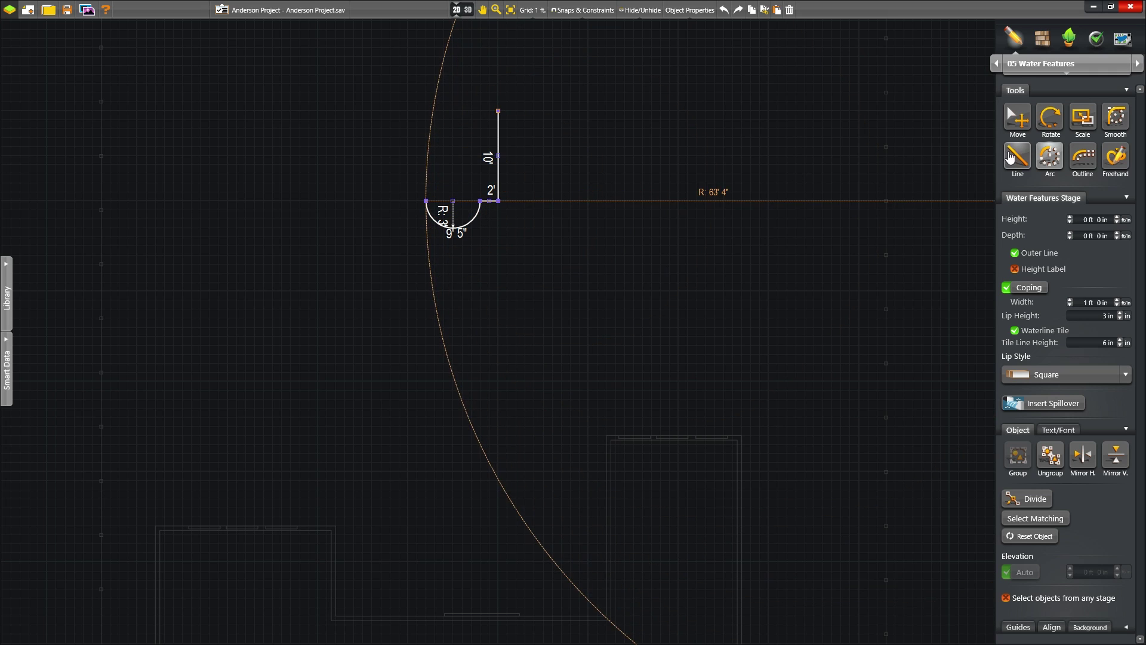
# Add the lower-left 2' segment, 10' left side and rounded top end to close the outline
pyautogui.press('l')
pyautogui.click(407, 201)
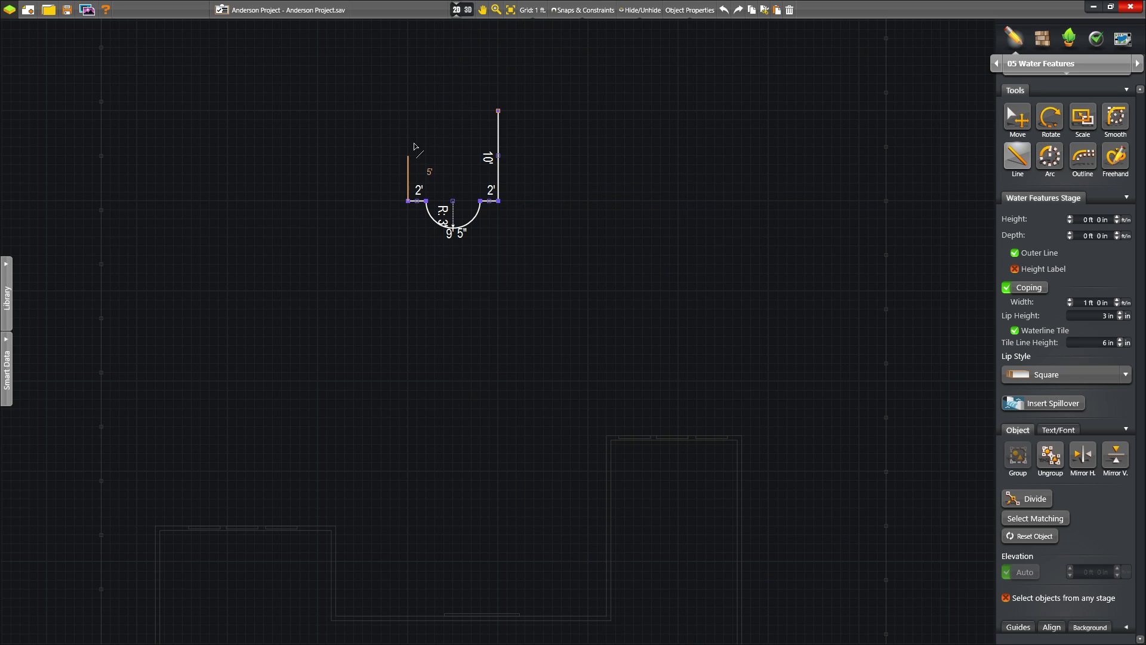
pyautogui.click(407, 111)
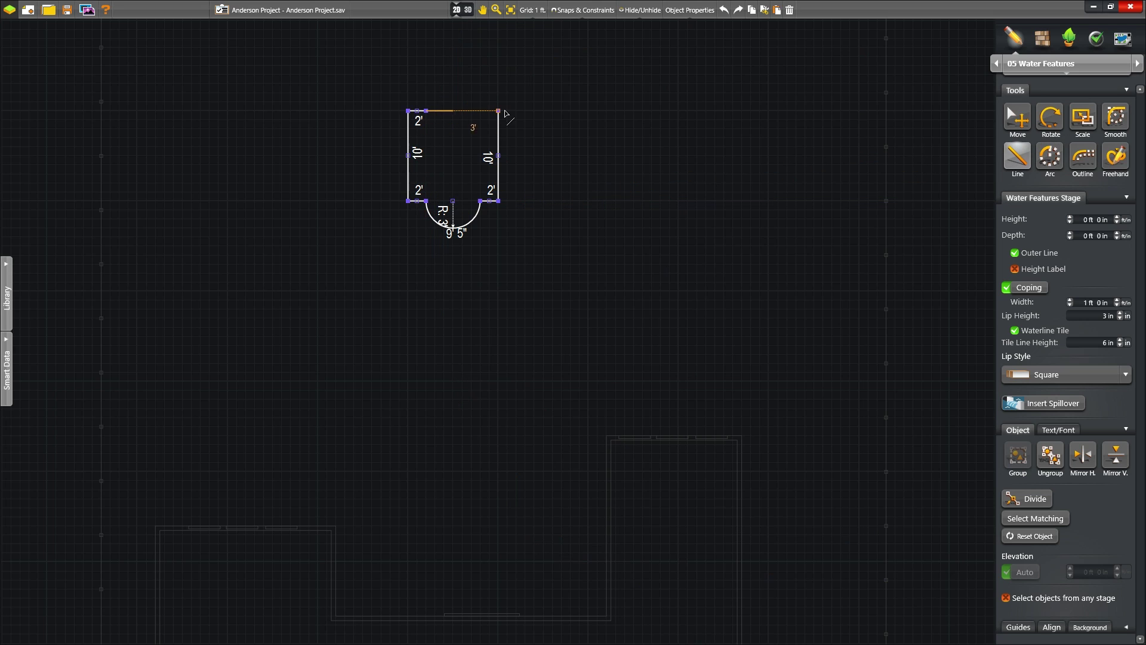
pyautogui.click(1050, 157)
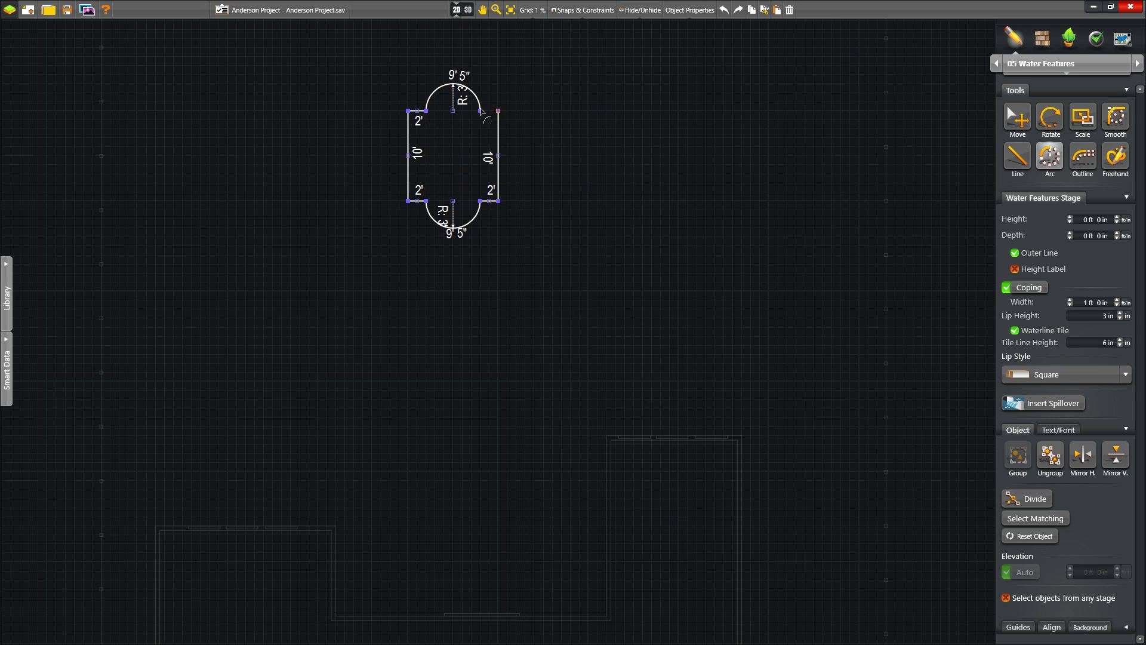
pyautogui.click(1017, 157)
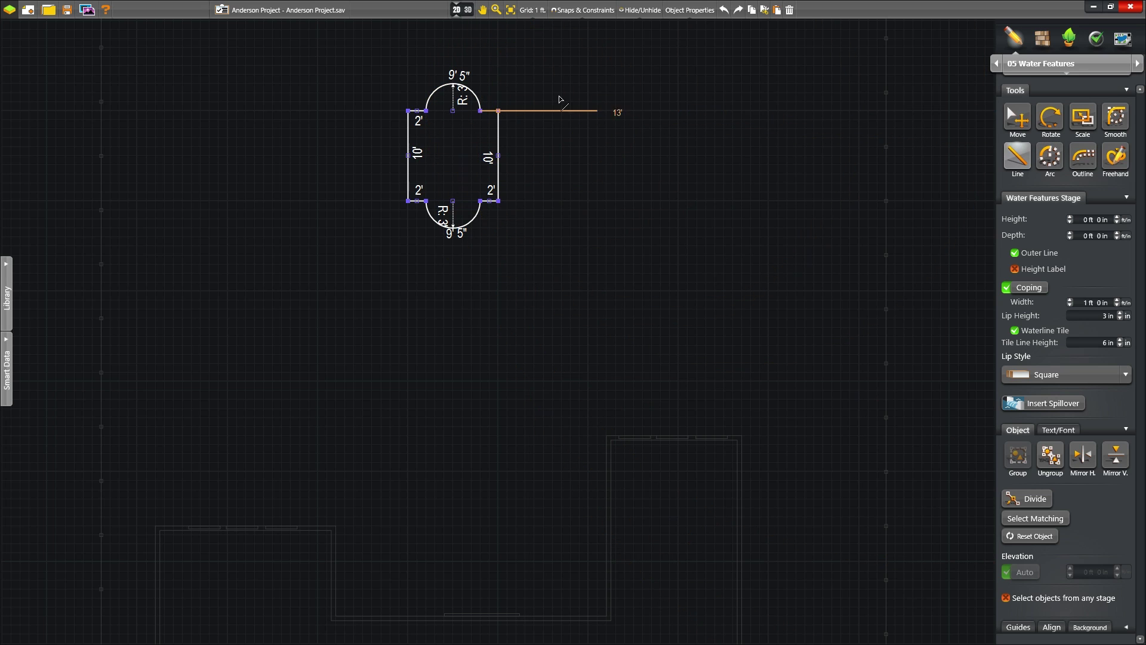
pyautogui.press('Escape')
pyautogui.click(1017, 116)
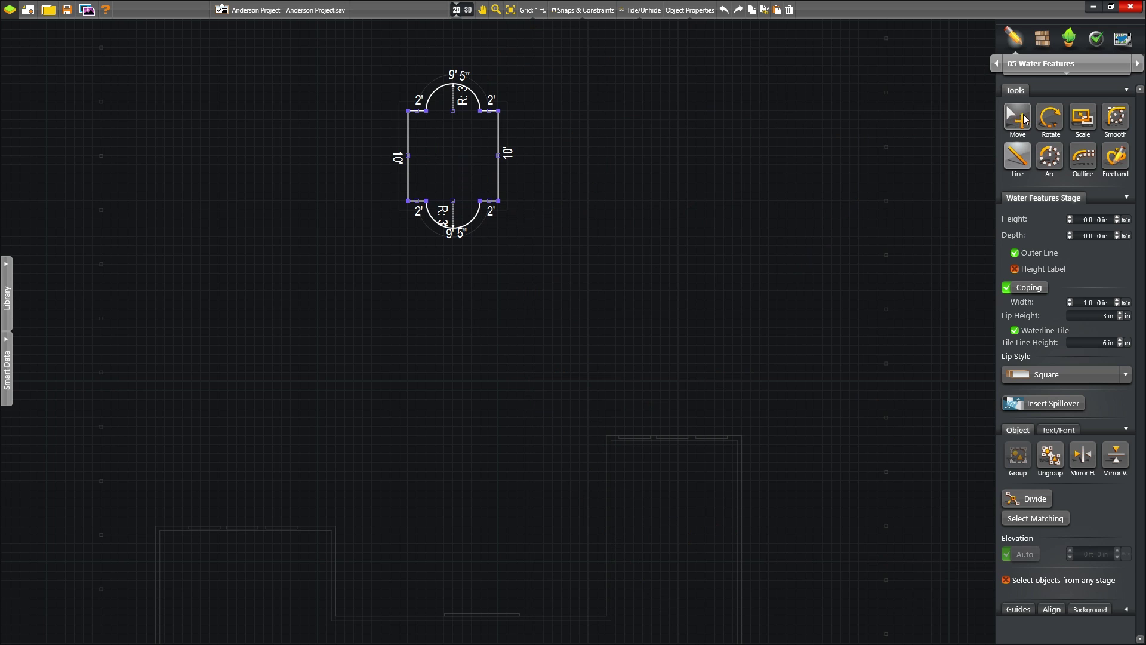
# Drag the water feature down toward the back of the house and check it in 3D
pyautogui.click(462, 11)
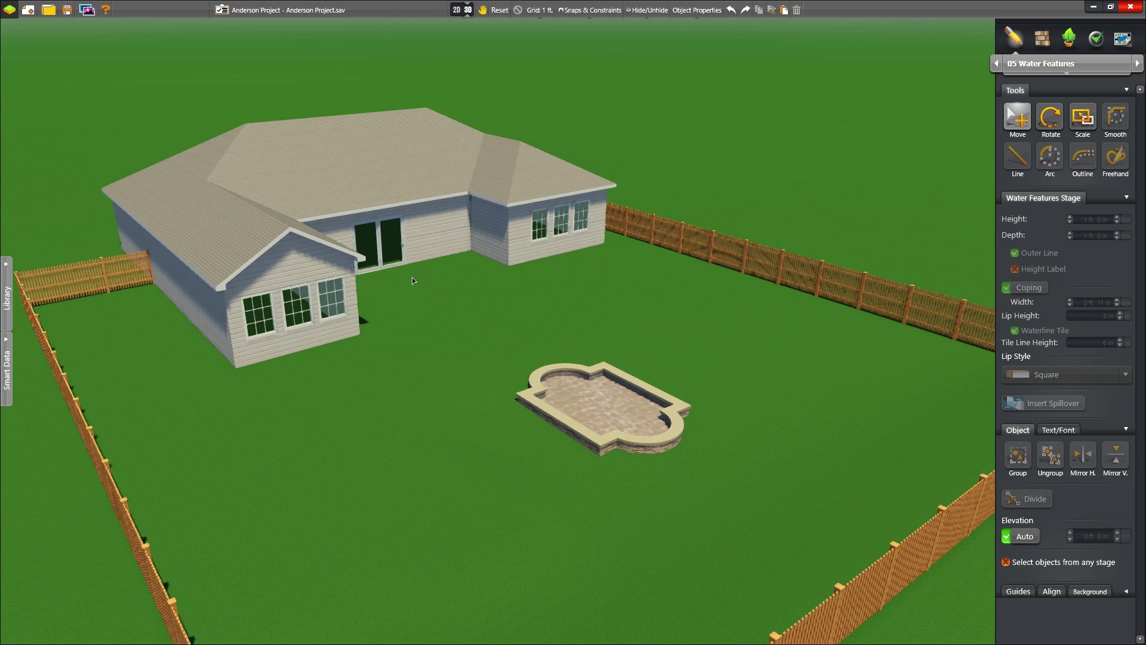
pyautogui.moveTo(505, 368); pyautogui.dragTo(553, 494, button='middle')
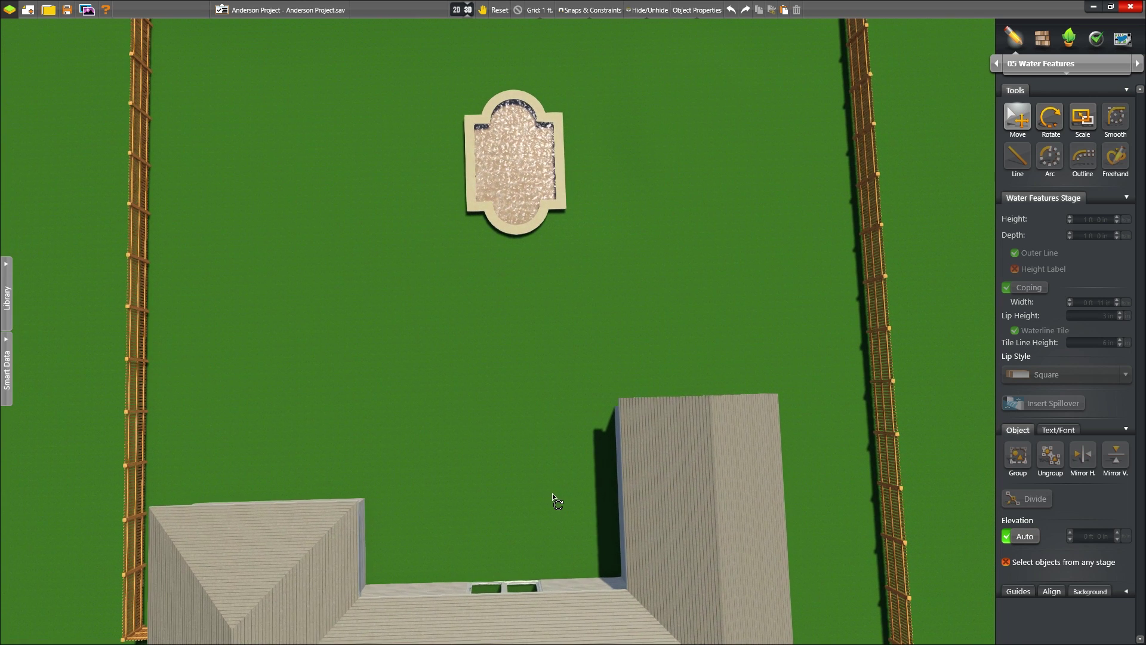
pyautogui.click(456, 10)
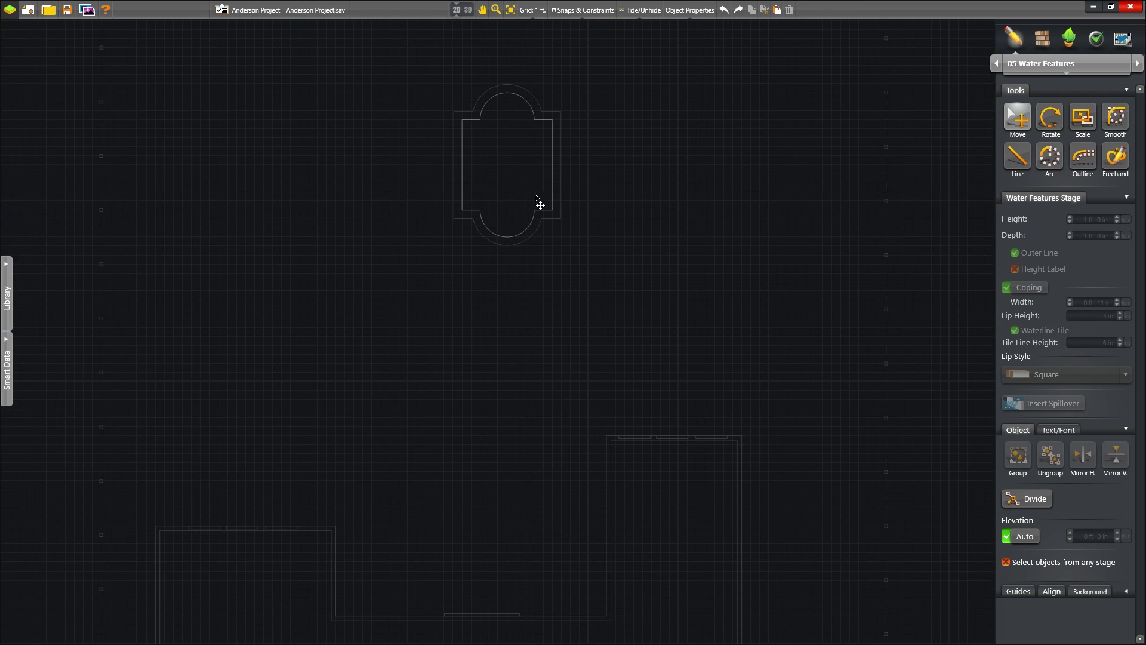
pyautogui.moveTo(553, 194); pyautogui.dragTo(555, 425)
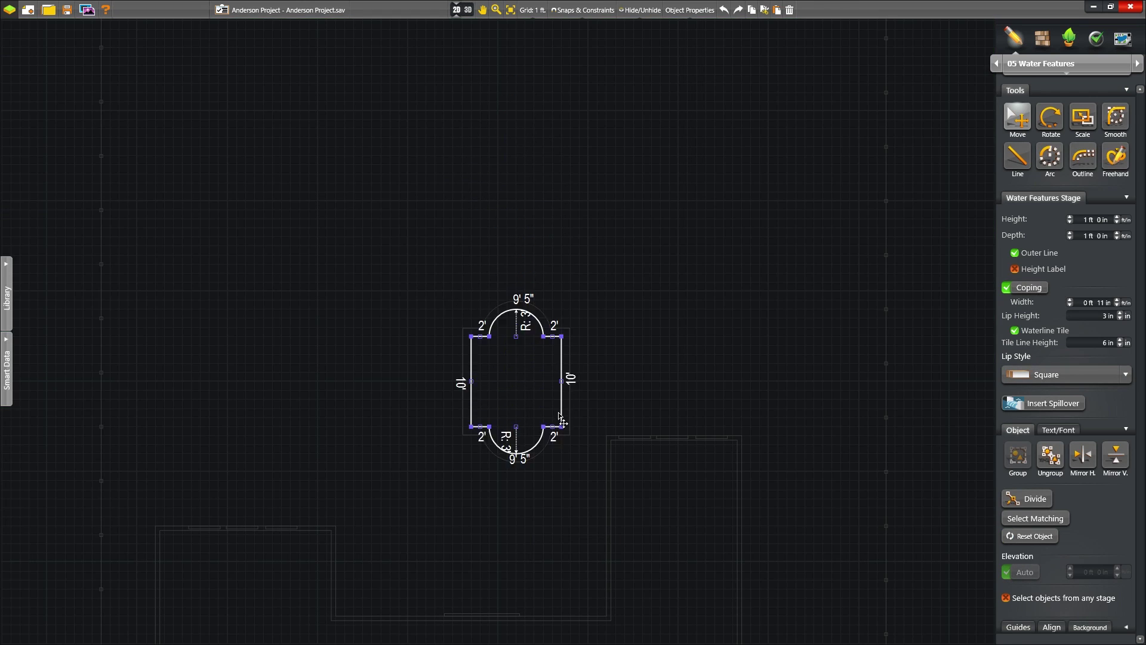
pyautogui.click(462, 10)
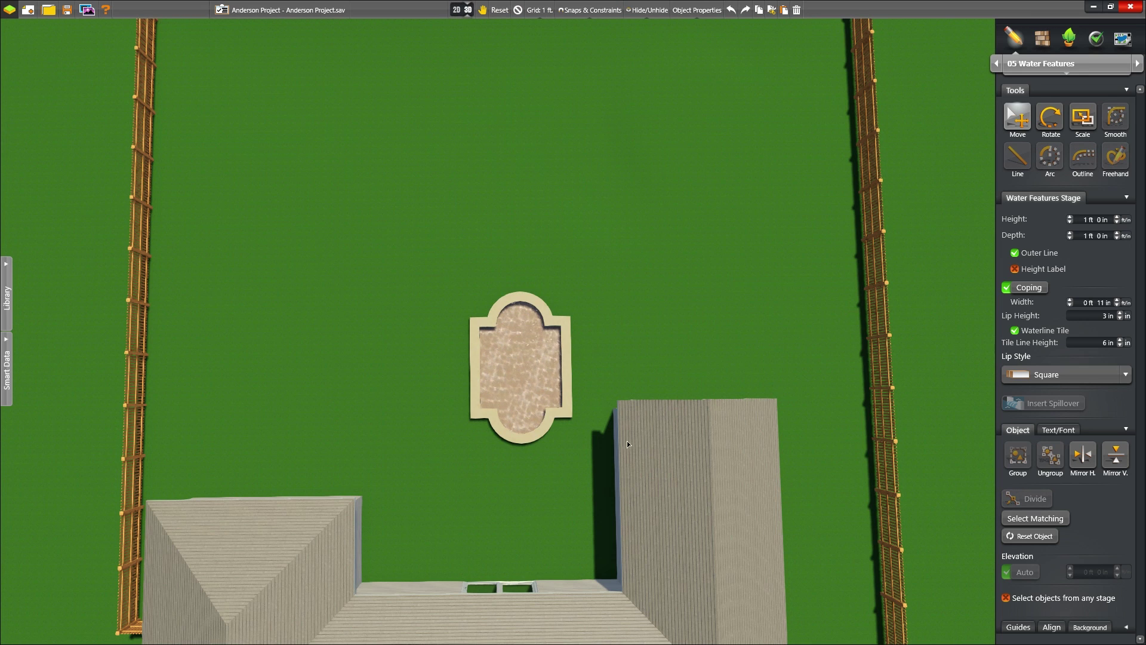
pyautogui.moveTo(620, 376); pyautogui.dragTo(454, 255)
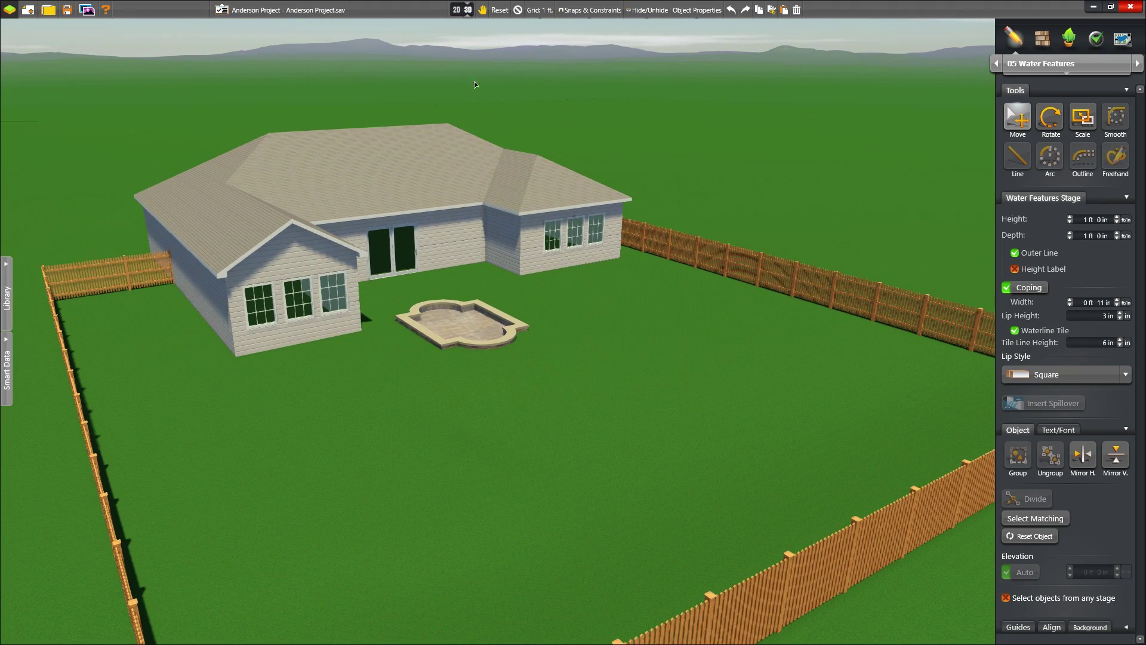
pyautogui.click(463, 12)
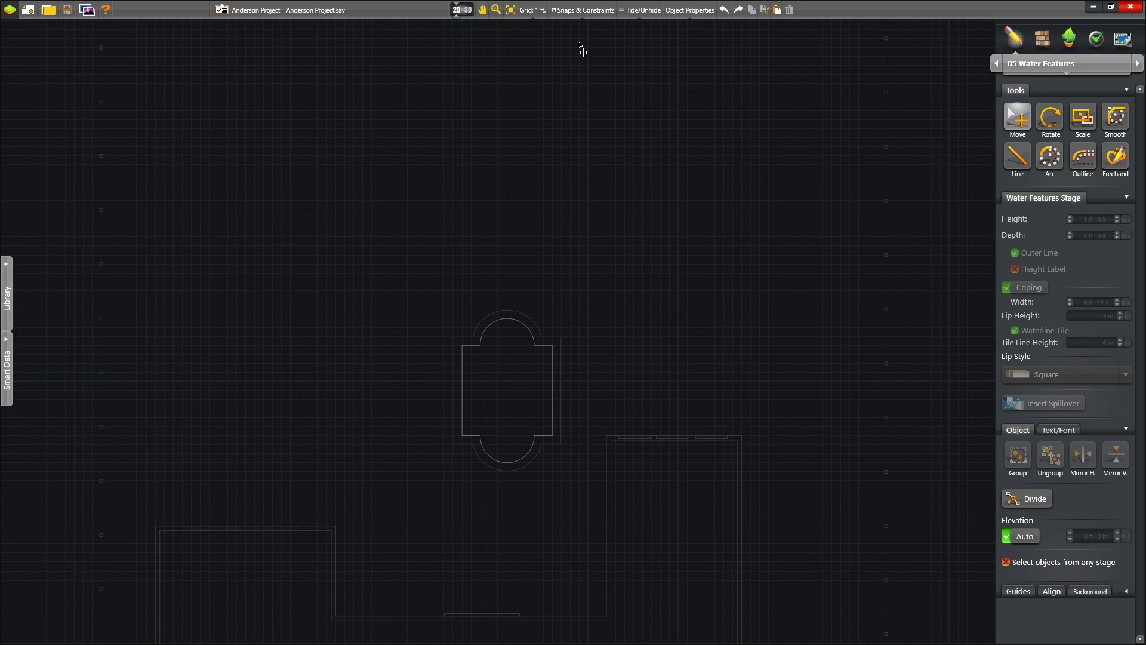
# Outline the patio's first stretch around the water feature with an arched back edge
pyautogui.click(1137, 63)
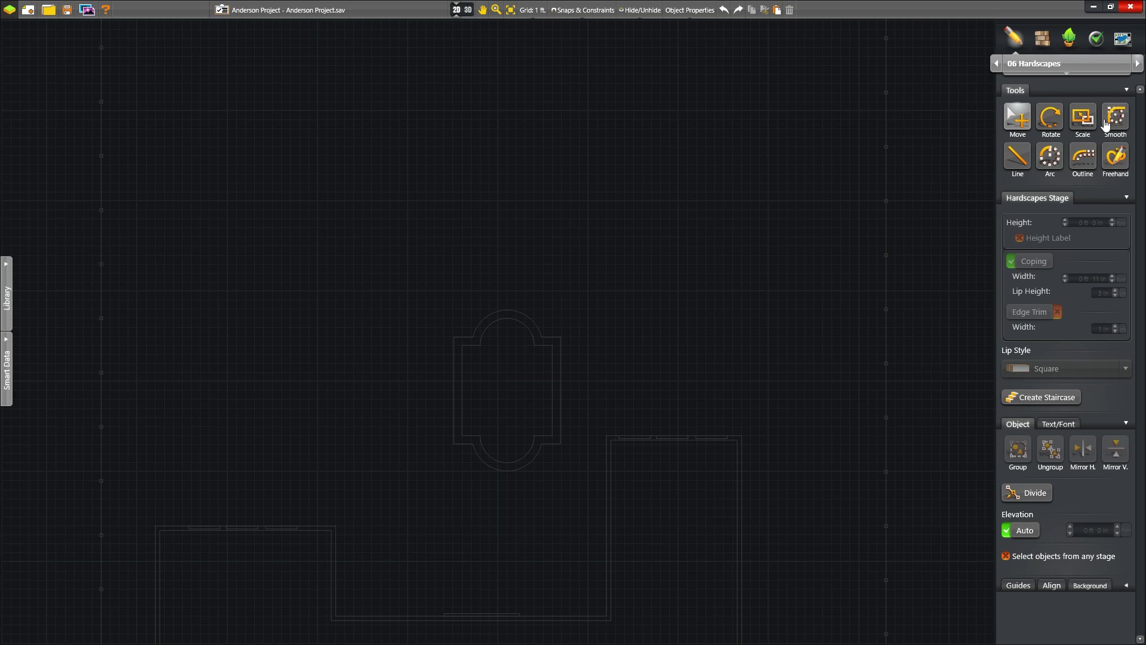
pyautogui.click(1084, 158)
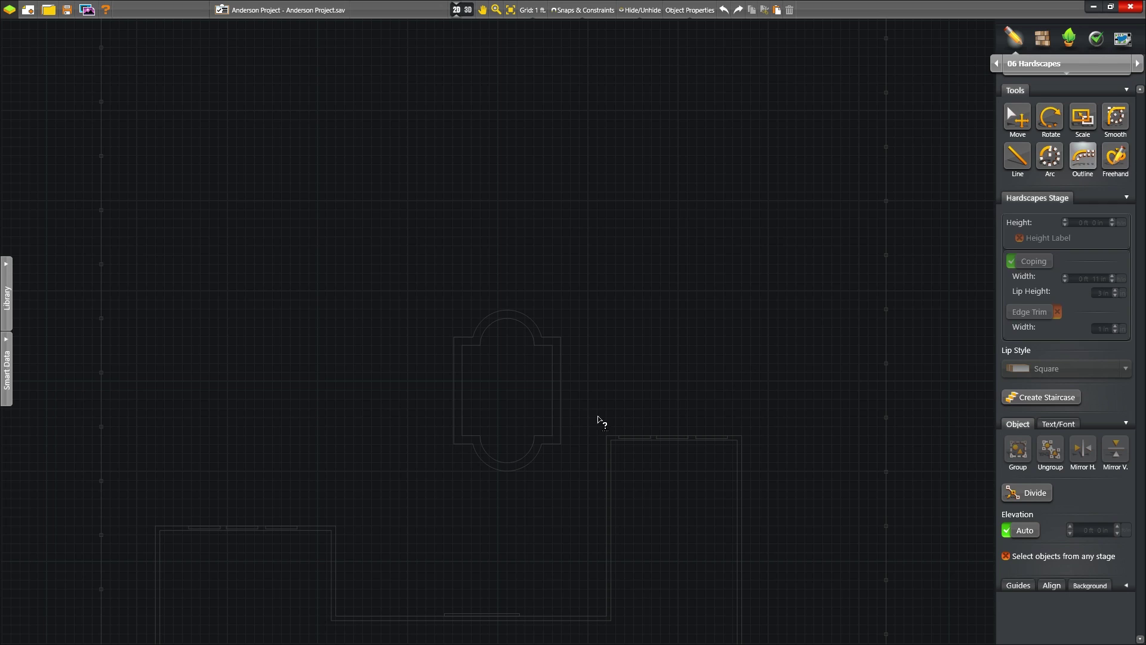
pyautogui.click(561, 437)
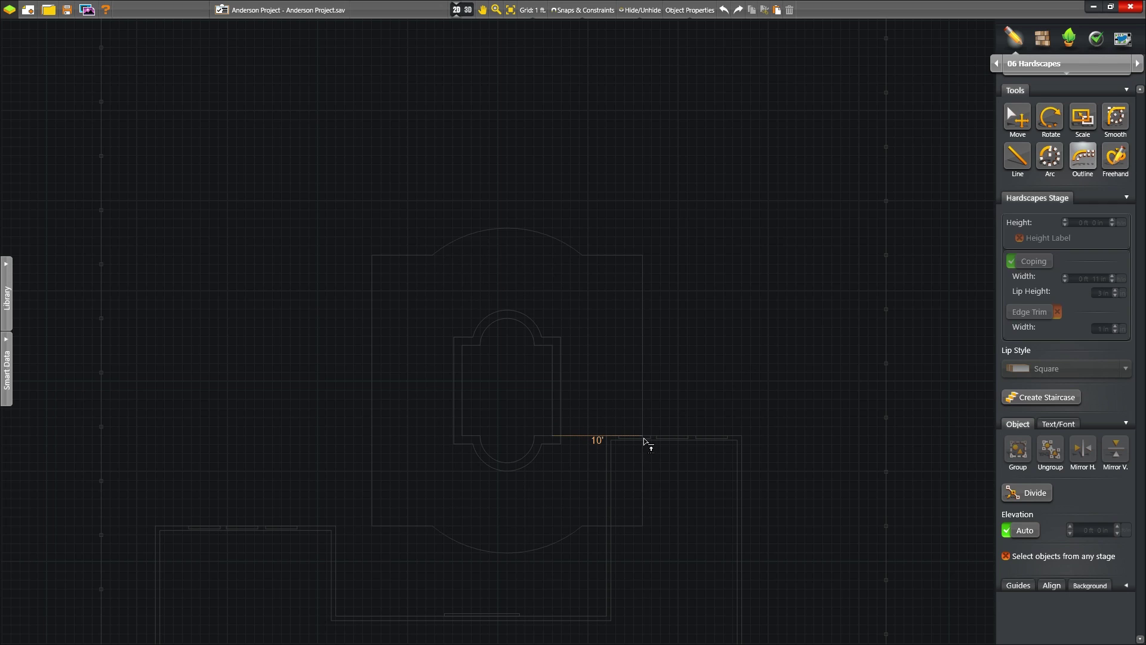
pyautogui.click(642, 437)
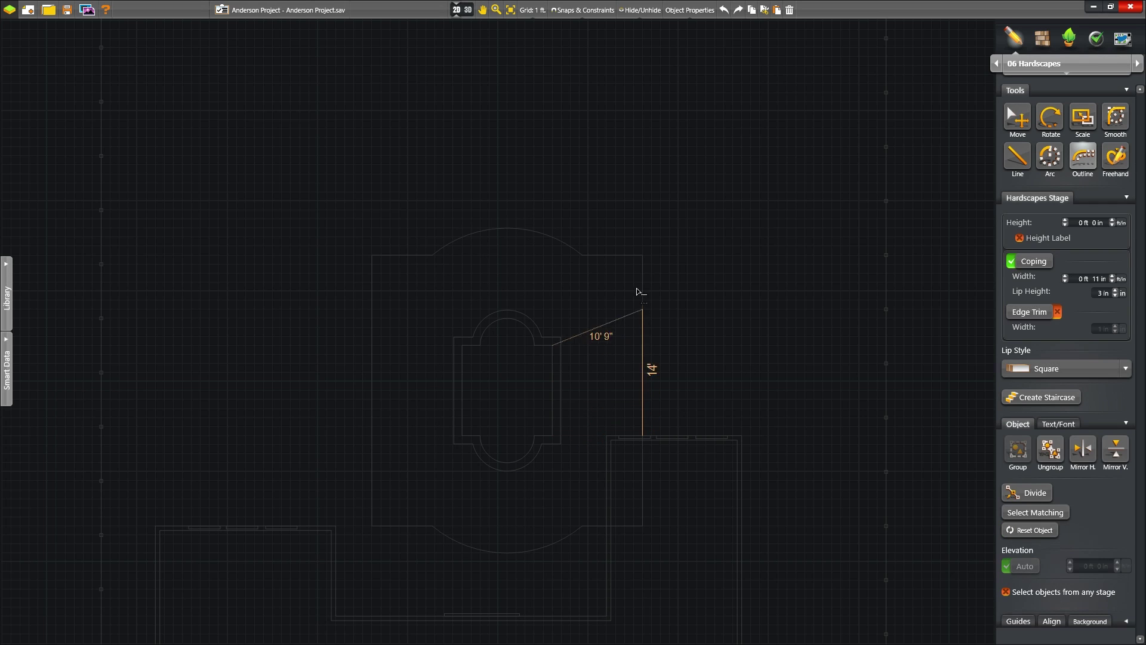
pyautogui.click(367, 235)
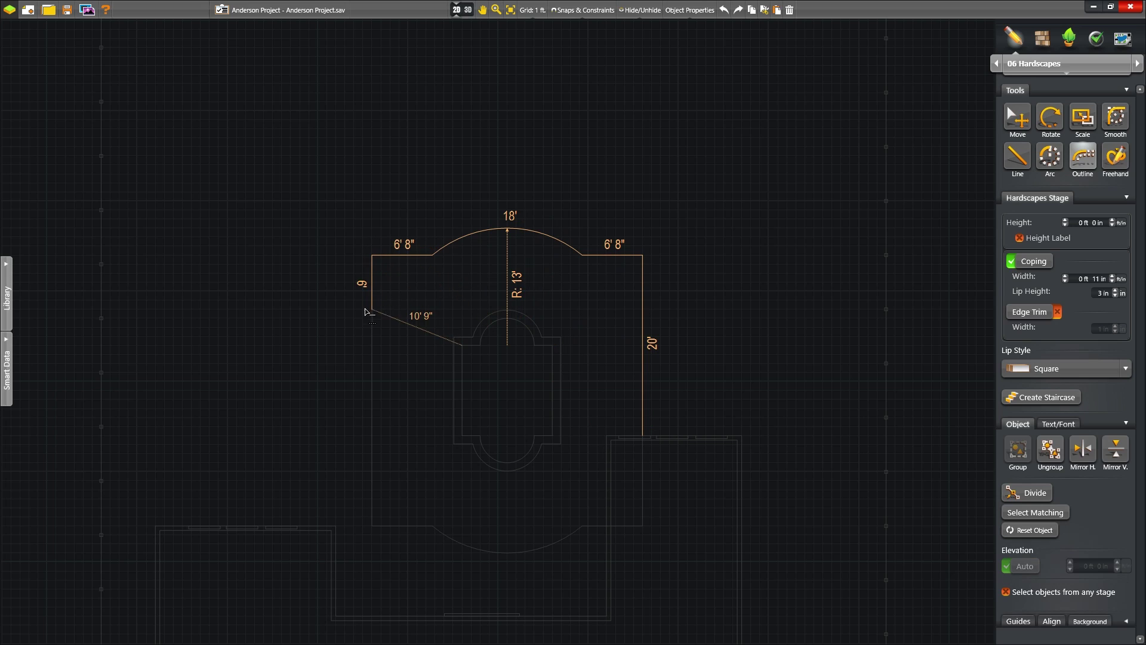
pyautogui.doubleClick(370, 339)
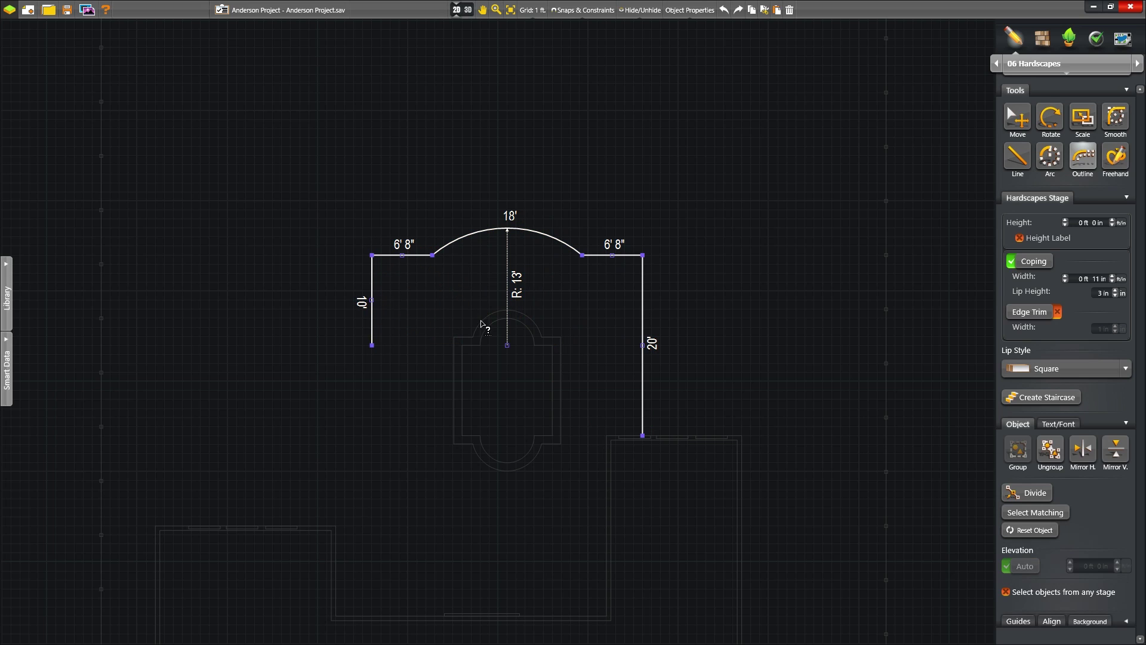
# Extend the patio 24' left and 20' down, closing it along the house
pyautogui.click(1017, 159)
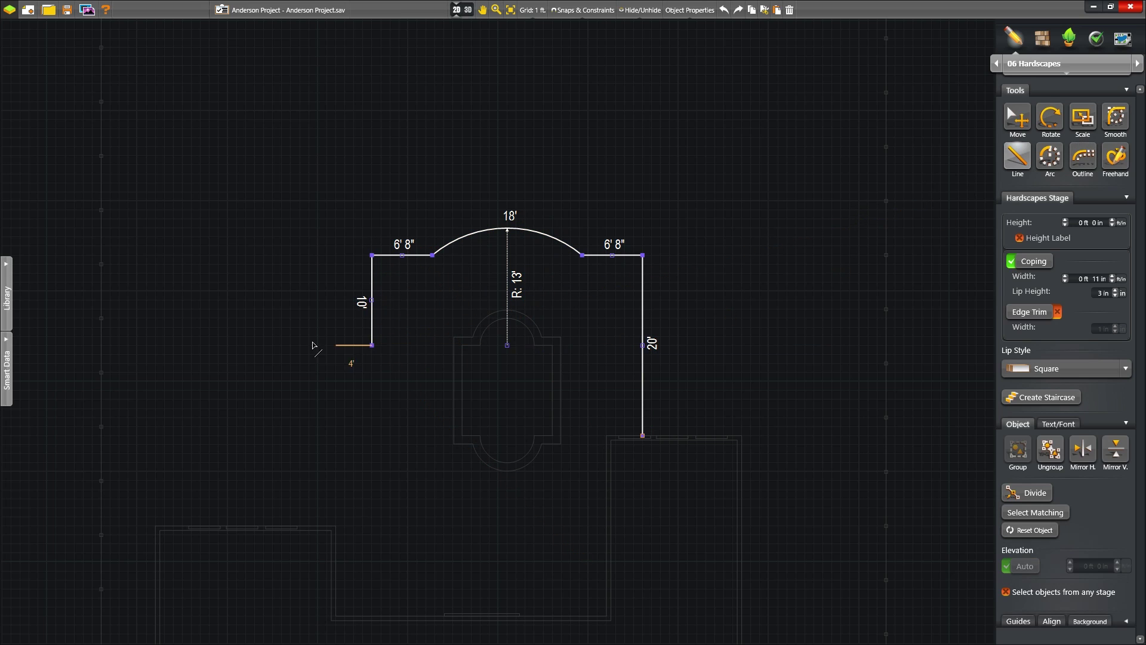
pyautogui.click(156, 345)
pyautogui.click(156, 525)
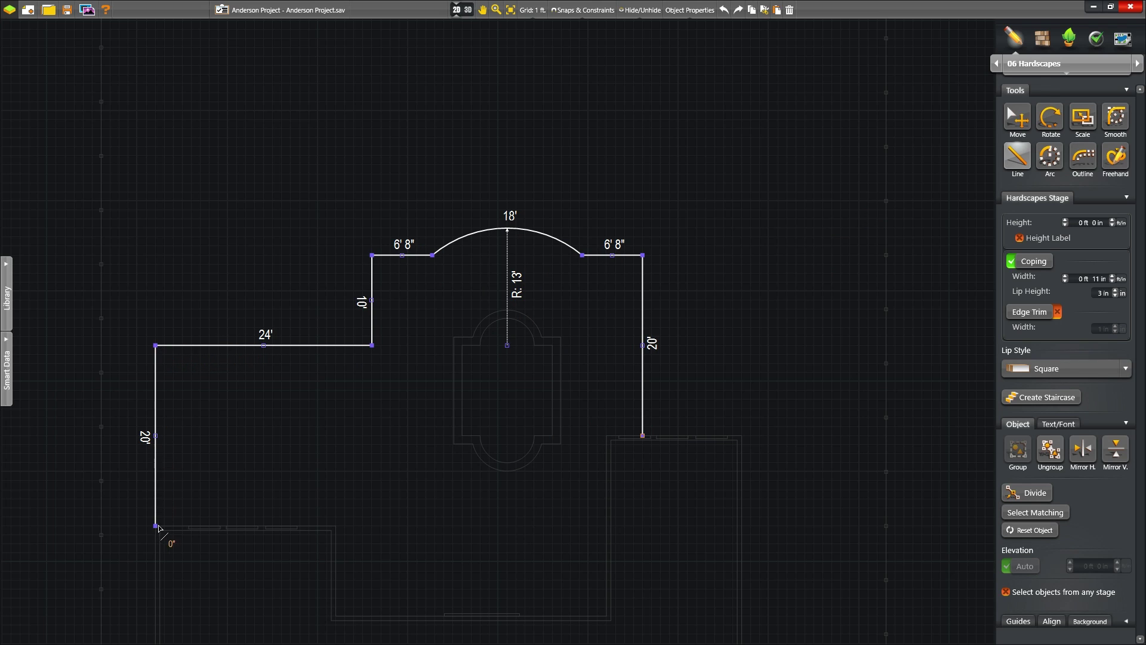
pyautogui.click(1088, 166)
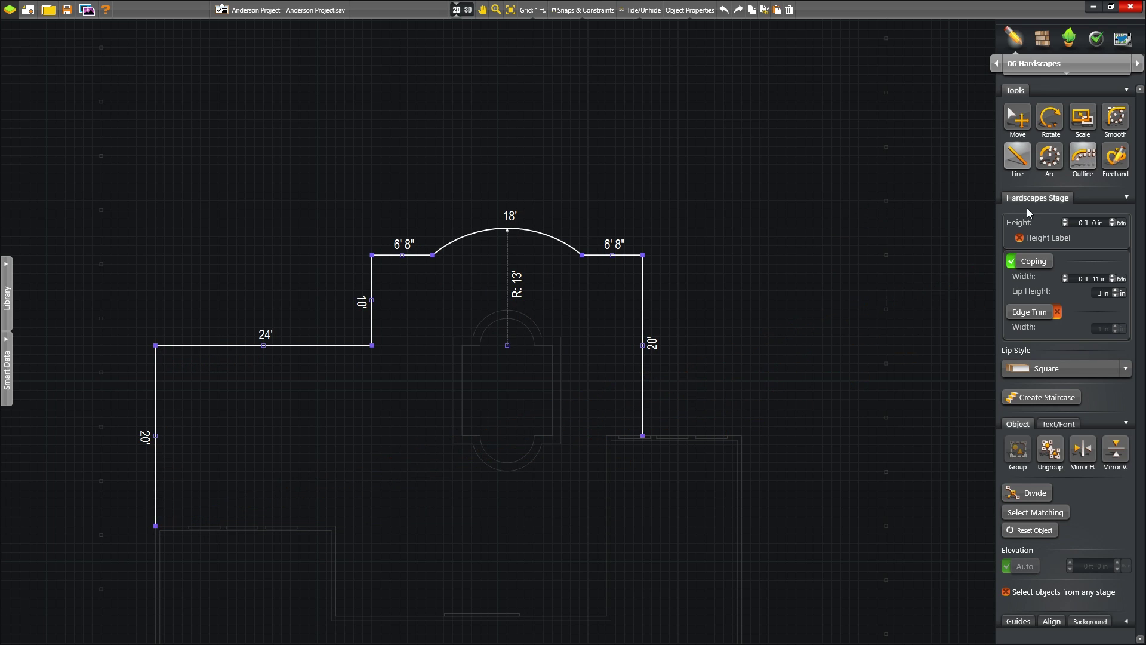
pyautogui.click(643, 441)
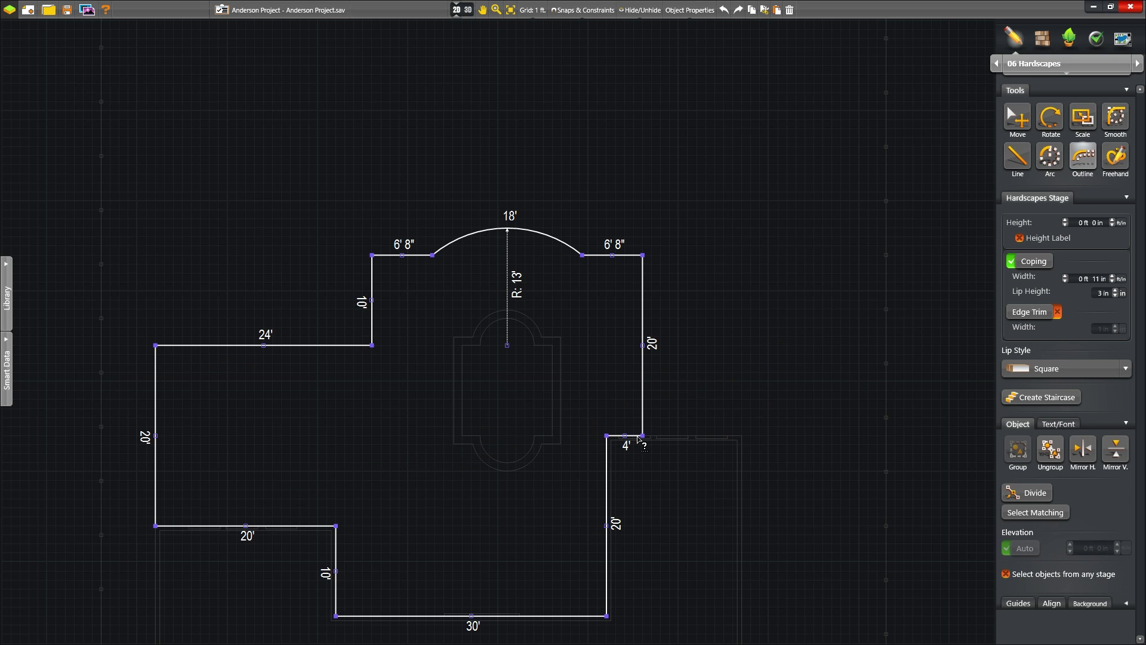
pyautogui.click(462, 10)
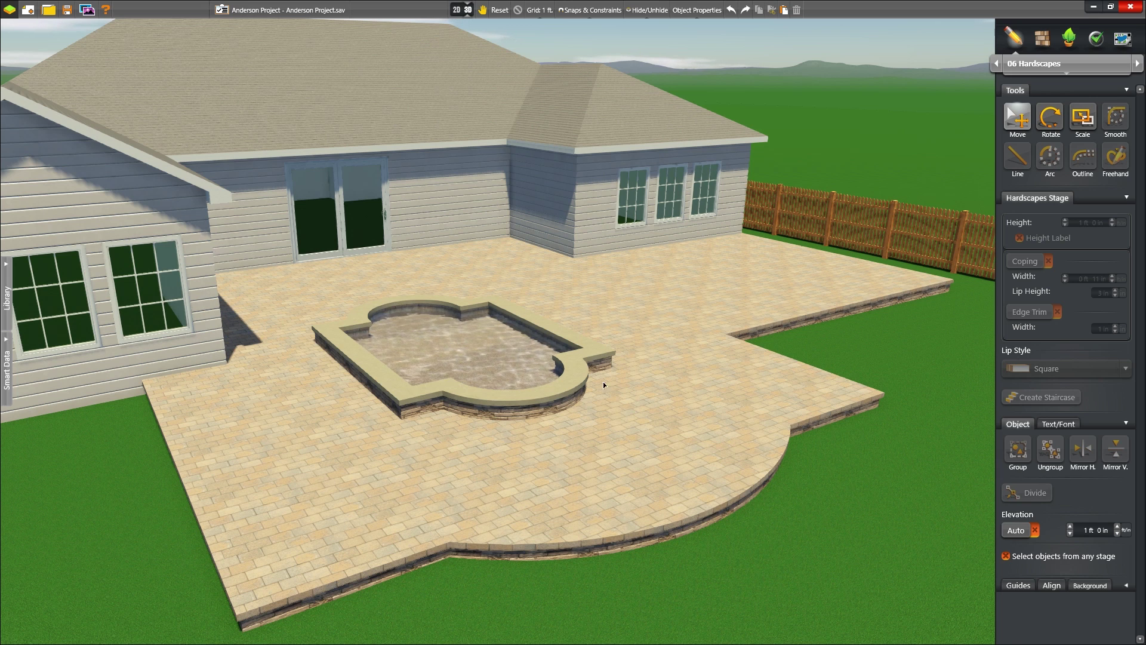
# Draw a narrow 2' by 20' strip along the patio's right side
pyautogui.click(463, 9)
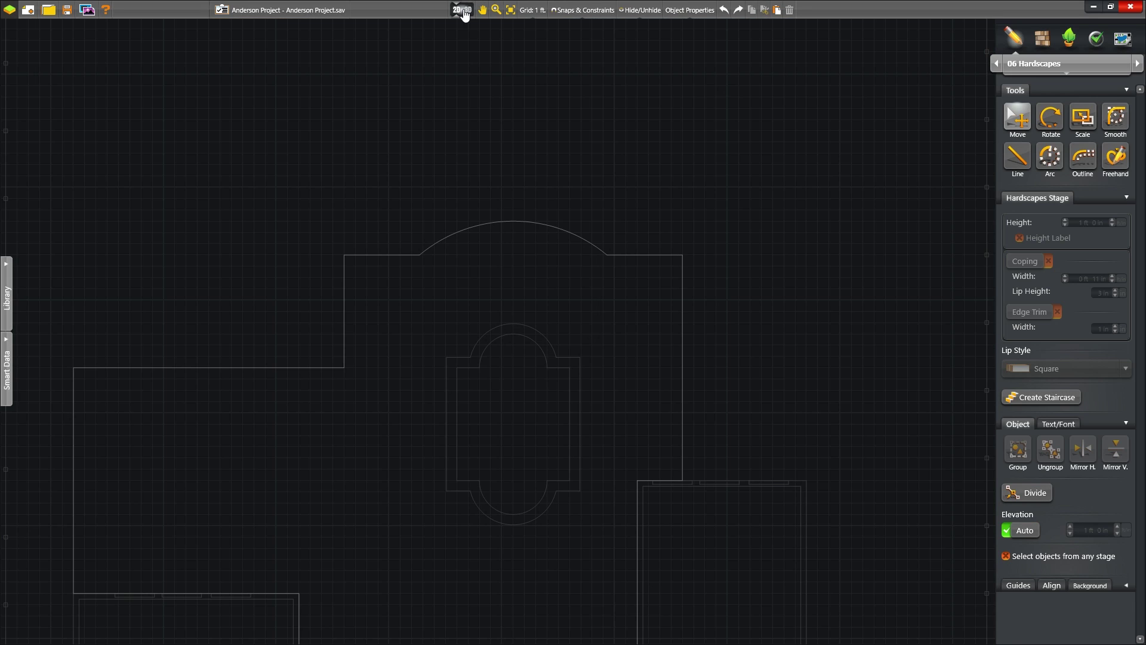
pyautogui.click(1017, 161)
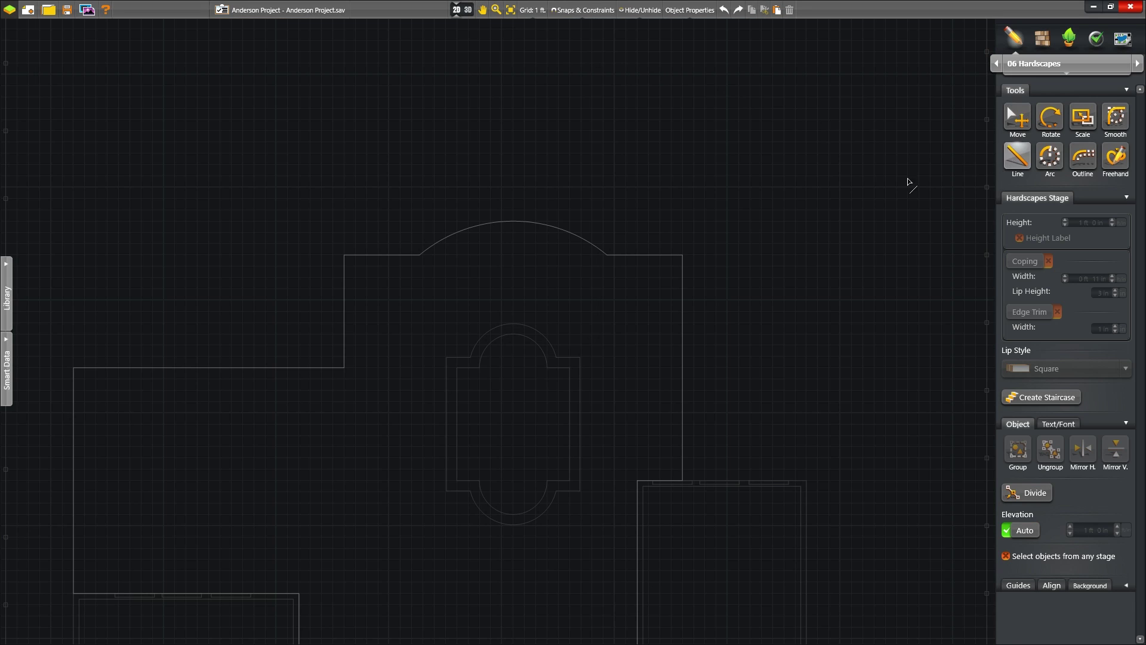
pyautogui.click(683, 260)
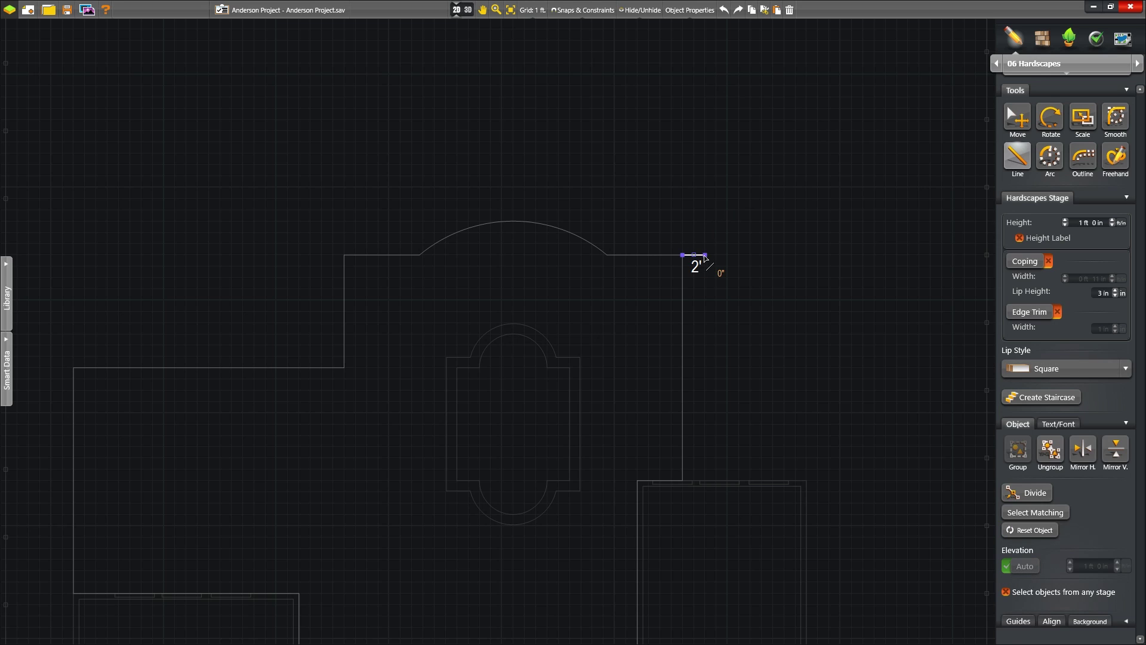
pyautogui.click(706, 480)
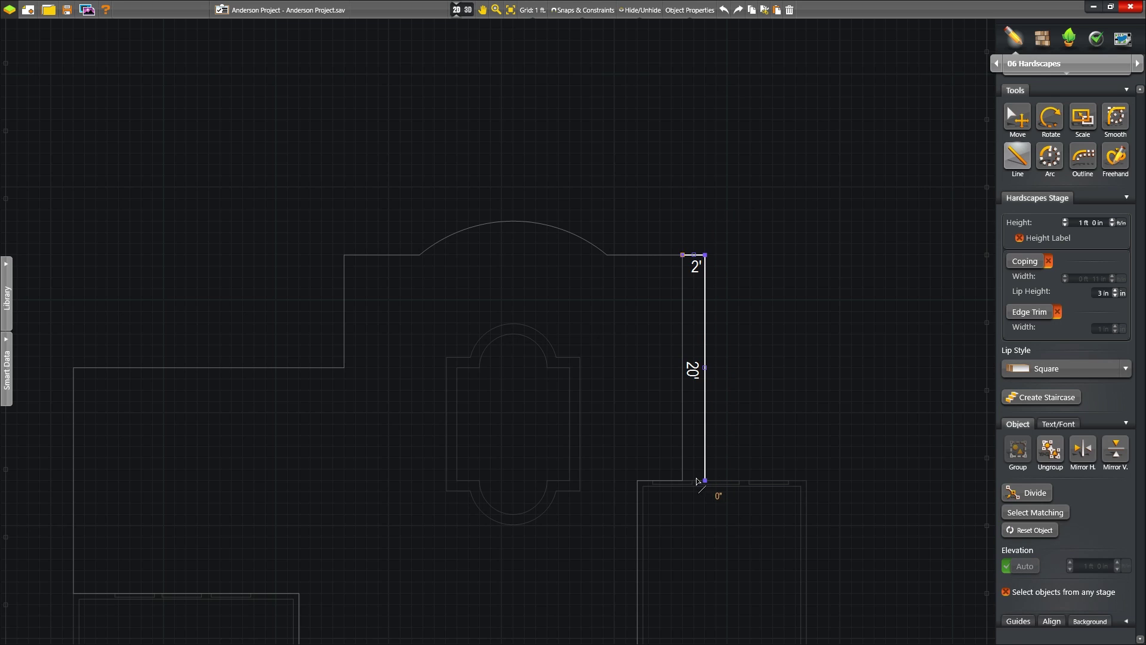
pyautogui.click(683, 260)
# Draw a 30' by 10' patio section above the arched edge
pyautogui.click(344, 258)
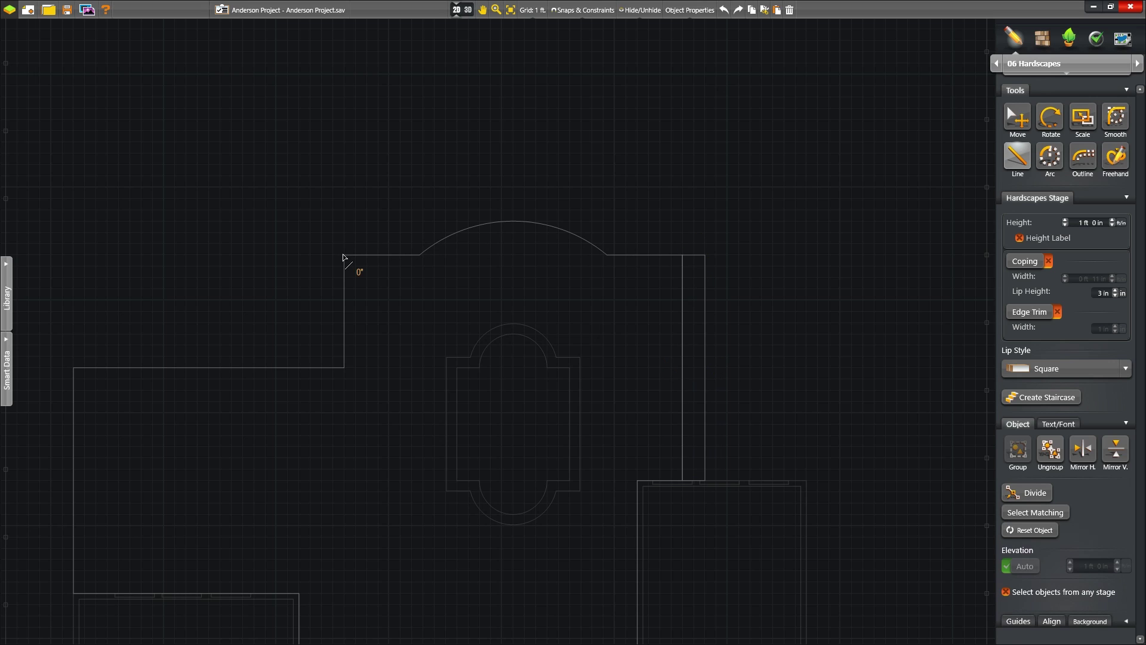
pyautogui.click(344, 142)
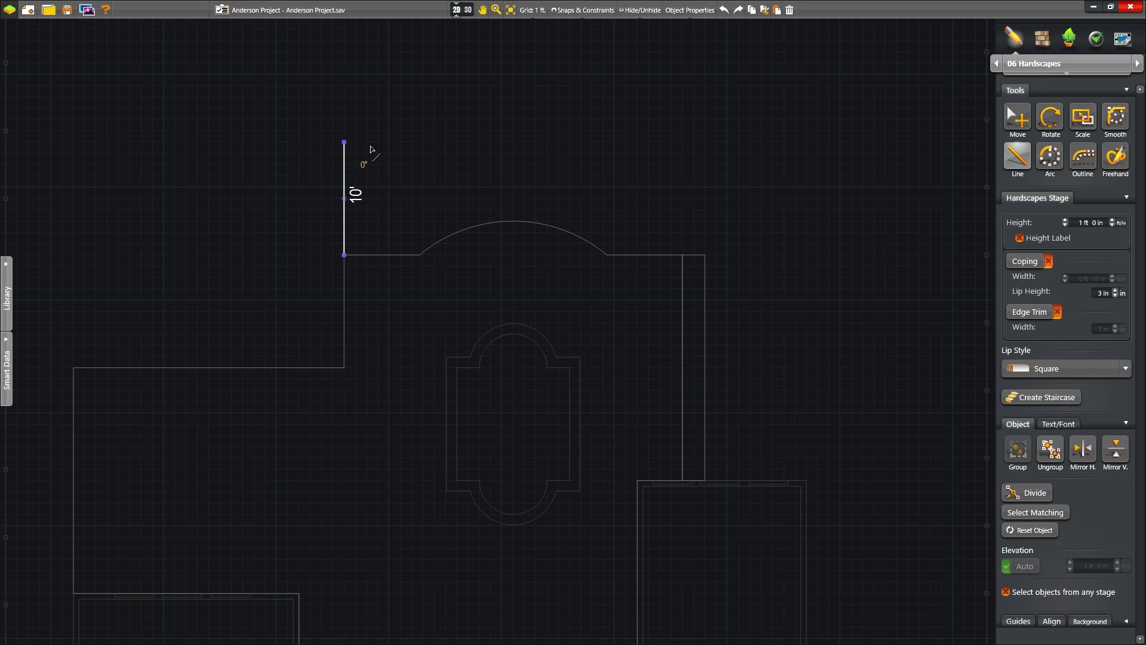
pyautogui.click(682, 142)
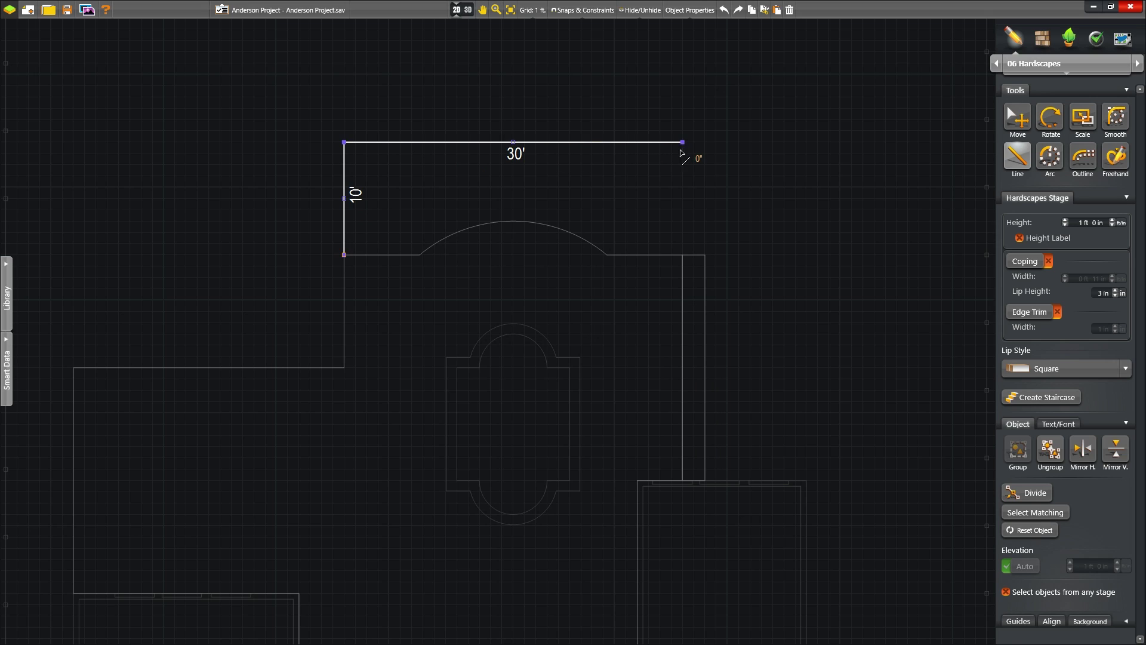
pyautogui.click(682, 257)
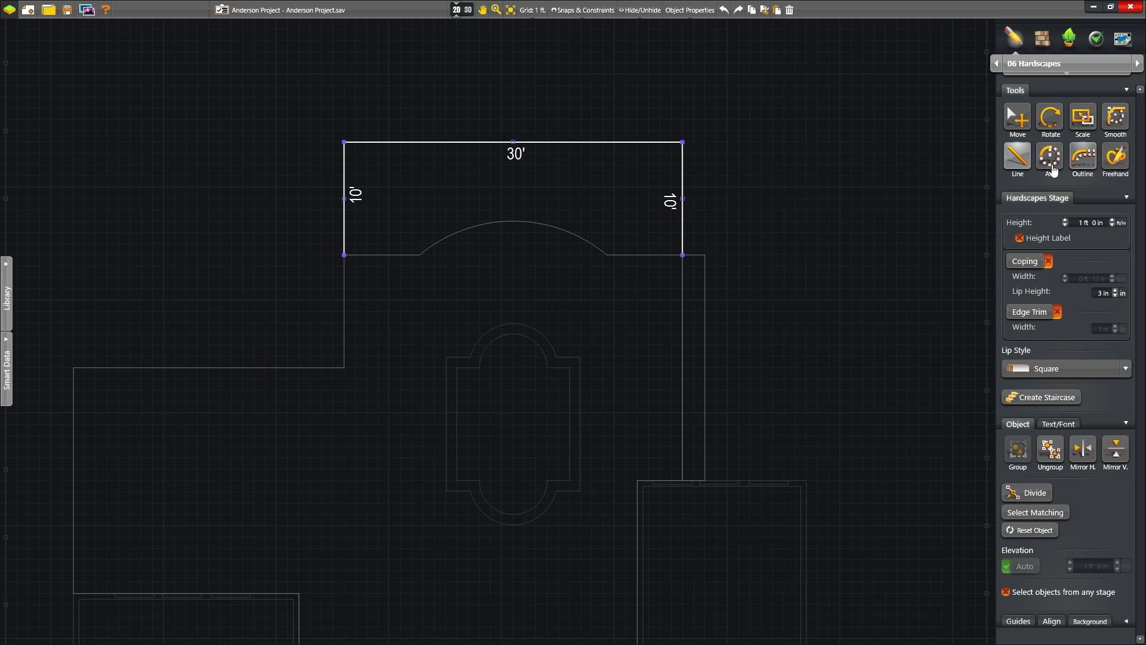
pyautogui.click(1082, 157)
pyautogui.click(343, 258)
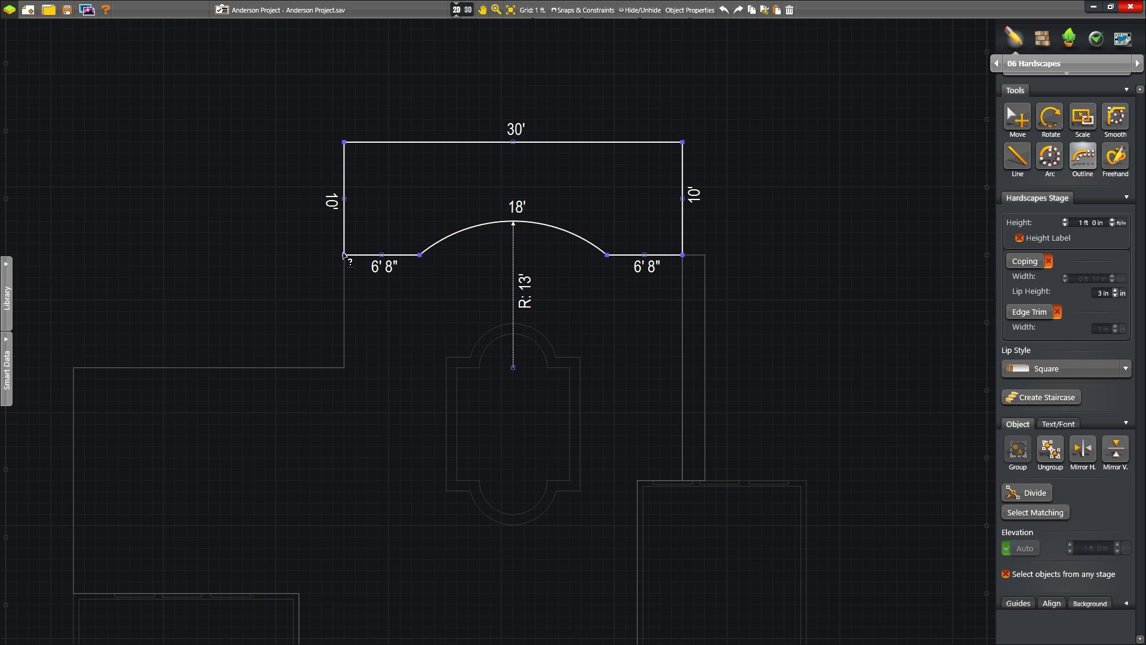
pyautogui.click(1018, 116)
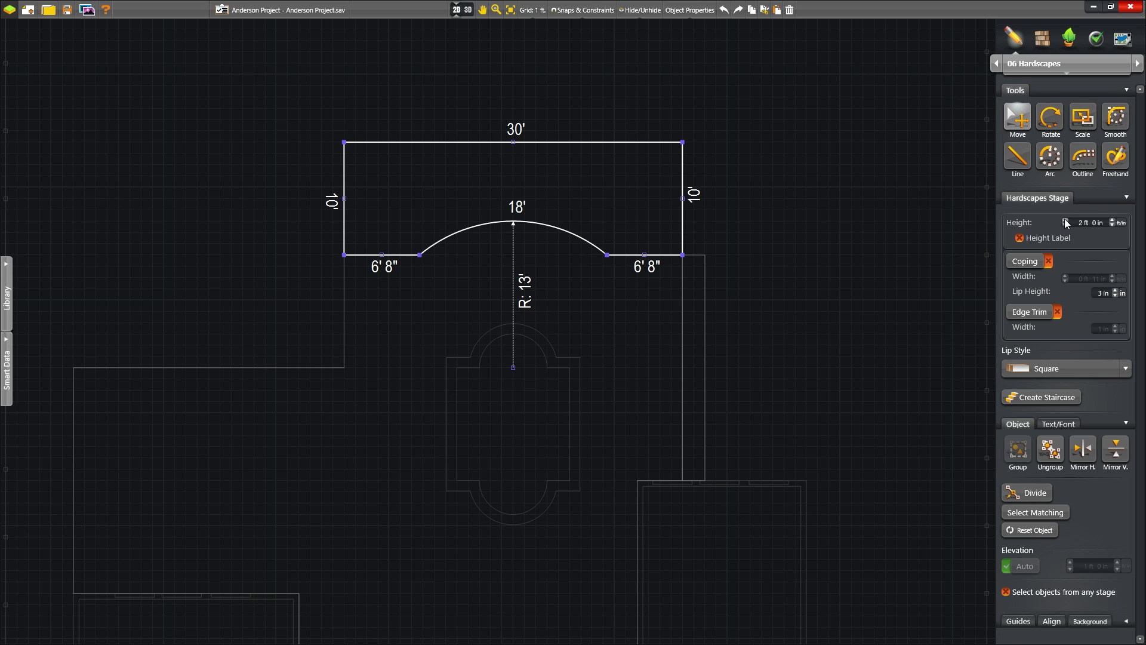
# Set the narrow strip to a 6-inch height and view the stepped levels in 3D
pyautogui.click(705, 263)
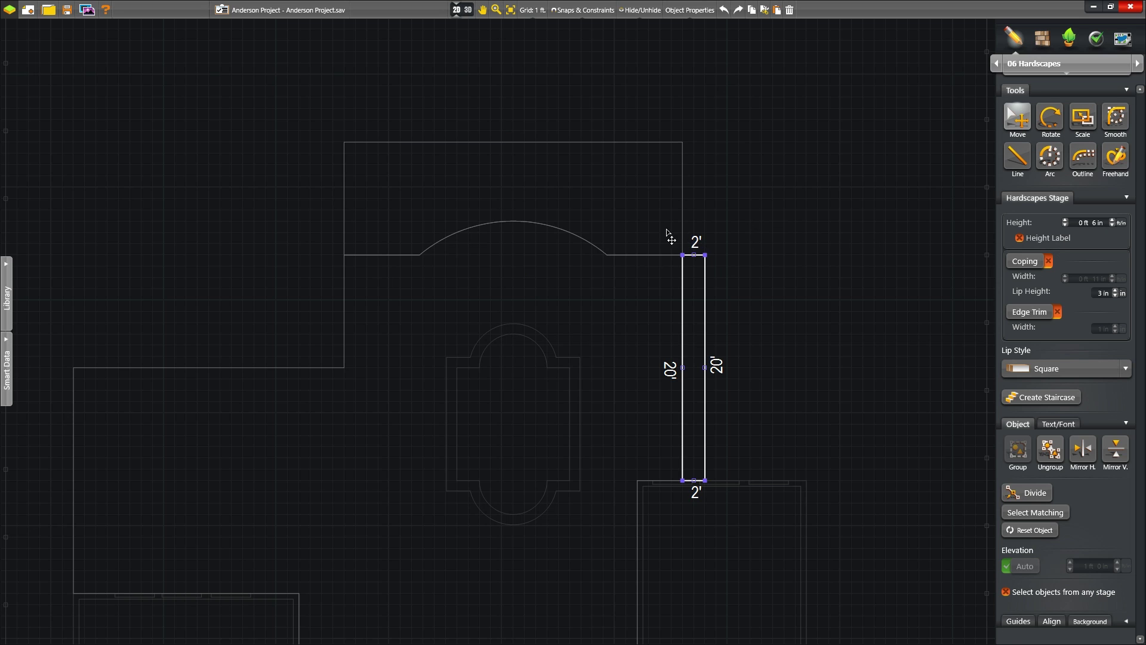
pyautogui.click(631, 226)
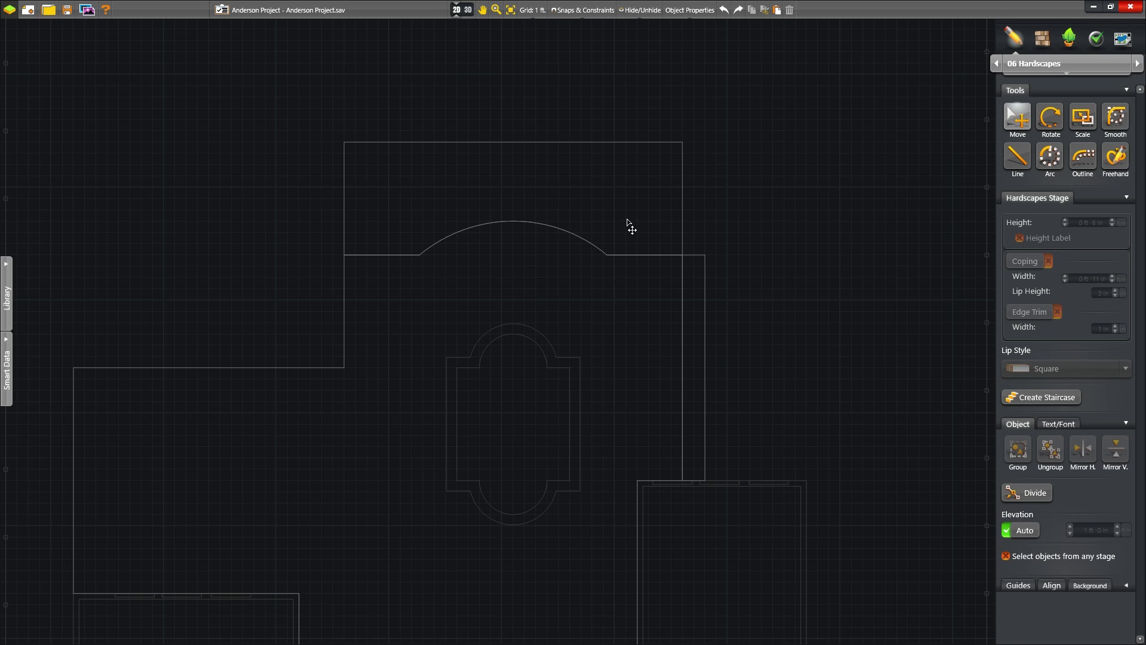
pyautogui.click(461, 12)
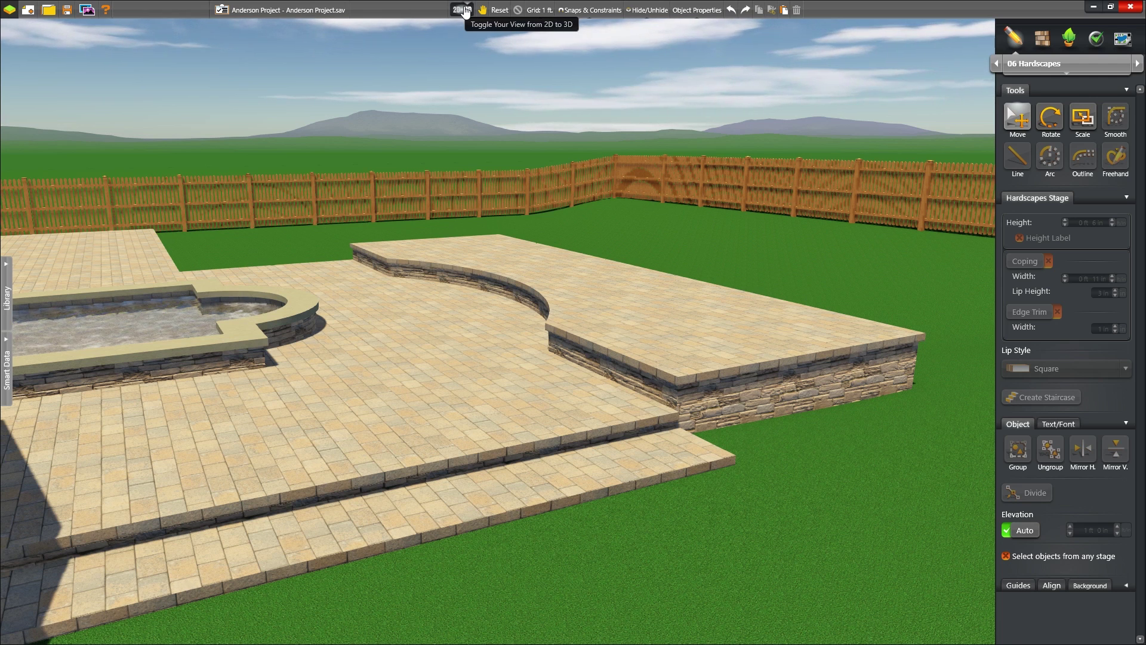
pyautogui.click(464, 12)
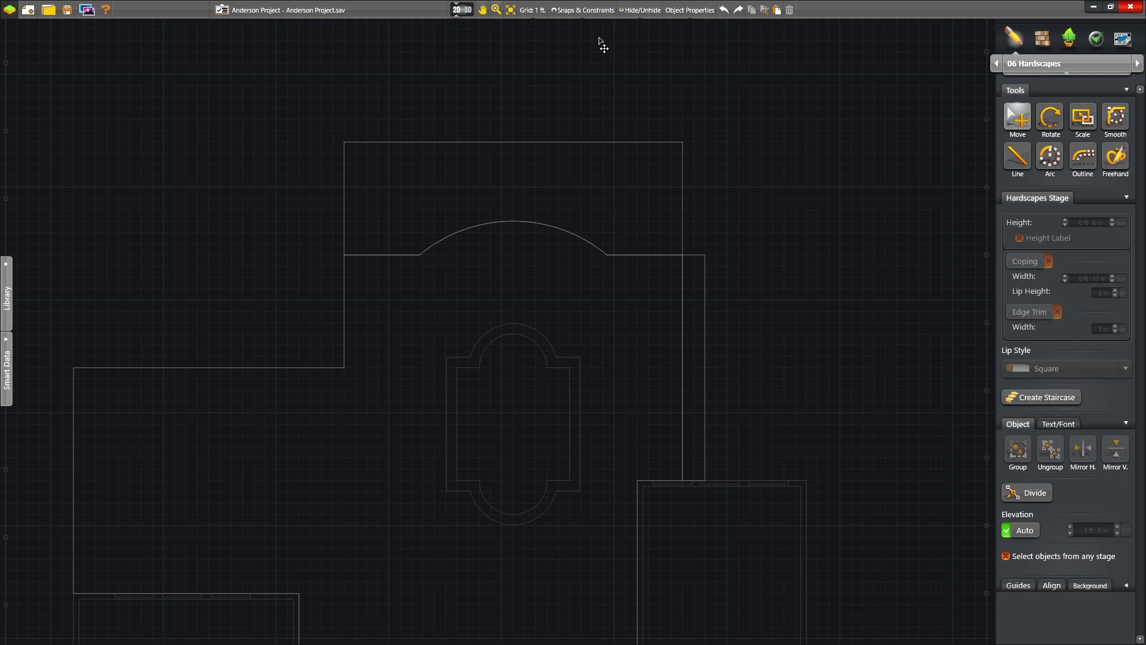
# In 07 Planter Beds, outline the arched planter's inner edge as a mulch bed and preview it in 3D
pyautogui.click(1137, 64)
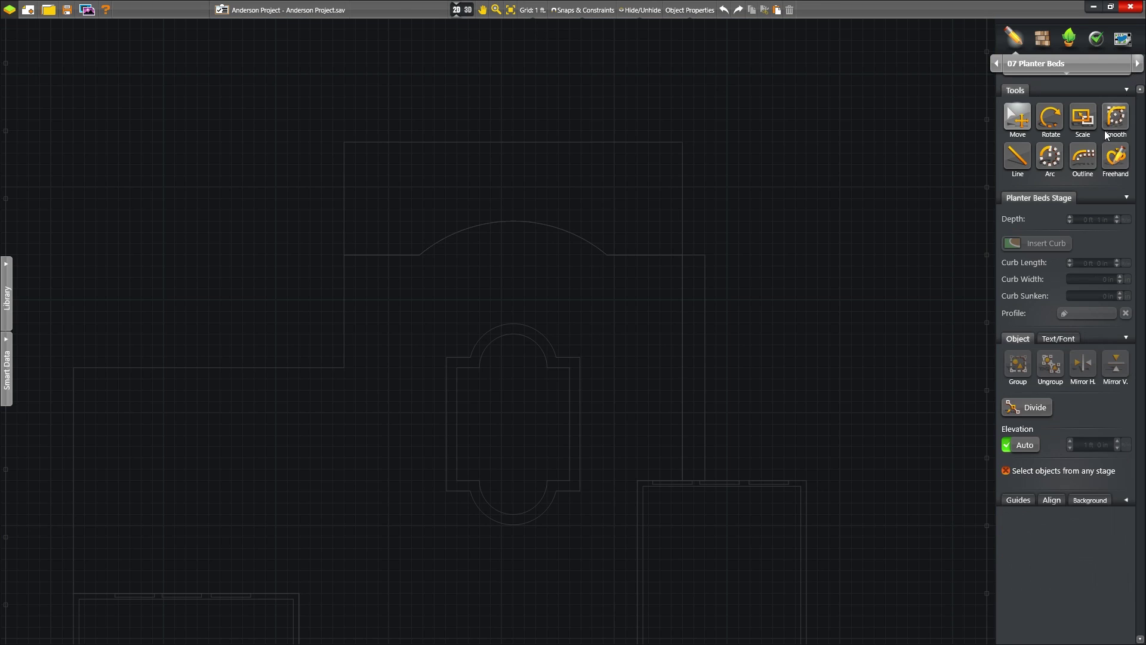
pyautogui.click(1080, 157)
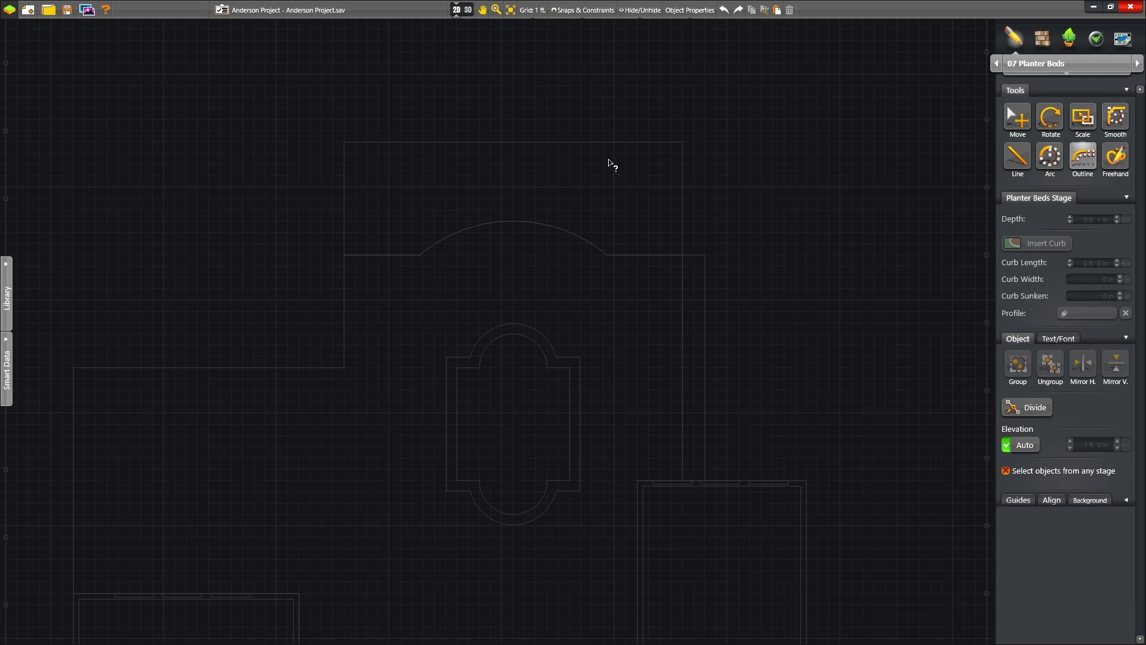
pyautogui.click(509, 152)
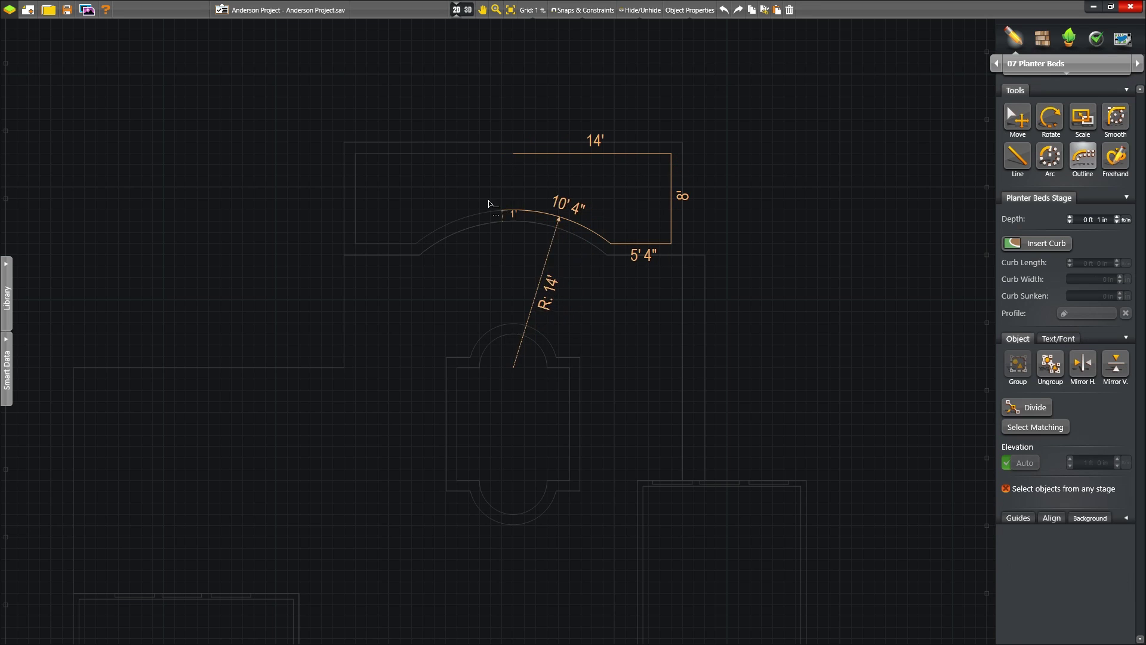
pyautogui.click(512, 154)
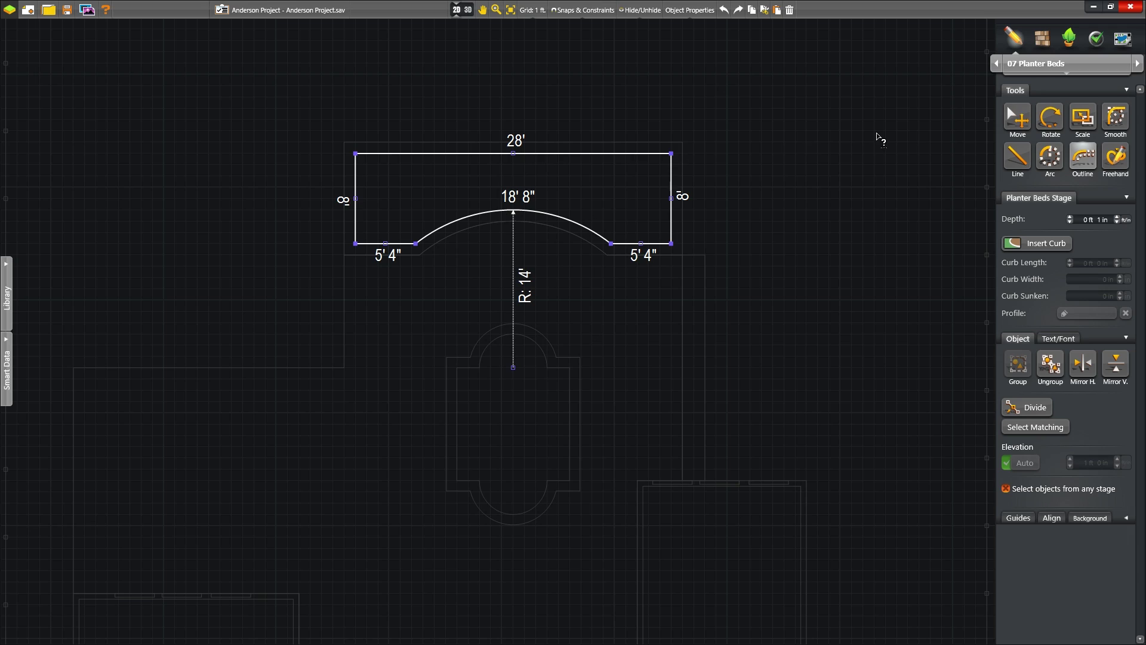
pyautogui.click(462, 10)
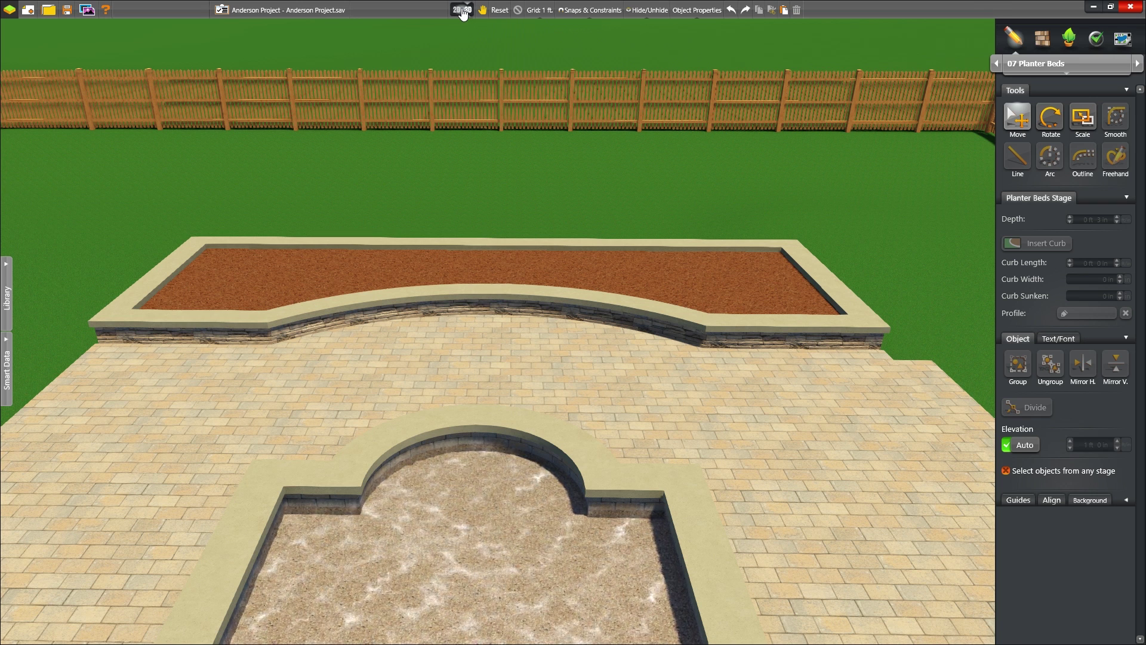
pyautogui.click(462, 10)
# Draw the bed's 20 ft right, 87 ft back and 20 ft left straight edges
pyautogui.click(1017, 158)
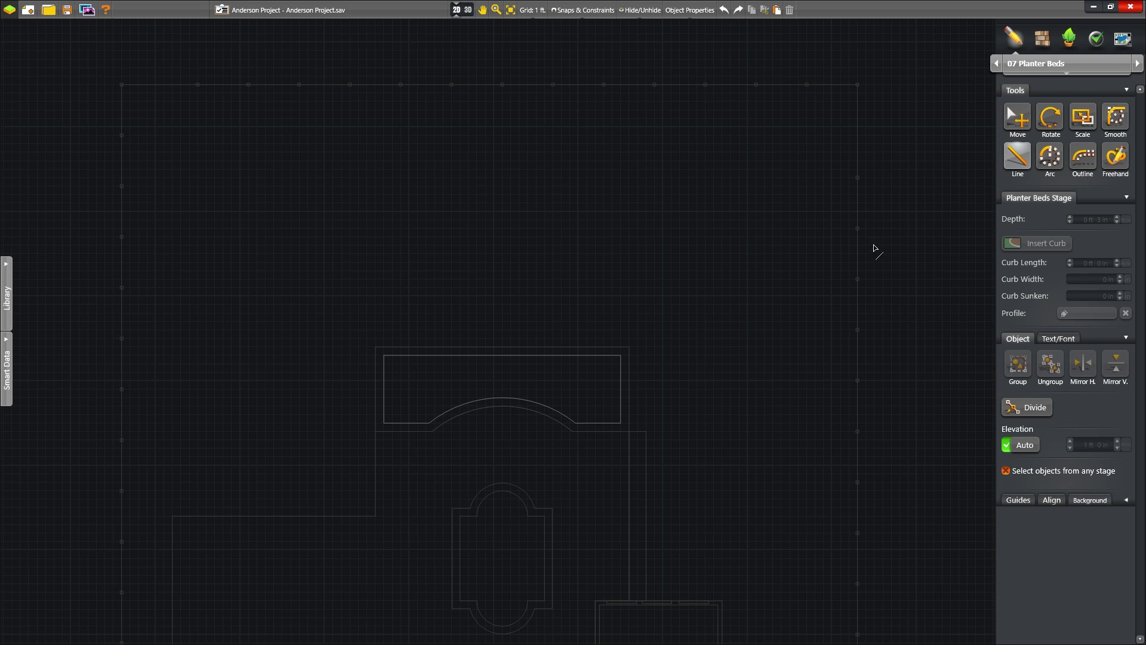
pyautogui.click(858, 255)
pyautogui.click(858, 86)
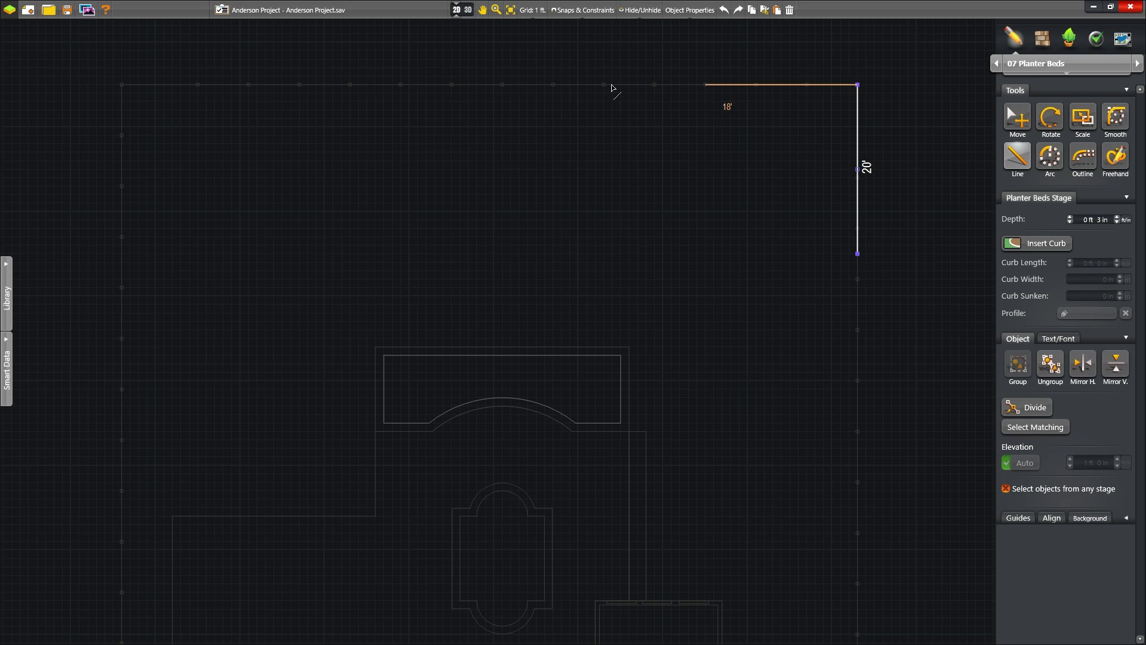
pyautogui.click(122, 86)
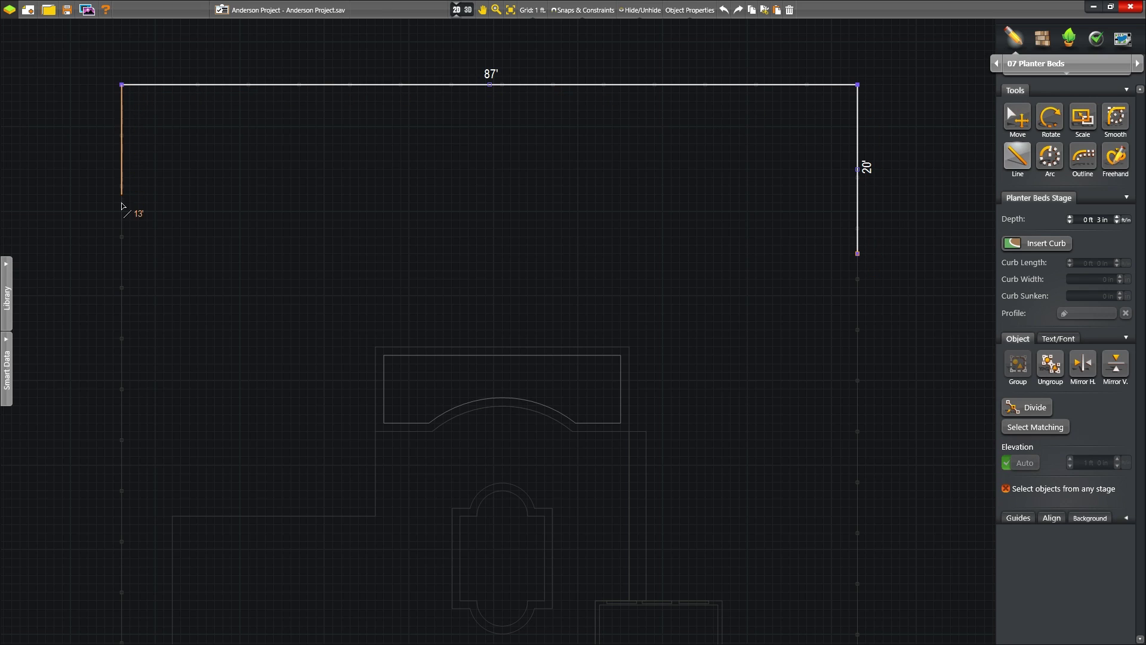
pyautogui.click(123, 255)
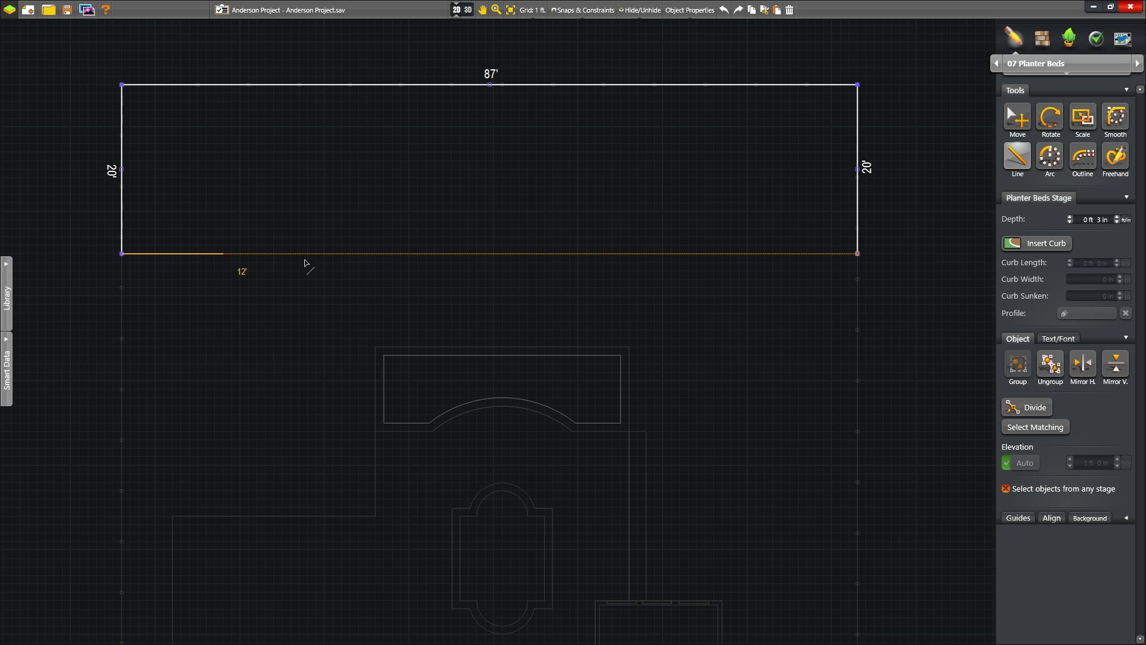
# Sketch the bed's wavy freehand front edge and view it in 3D
pyautogui.click(1115, 158)
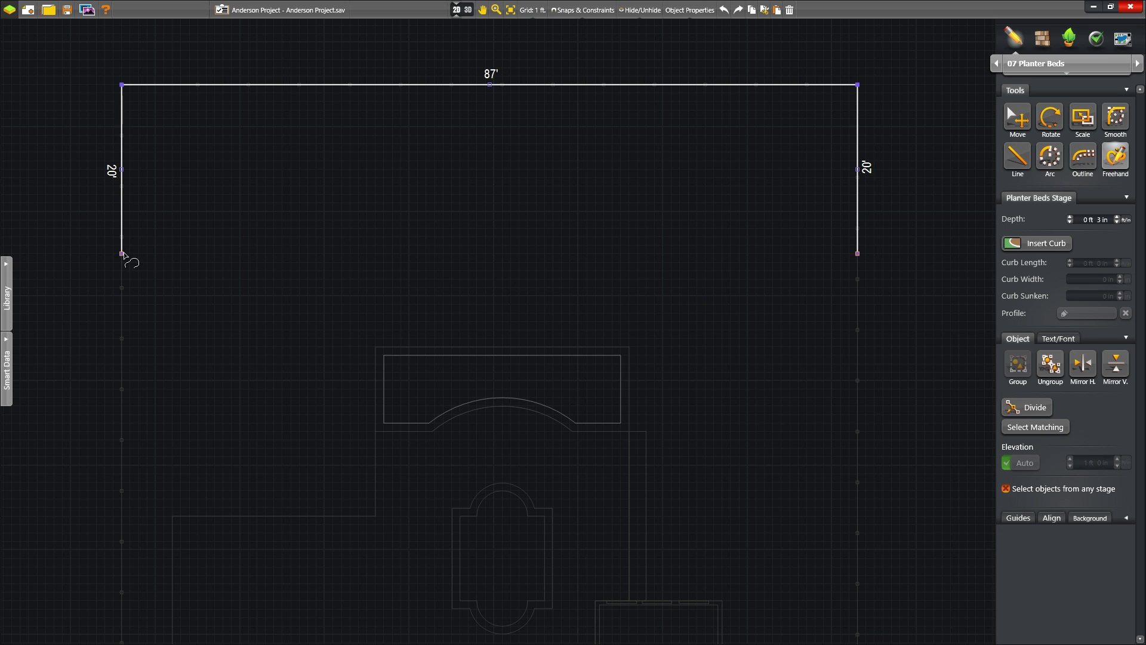
pyautogui.moveTo(123, 254); pyautogui.dragTo(543, 157)
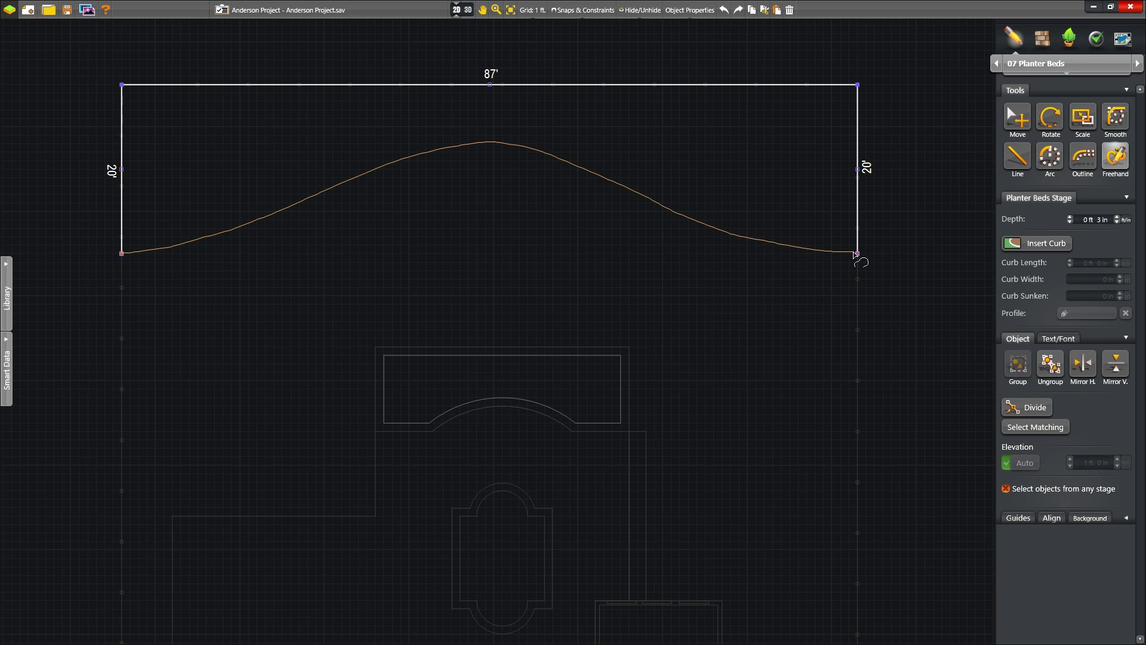
pyautogui.moveTo(544, 157); pyautogui.dragTo(859, 255)
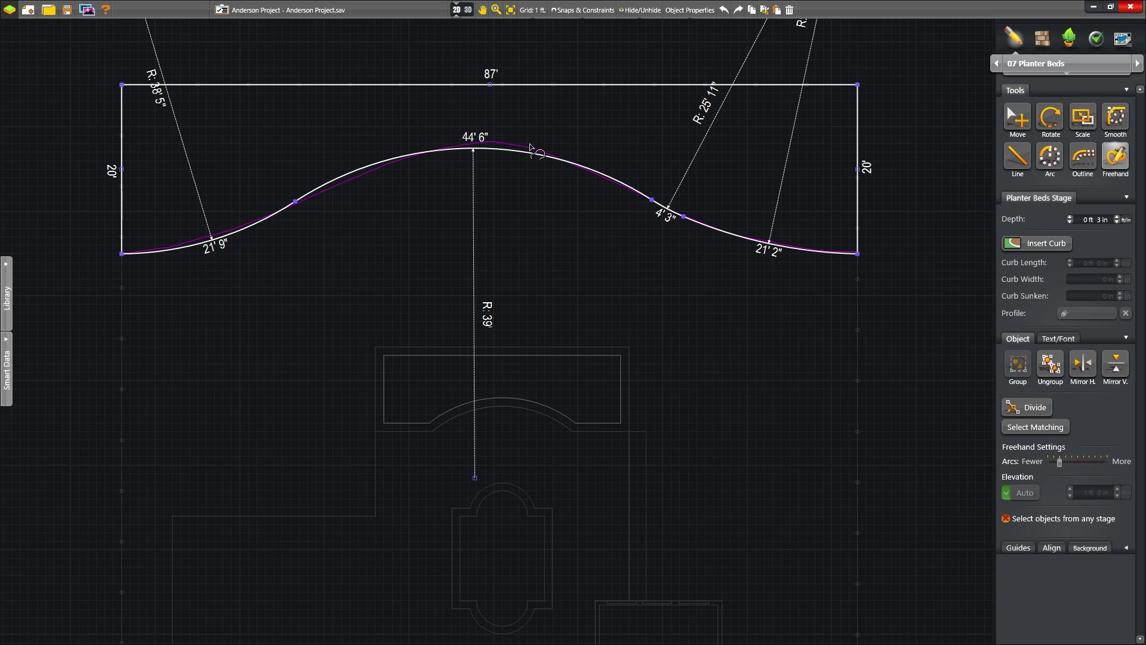
pyautogui.click(467, 10)
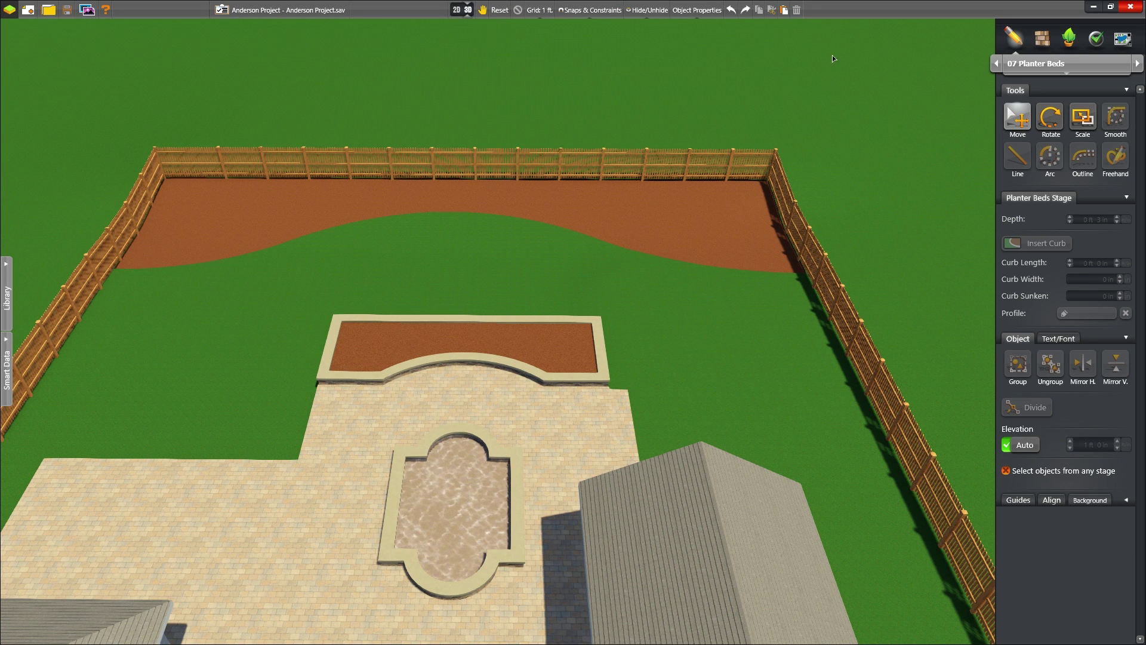
# In the 2D plants and trees stage, choose the Azalea Indica accent shrub
pyautogui.click(1069, 37)
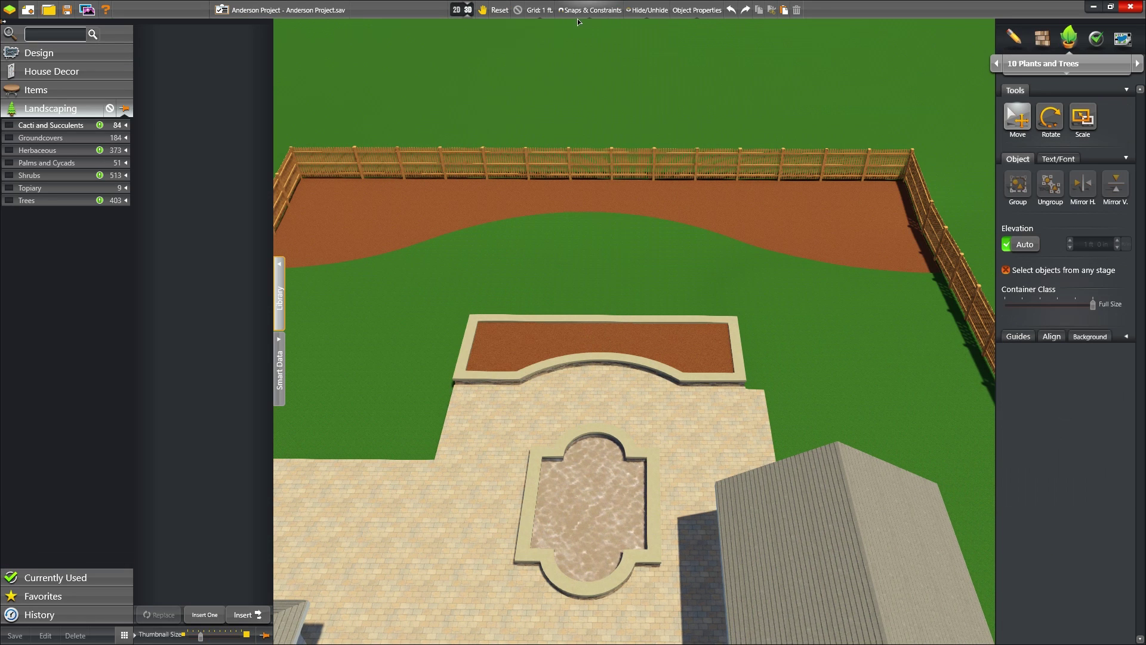
pyautogui.click(456, 10)
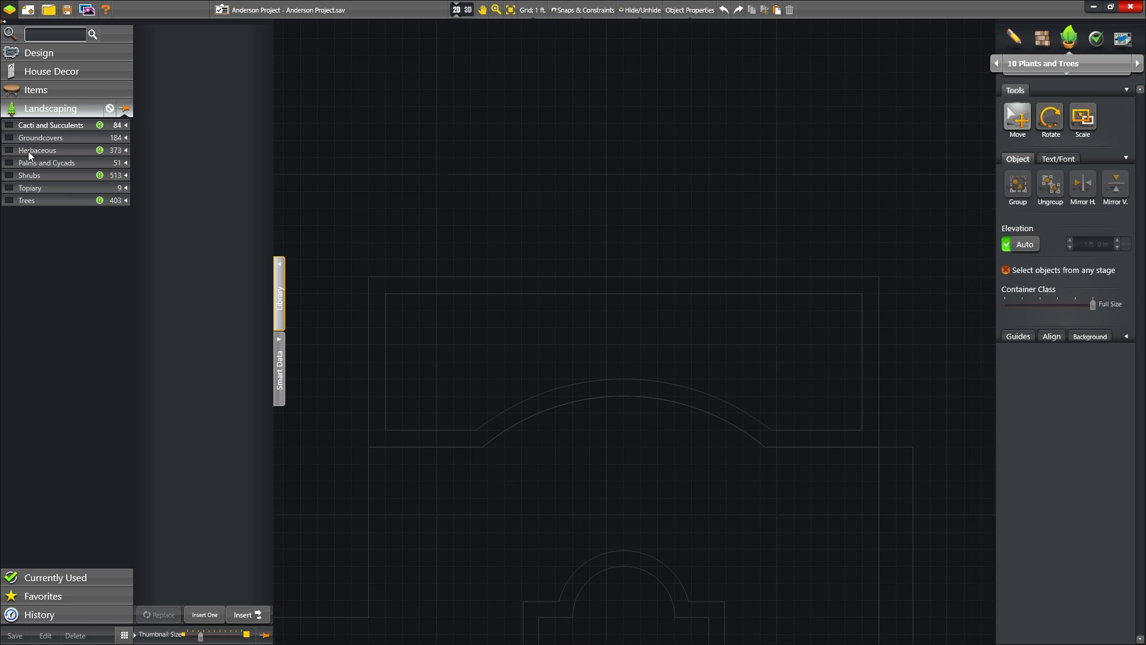
pyautogui.click(29, 176)
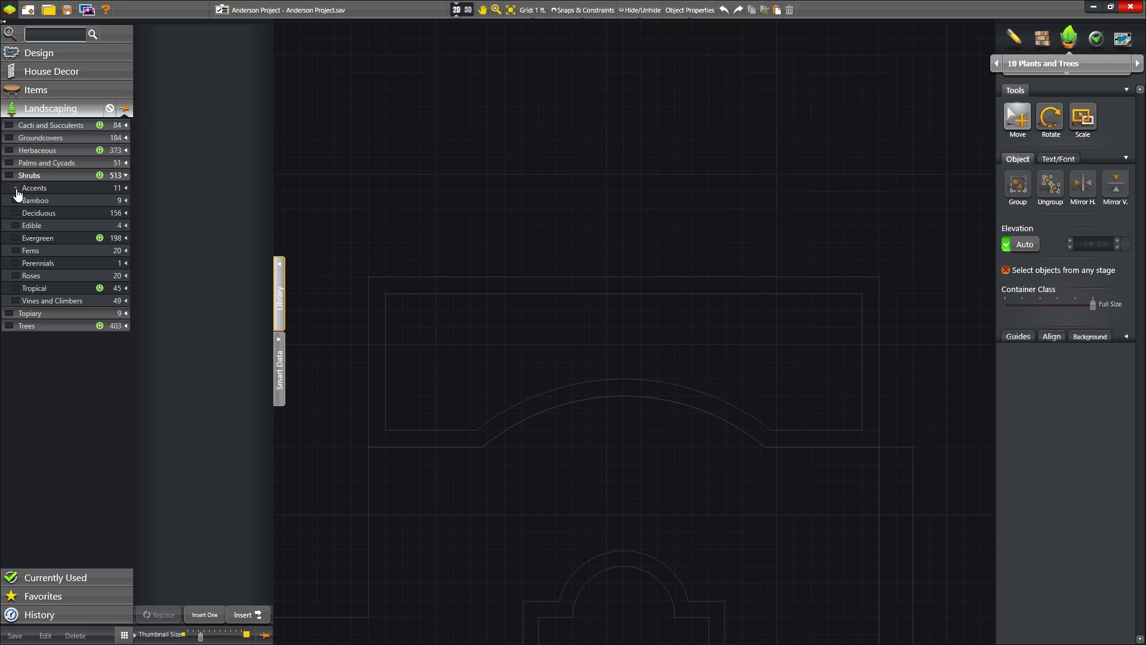
pyautogui.click(17, 189)
pyautogui.click(169, 160)
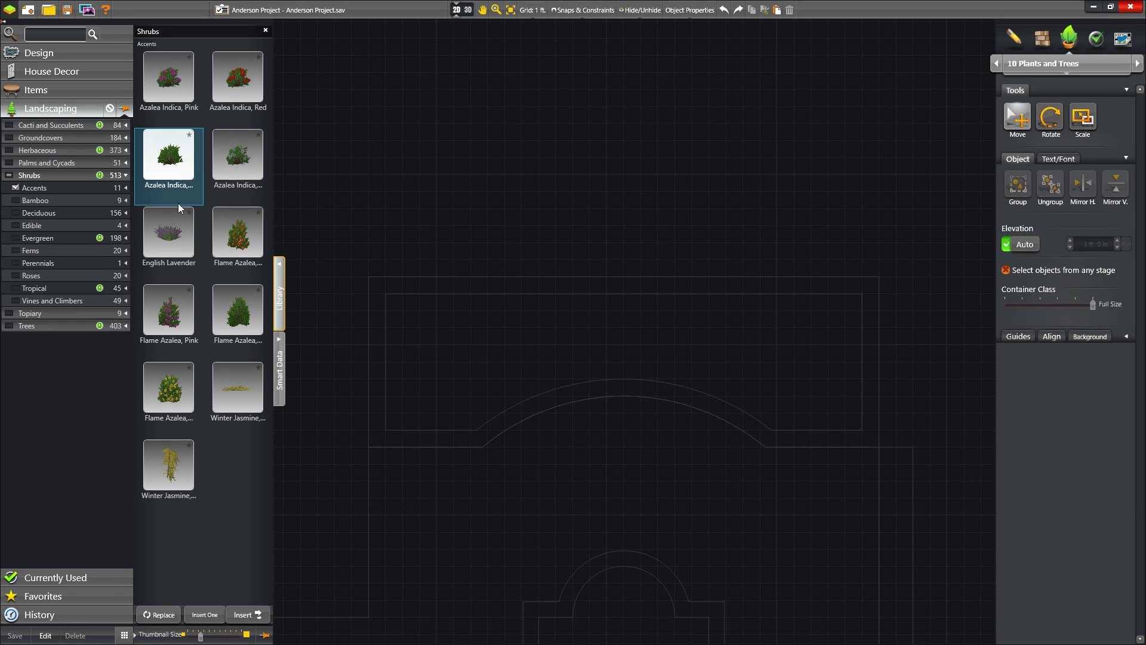
pyautogui.click(252, 614)
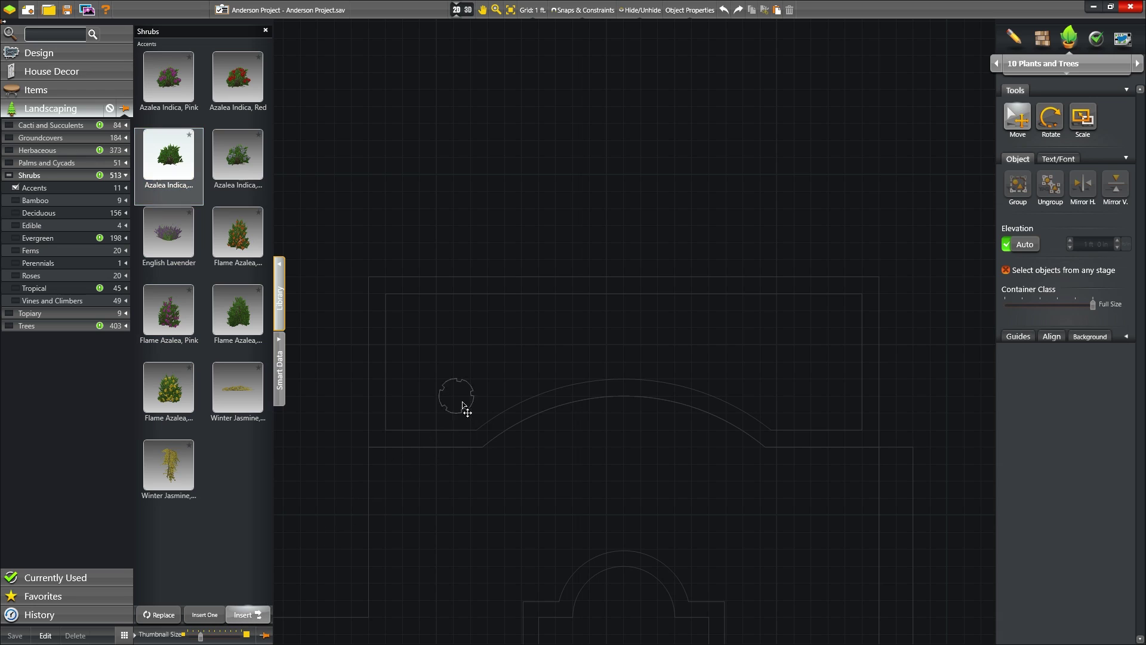
# Place five Azalea Indica shrubs along the raised planter's arc and view them in 3D
pyautogui.click(473, 392)
pyautogui.click(539, 360)
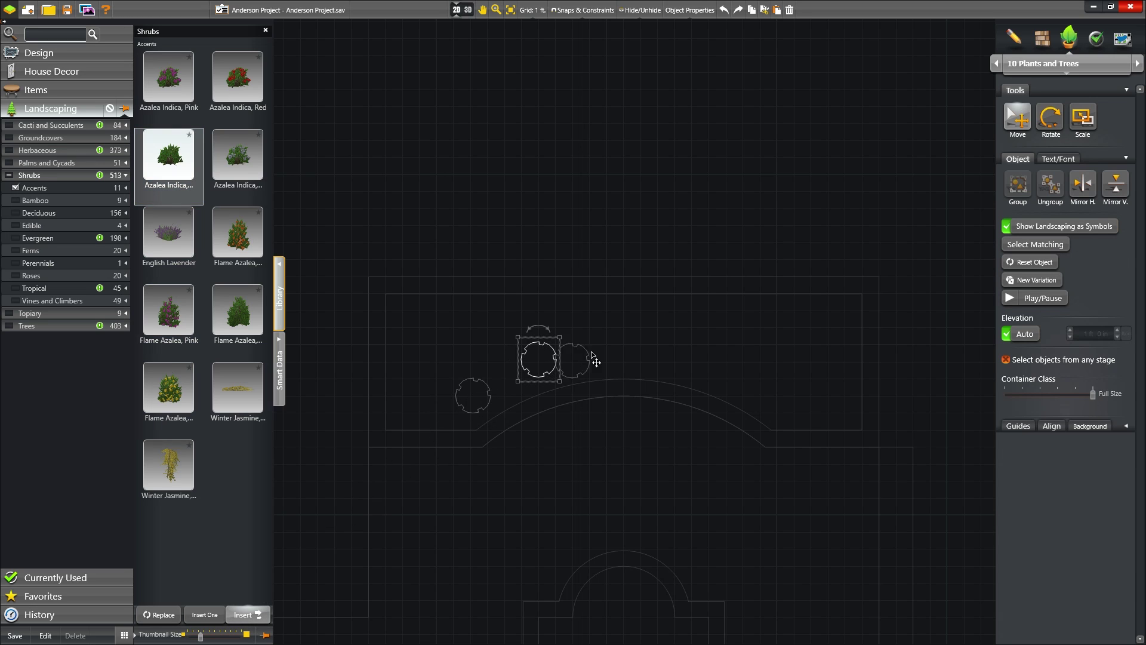
pyautogui.click(624, 345)
pyautogui.click(691, 361)
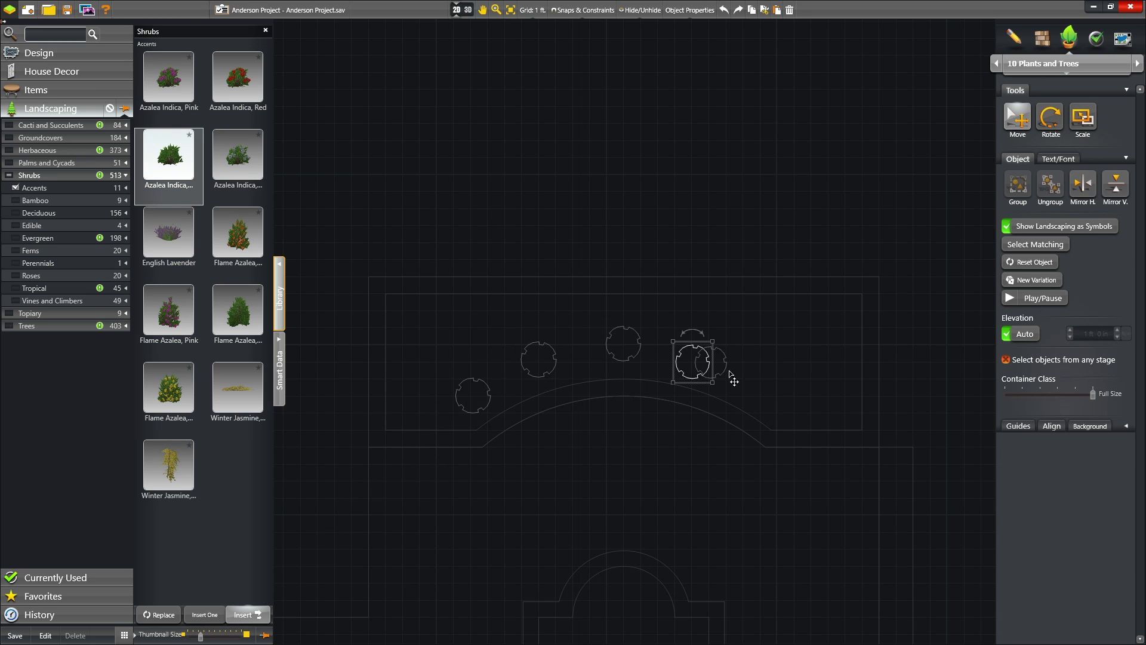
pyautogui.click(761, 395)
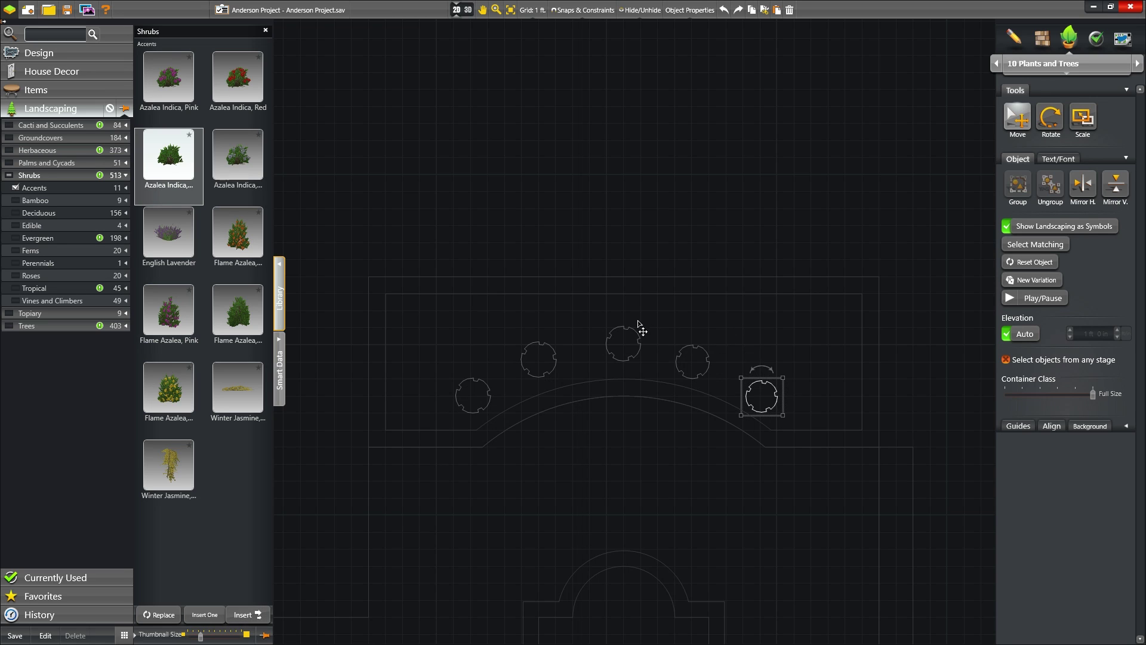
pyautogui.press('Escape')
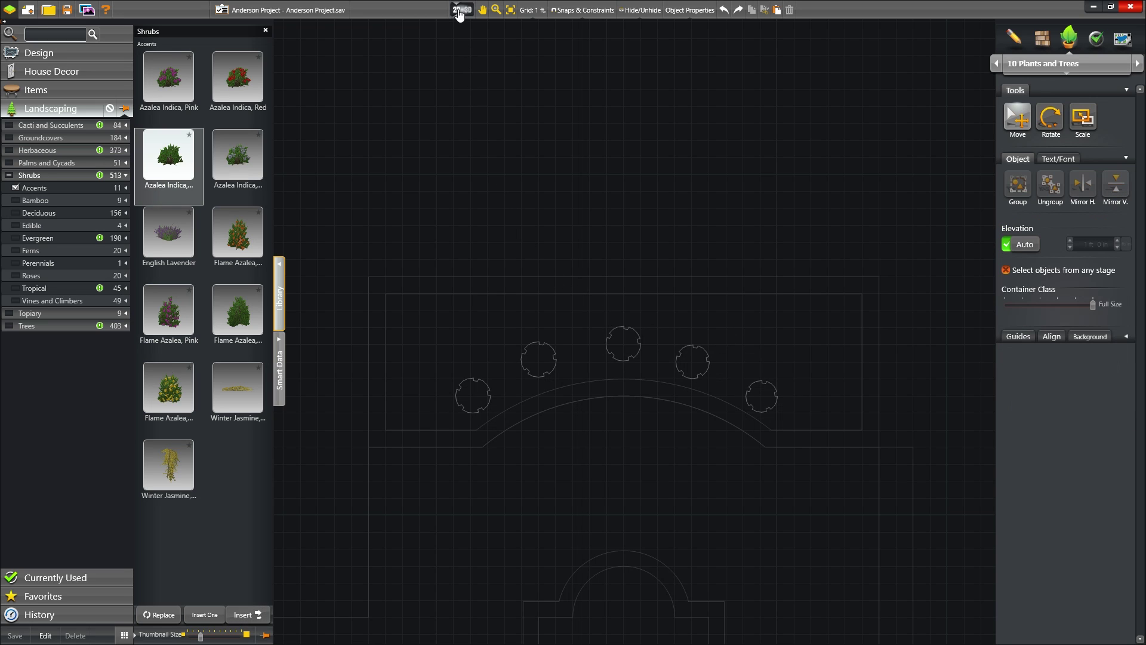
pyautogui.click(459, 11)
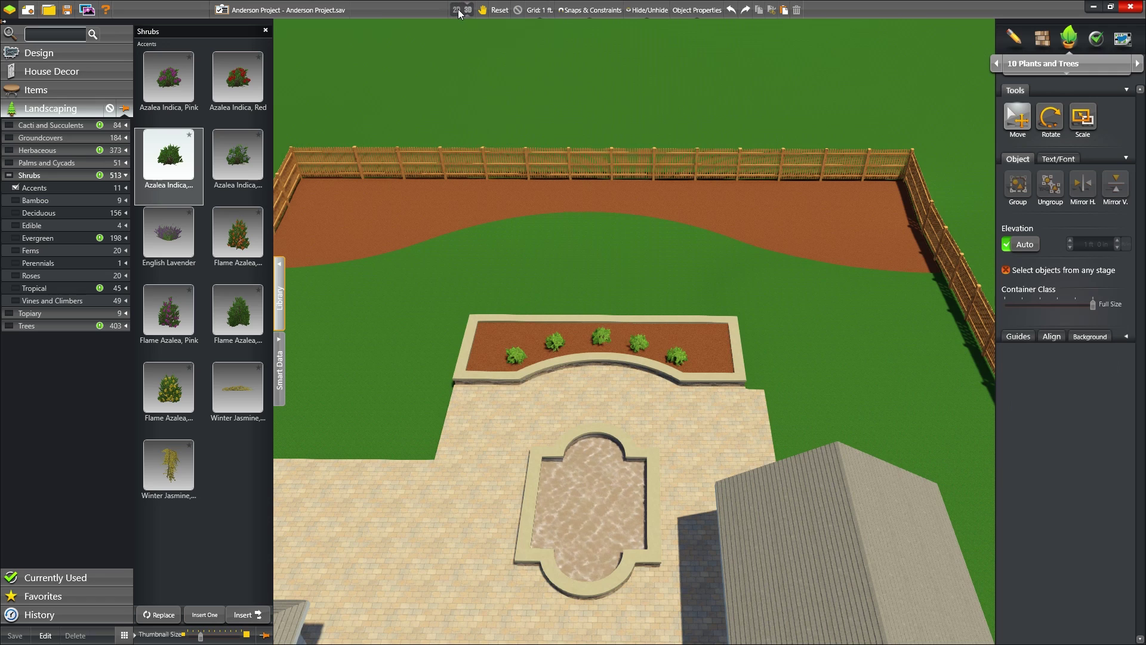
# Search the plant library for agave and choose the Twin Flowered agave
pyautogui.click(116, 37)
pyautogui.write('agave')
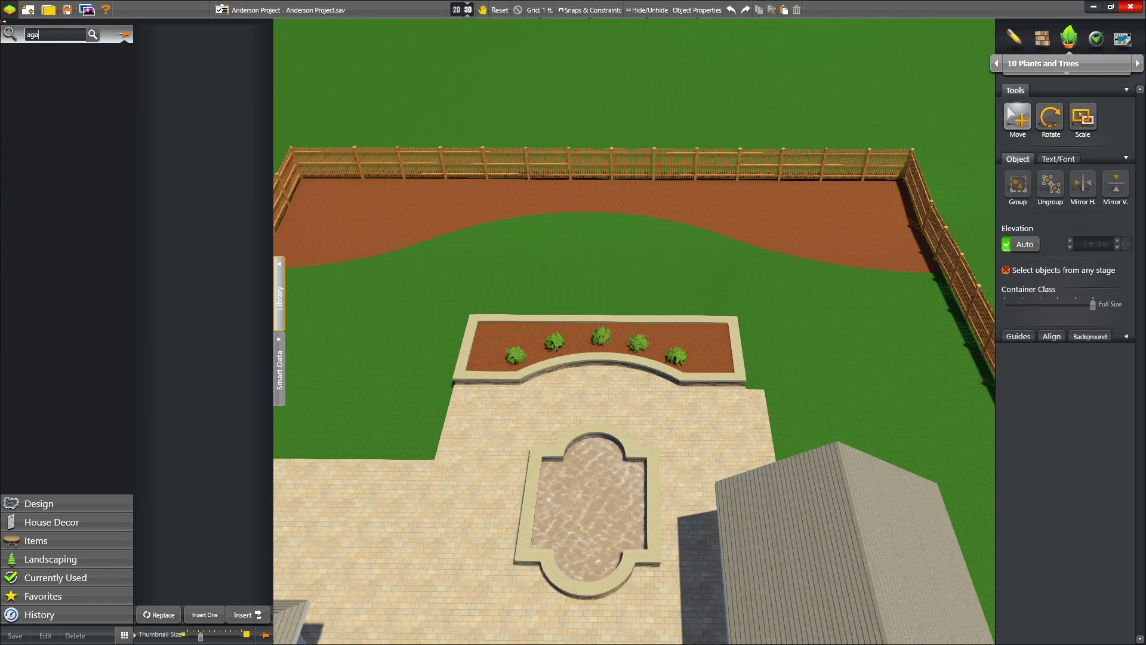
pyautogui.press('Return')
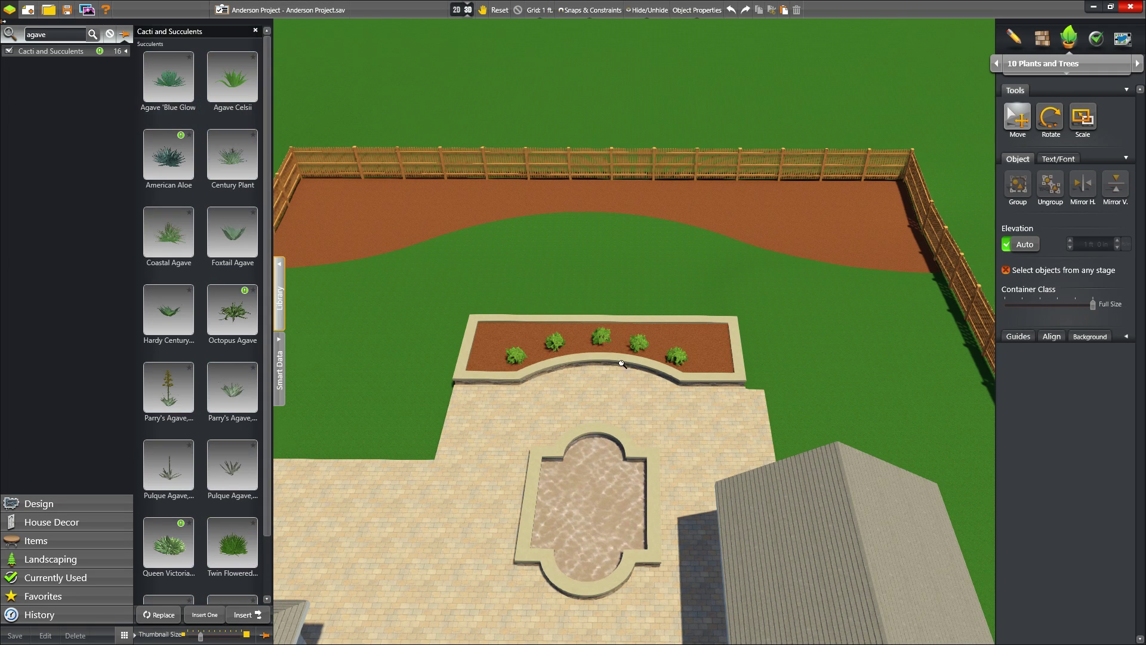
pyautogui.scroll(3, 621, 364)
pyautogui.scroll(3, 623, 365)
pyautogui.scroll(2, 624, 361)
pyautogui.moveTo(624, 361)
pyautogui.mouseDown(button='middle')
pyautogui.moveTo(681, 357)
pyautogui.moveTo(651, 311)
pyautogui.mouseUp(button='middle')
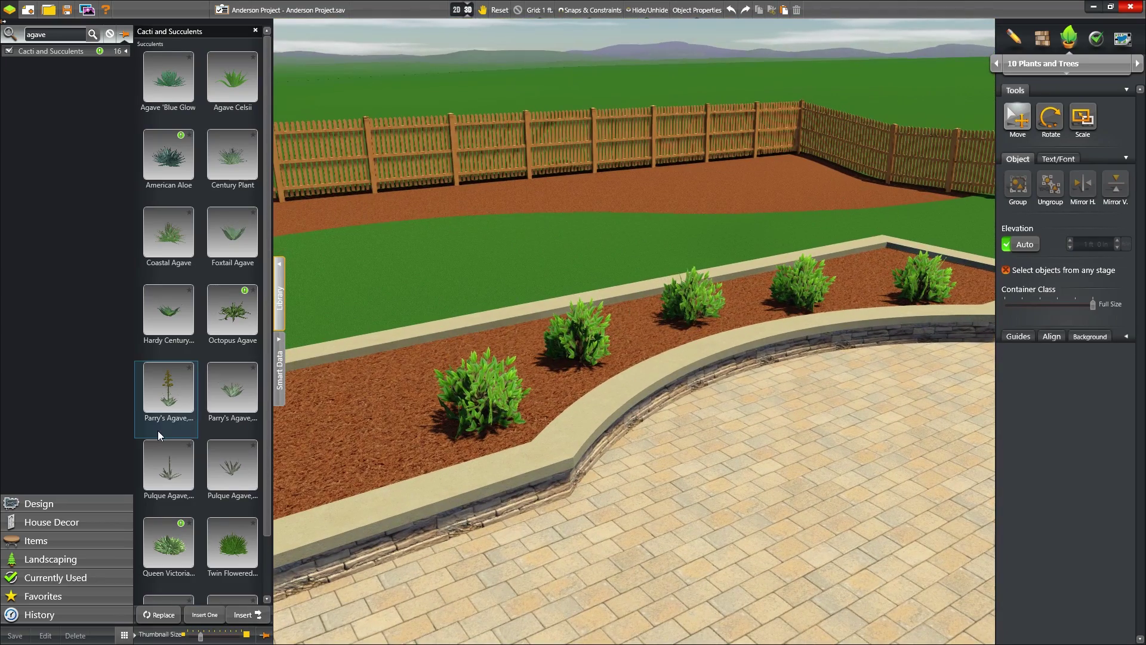
pyautogui.scroll(-2, 158, 431)
pyautogui.click(232, 480)
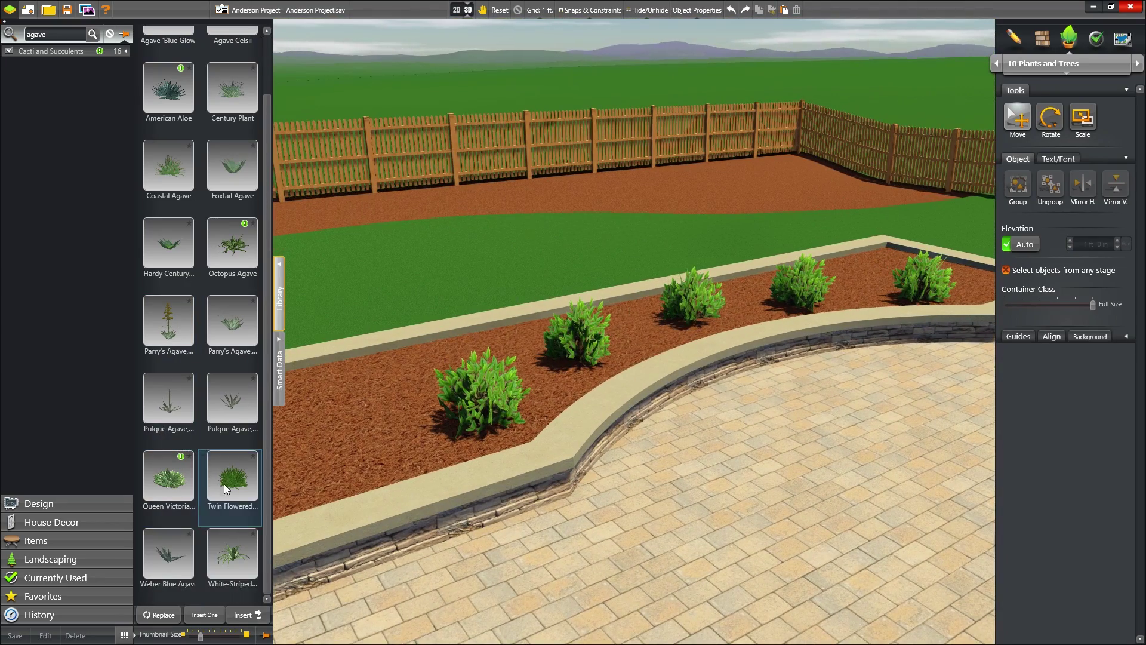
# Place five Twin Flowered agaves along the raised planter, then advance to 09 Materials
pyautogui.click(243, 614)
pyautogui.click(345, 413)
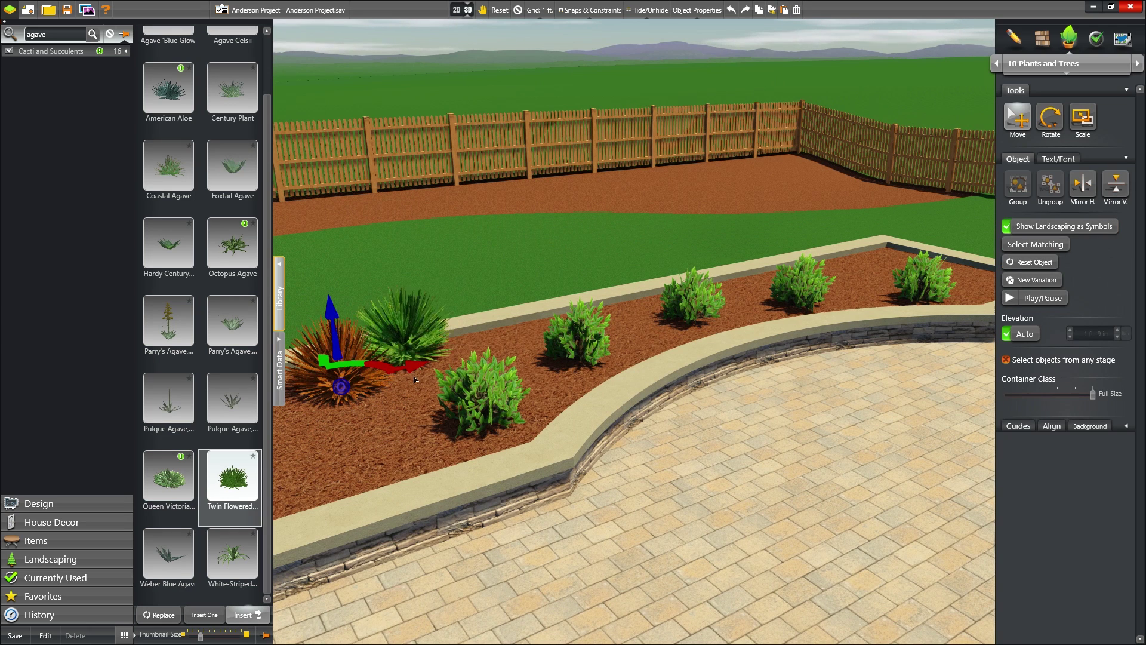
pyautogui.click(492, 368)
pyautogui.click(615, 332)
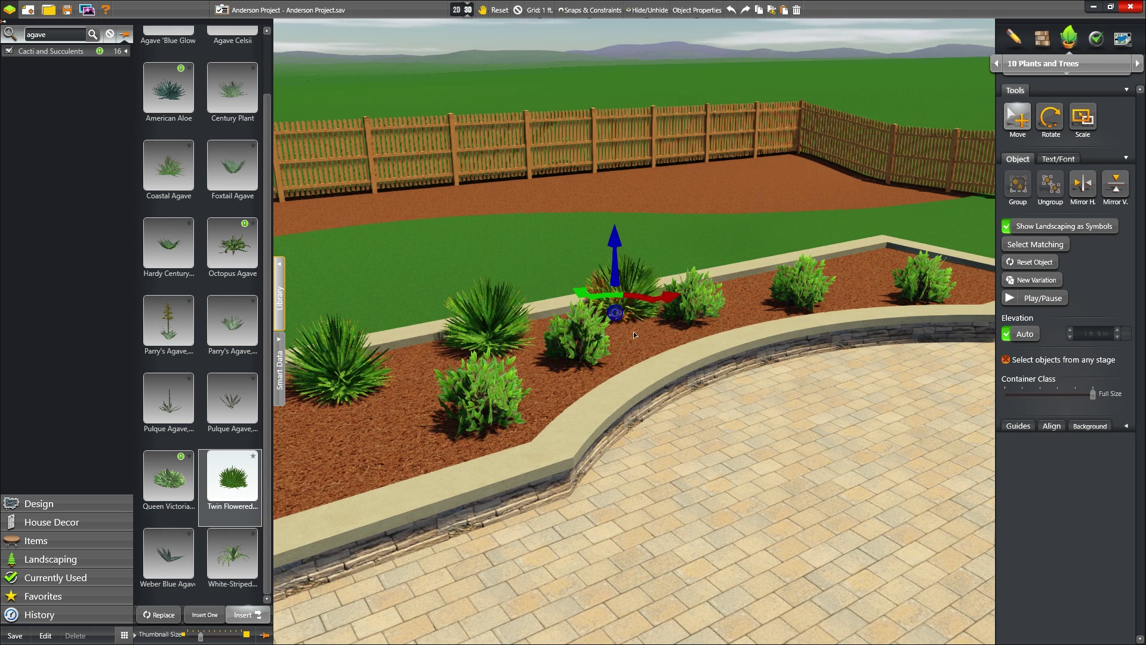
pyautogui.click(743, 305)
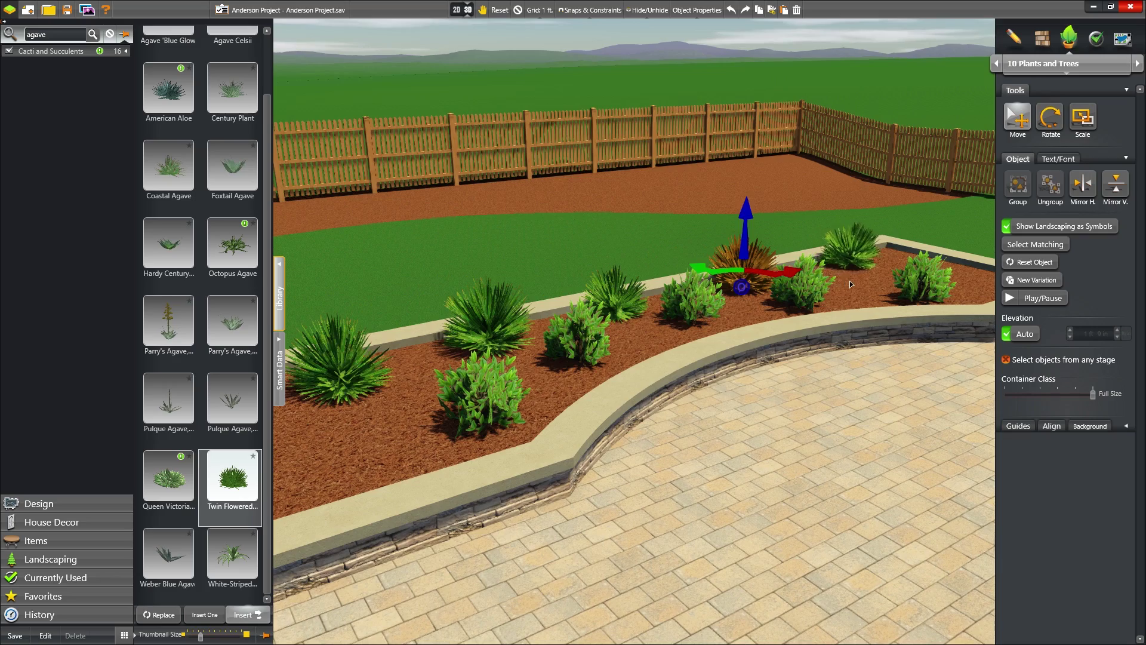
pyautogui.click(855, 287)
pyautogui.moveTo(860, 294)
pyautogui.mouseDown(button='right')
pyautogui.moveTo(810, 335)
pyautogui.moveTo(837, 316)
pyautogui.mouseUp(button='right')
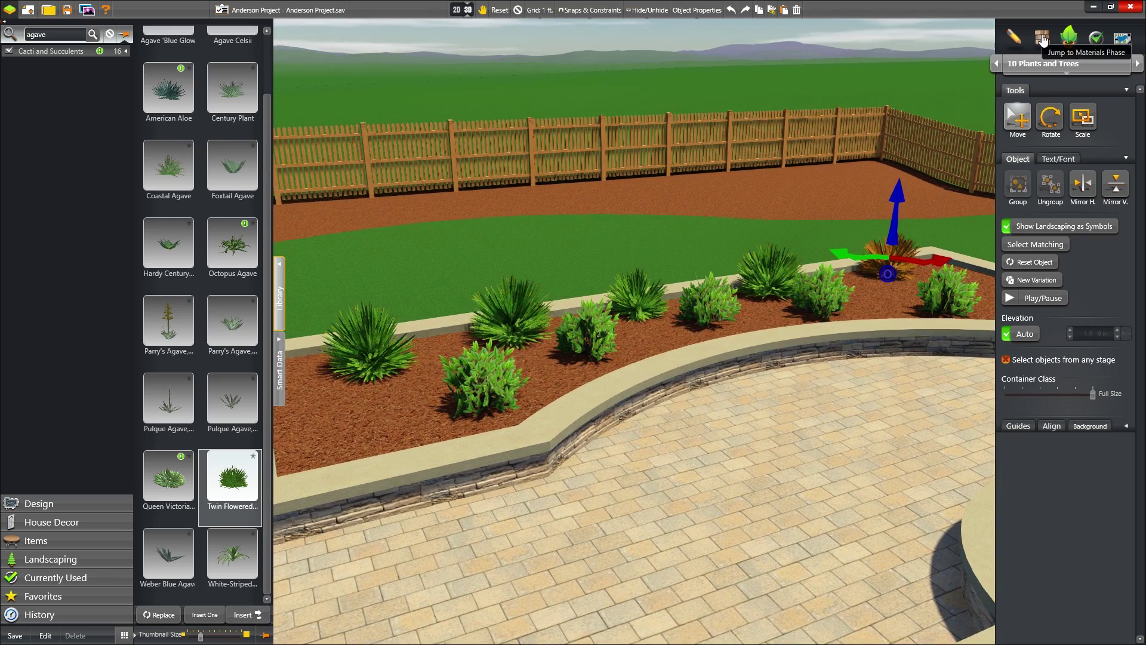
pyautogui.click(1042, 40)
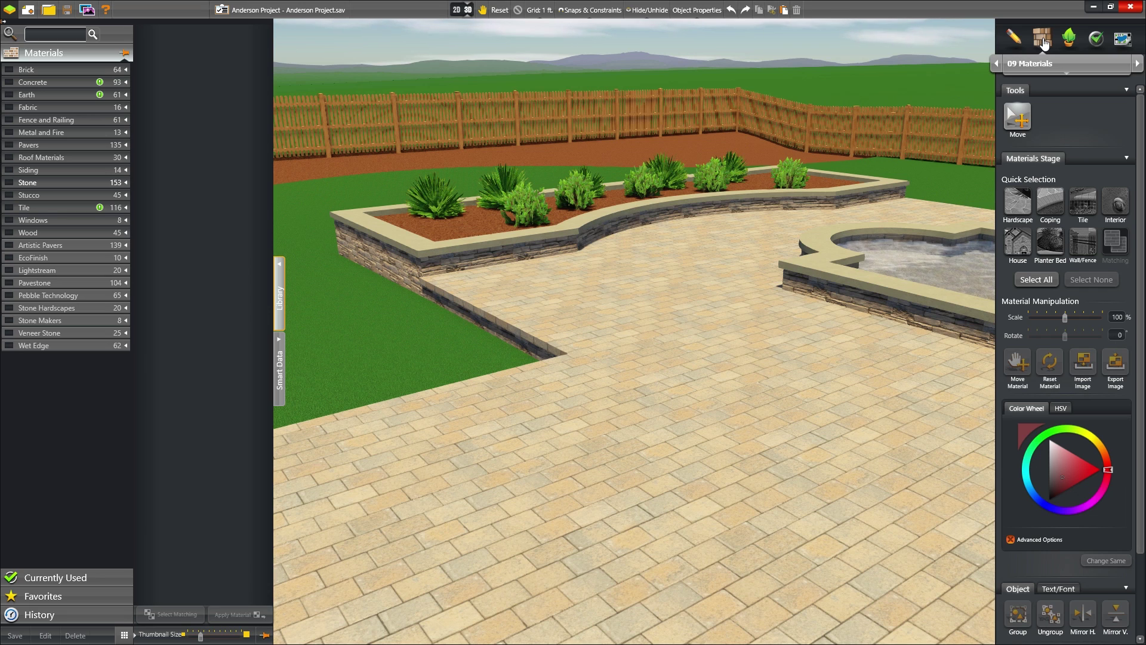
# Tint the patio pavers toward pale yellow-cream using the Color Wheel's hue ring and saturation triangle
pyautogui.click(641, 338)
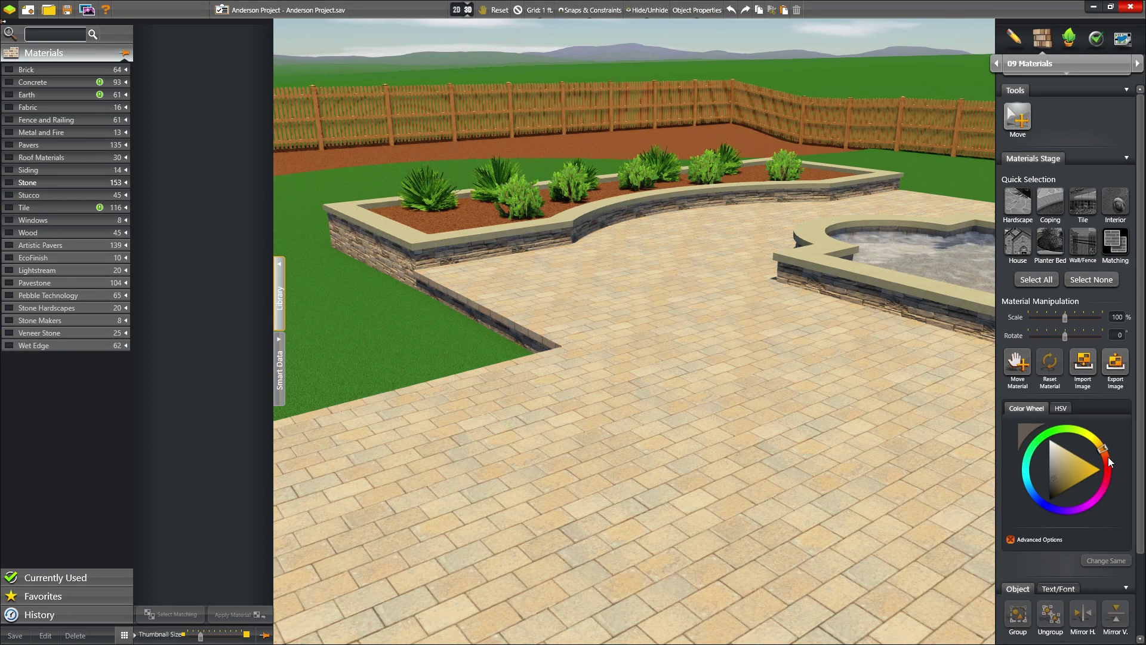
pyautogui.click(1107, 457)
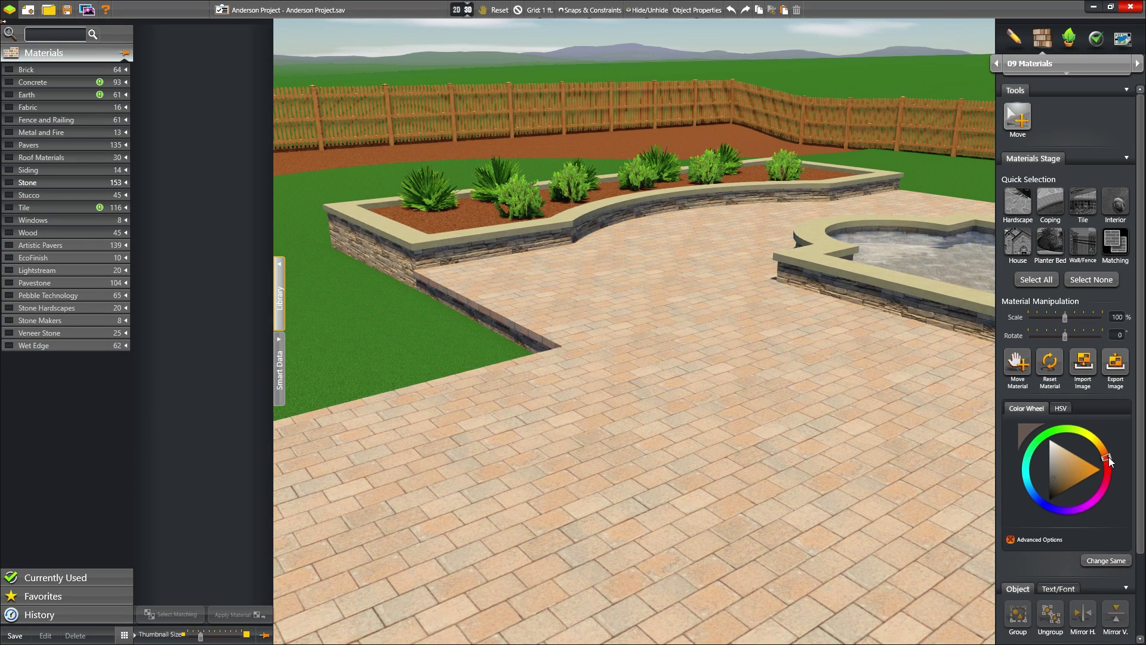
pyautogui.moveTo(1108, 466)
pyautogui.mouseDown()
pyautogui.moveTo(1107, 477)
pyautogui.moveTo(1100, 443)
pyautogui.mouseUp()
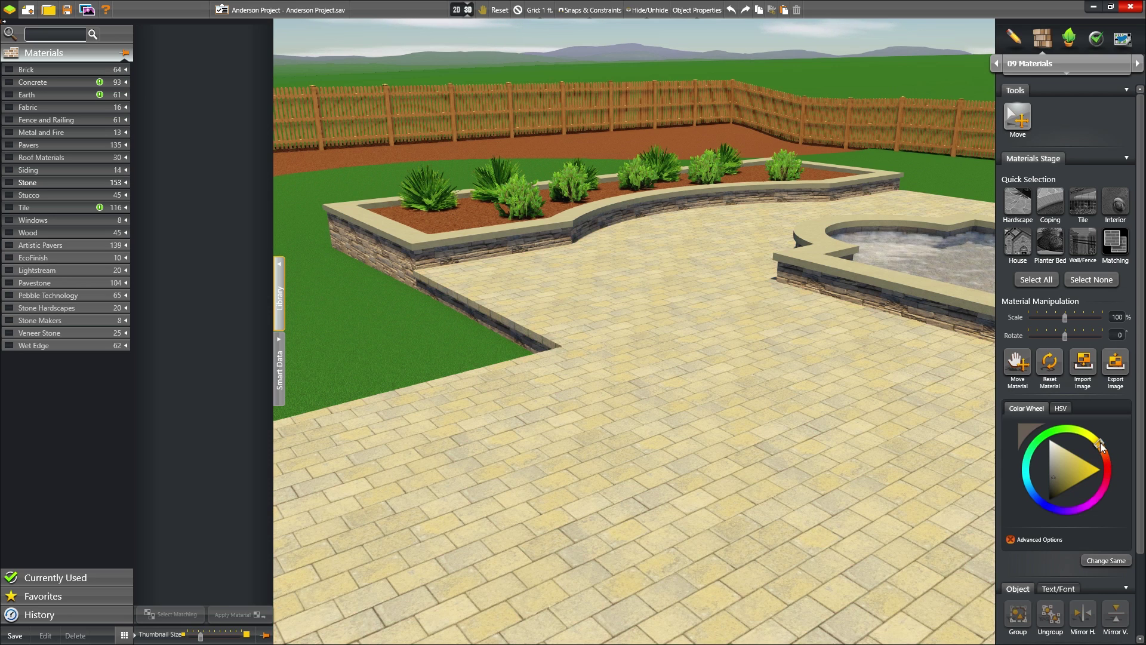
pyautogui.click(1055, 466)
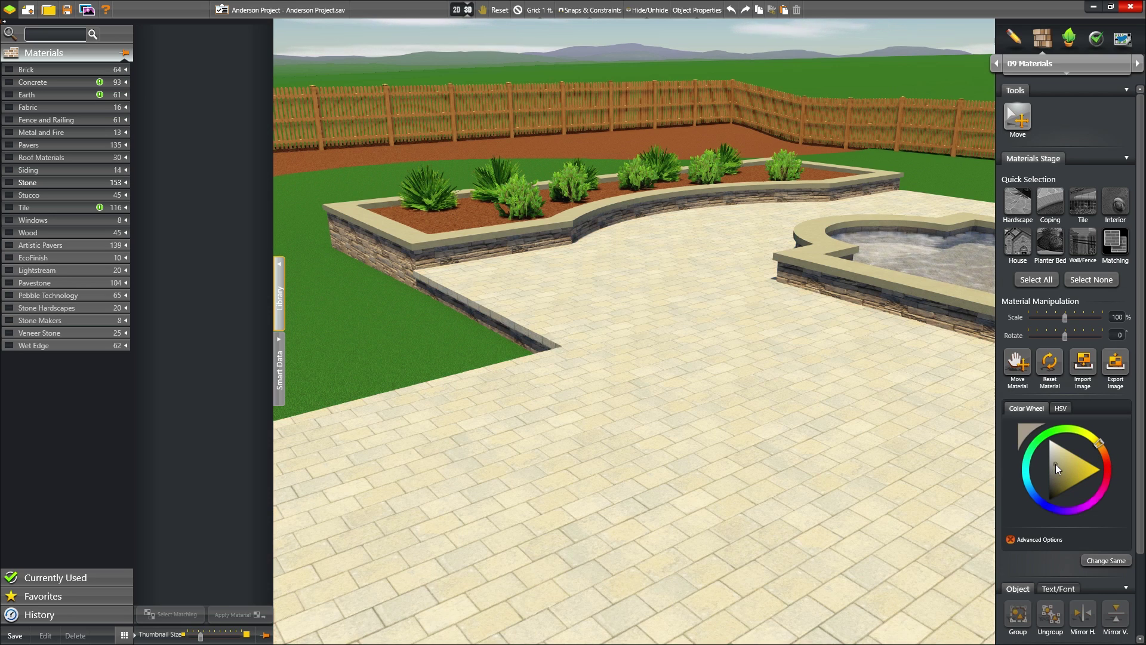
pyautogui.moveTo(1055, 465); pyautogui.dragTo(1054, 472)
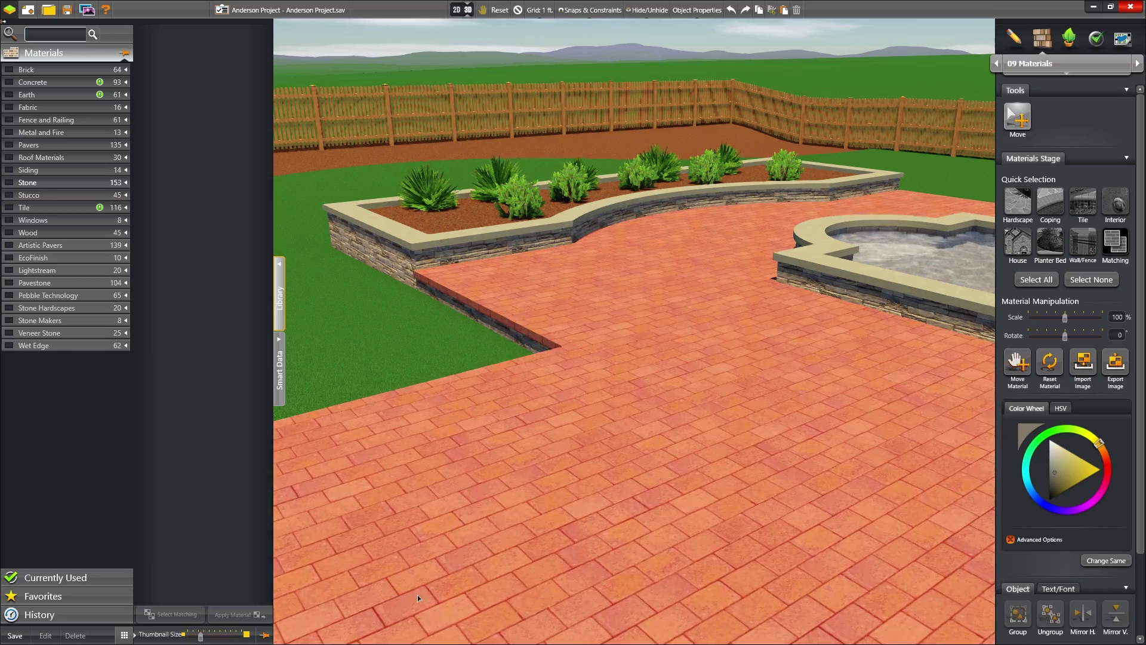
pyautogui.hotkey('ctrl', 'z')
# Preview Flagstone, Limestone, Travertine and both Plaza Rec pavers from Favorites on the patio
pyautogui.click(43, 596)
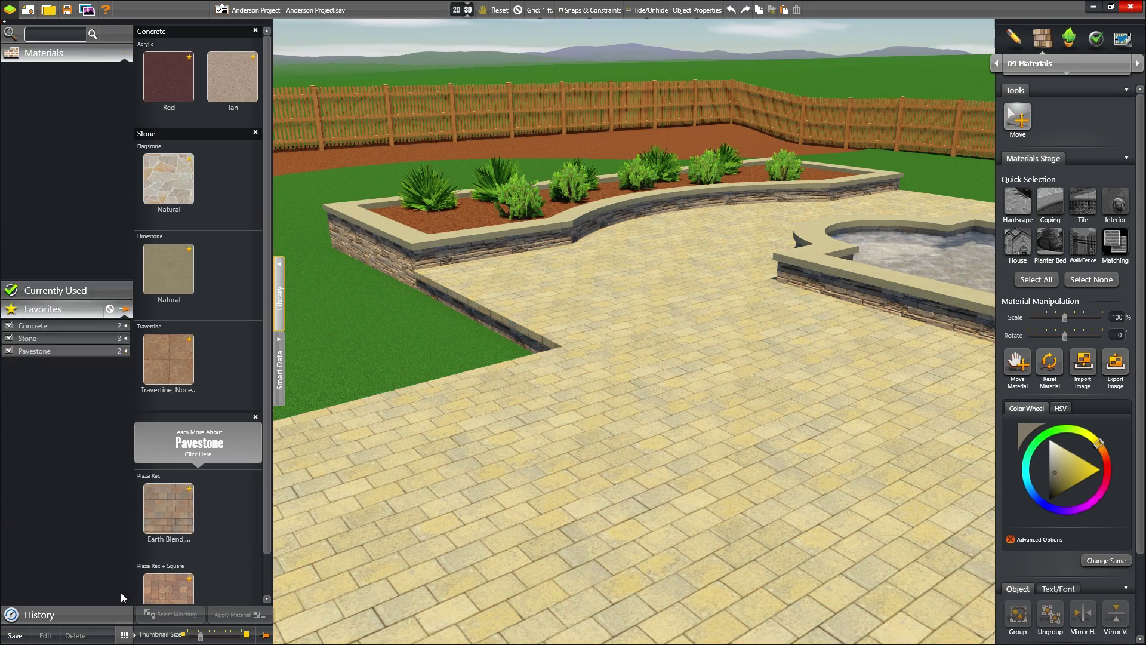
pyautogui.click(164, 182)
pyautogui.click(173, 274)
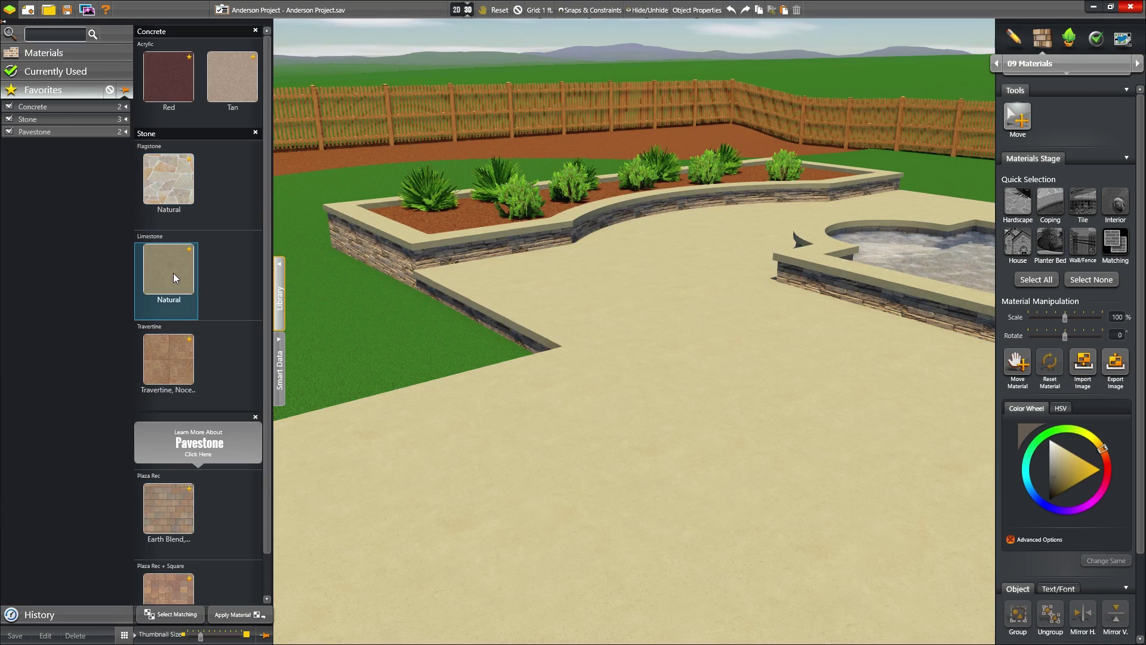
pyautogui.click(167, 360)
pyautogui.scroll(-1, 167, 360)
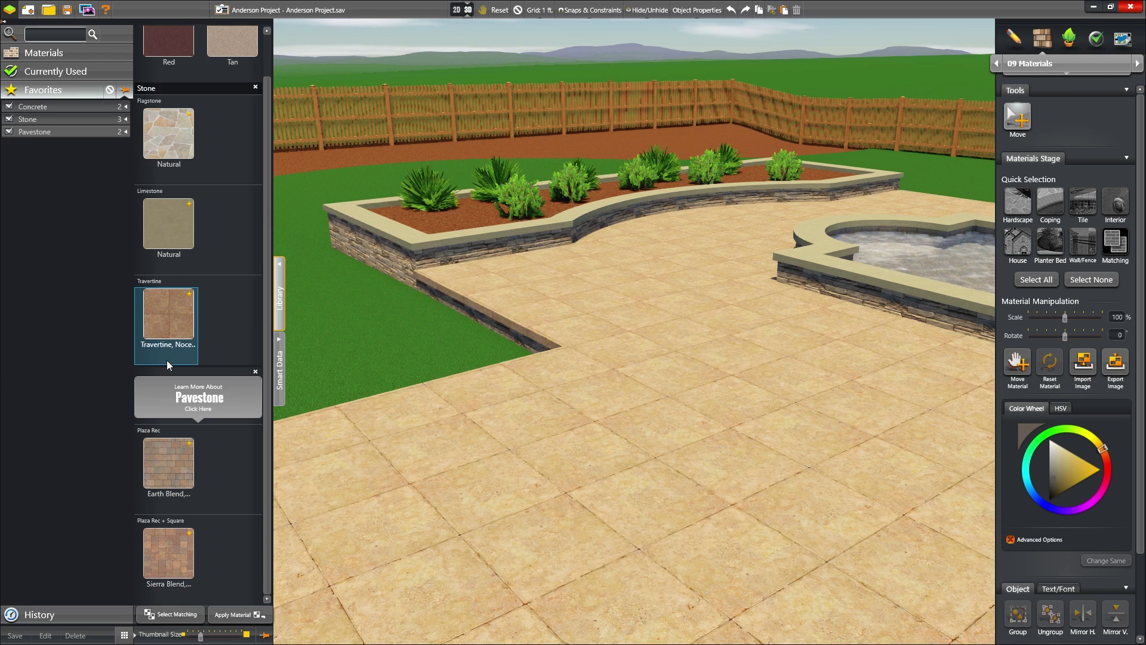
pyautogui.click(163, 565)
pyautogui.click(165, 454)
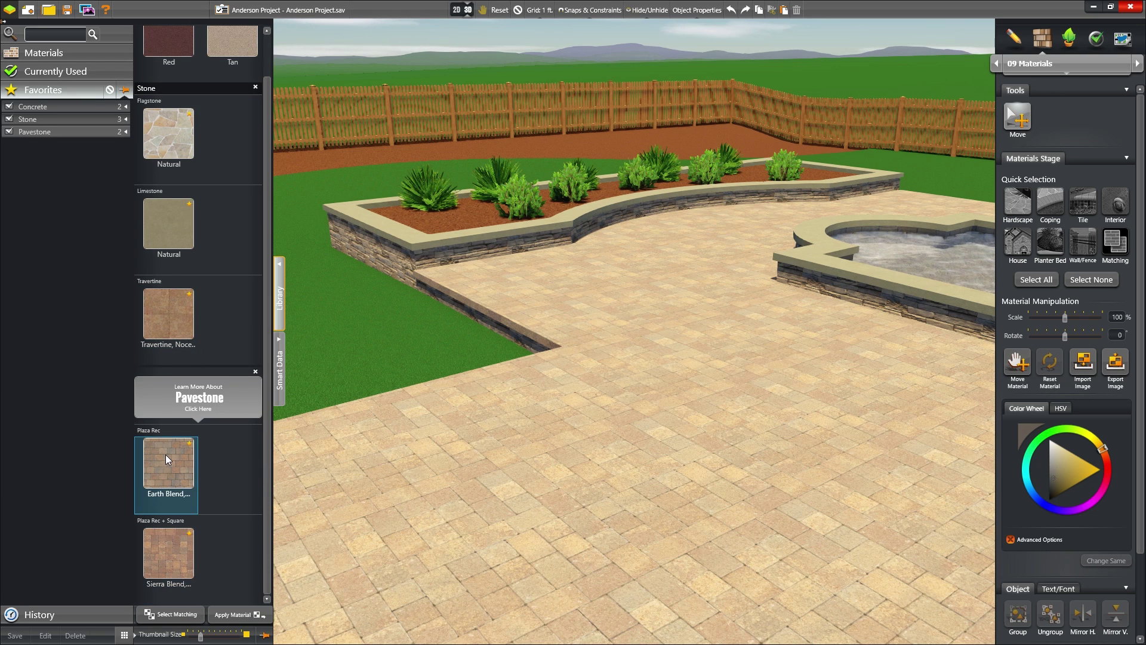
pyautogui.scroll(1, 165, 454)
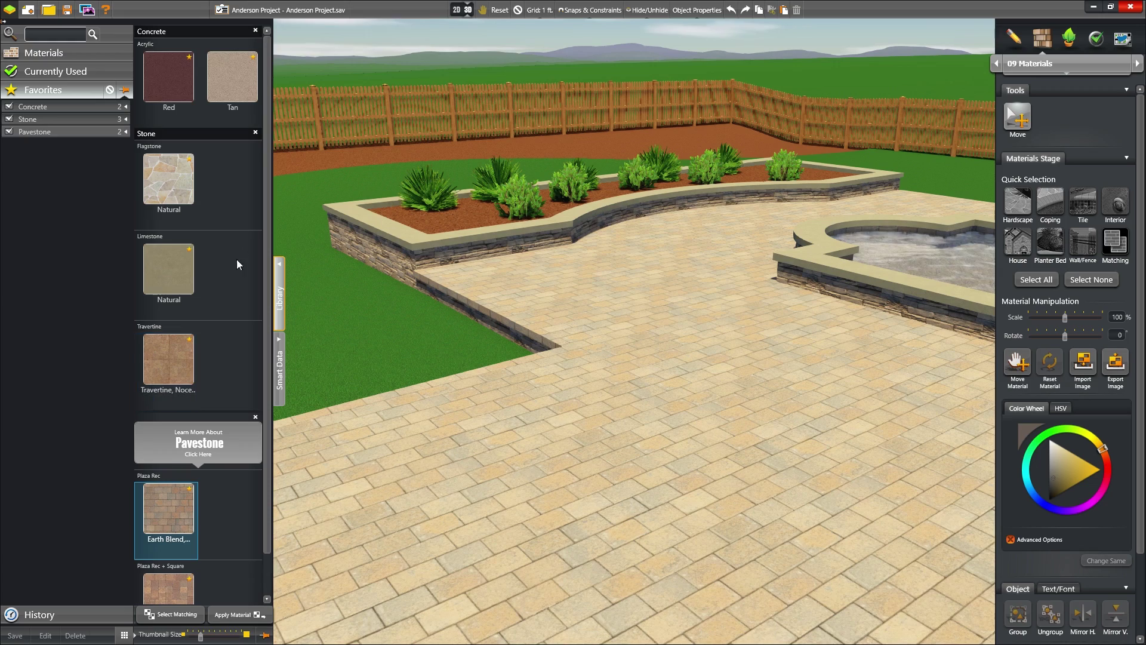
pyautogui.click(116, 53)
pyautogui.hotkey('ctrl', 'z')
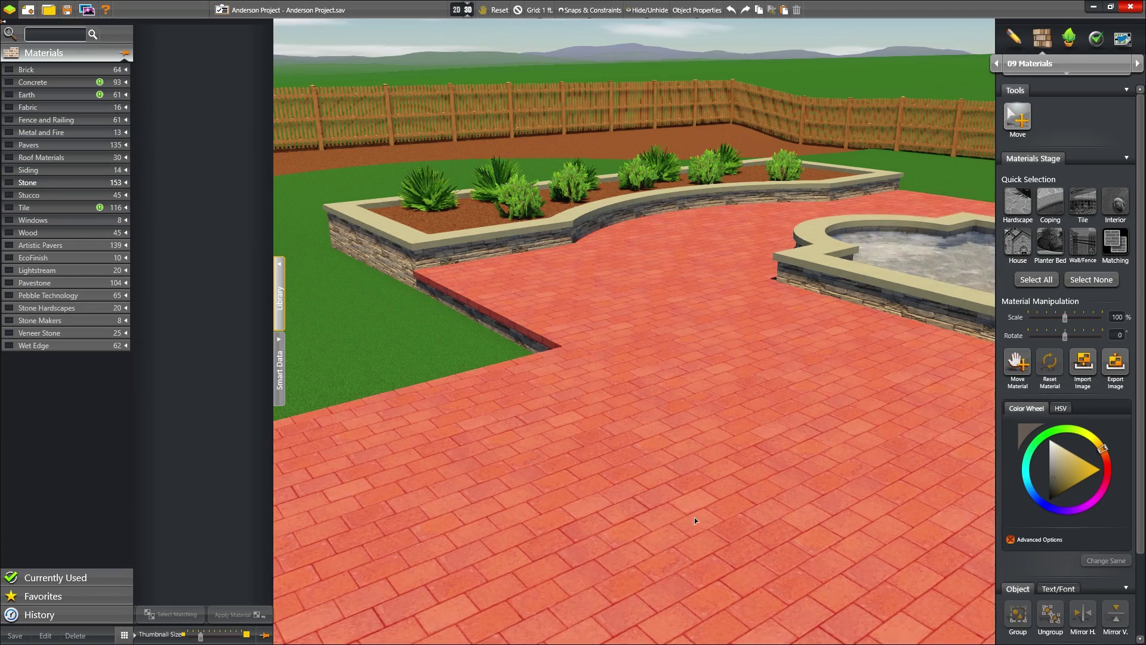
pyautogui.hotkey('ctrl', 'y')
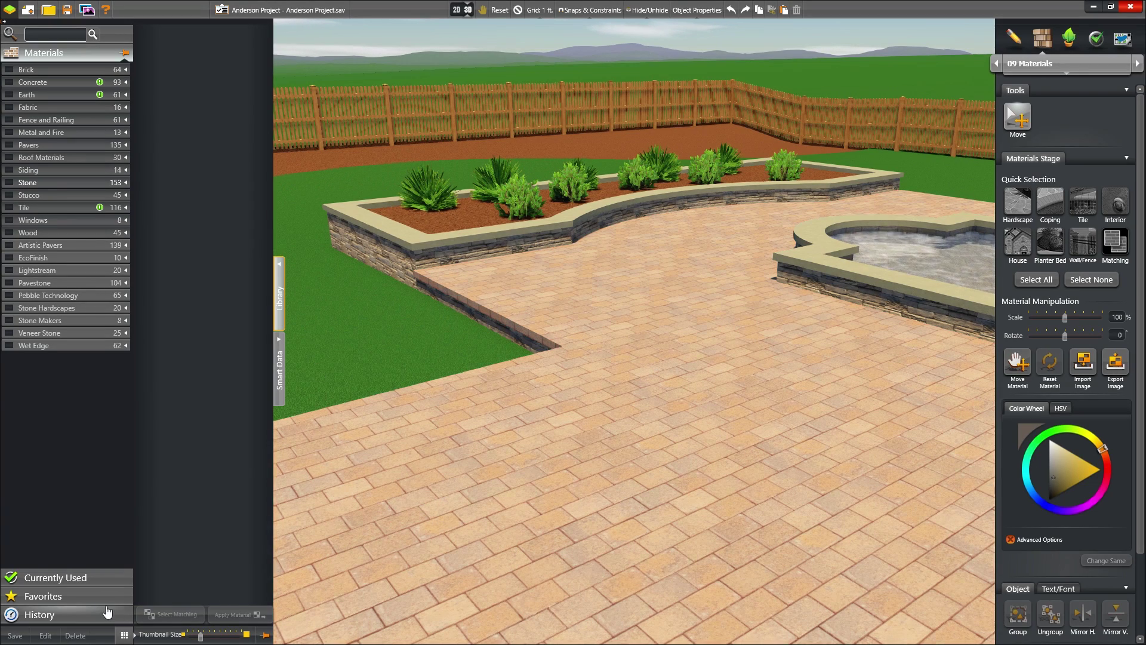
# Apply Tan acrylic, Plaza Rec Square, then blended Plaza Rec pavers, and close the library
pyautogui.click(43, 596)
pyautogui.doubleClick(231, 87)
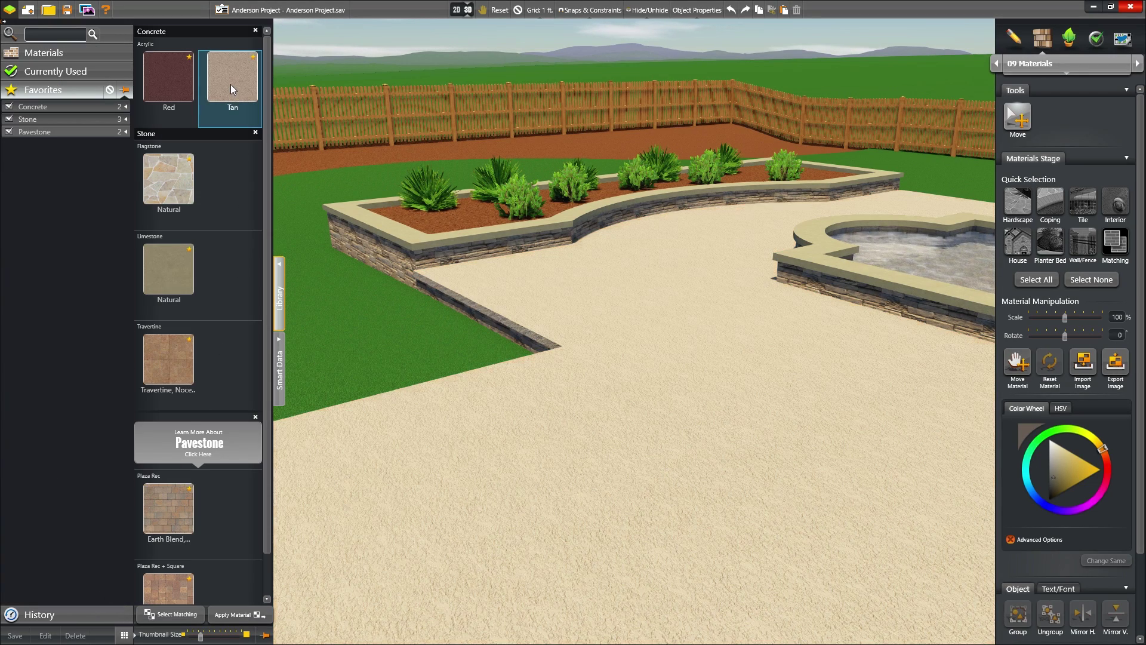
pyautogui.scroll(-1, 232, 366)
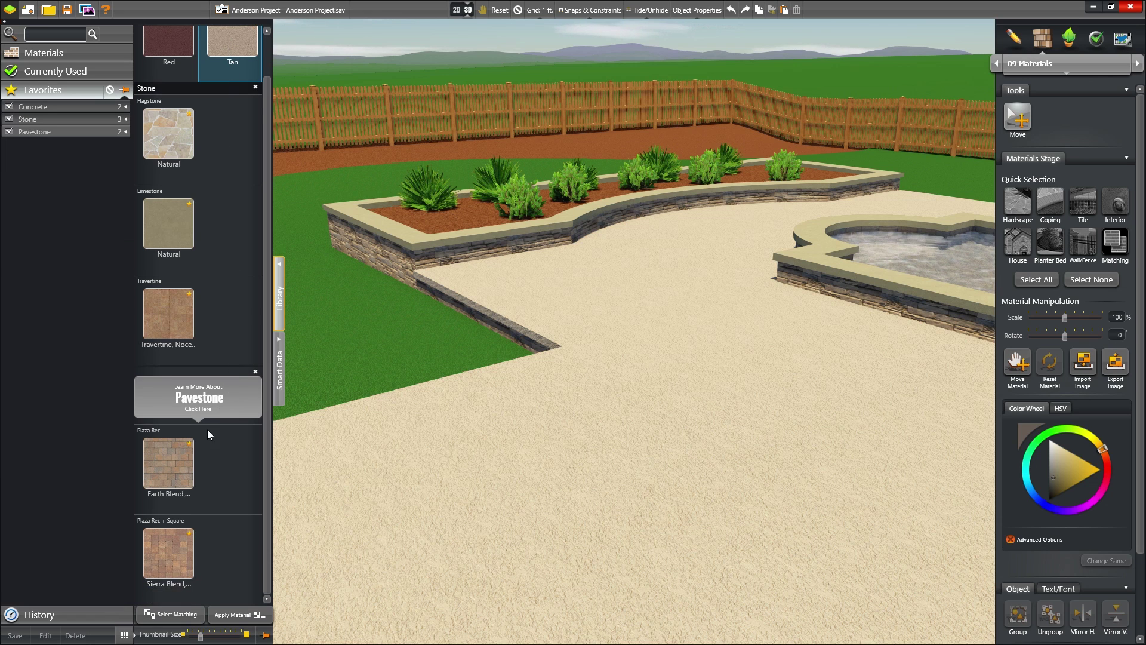
pyautogui.doubleClick(165, 546)
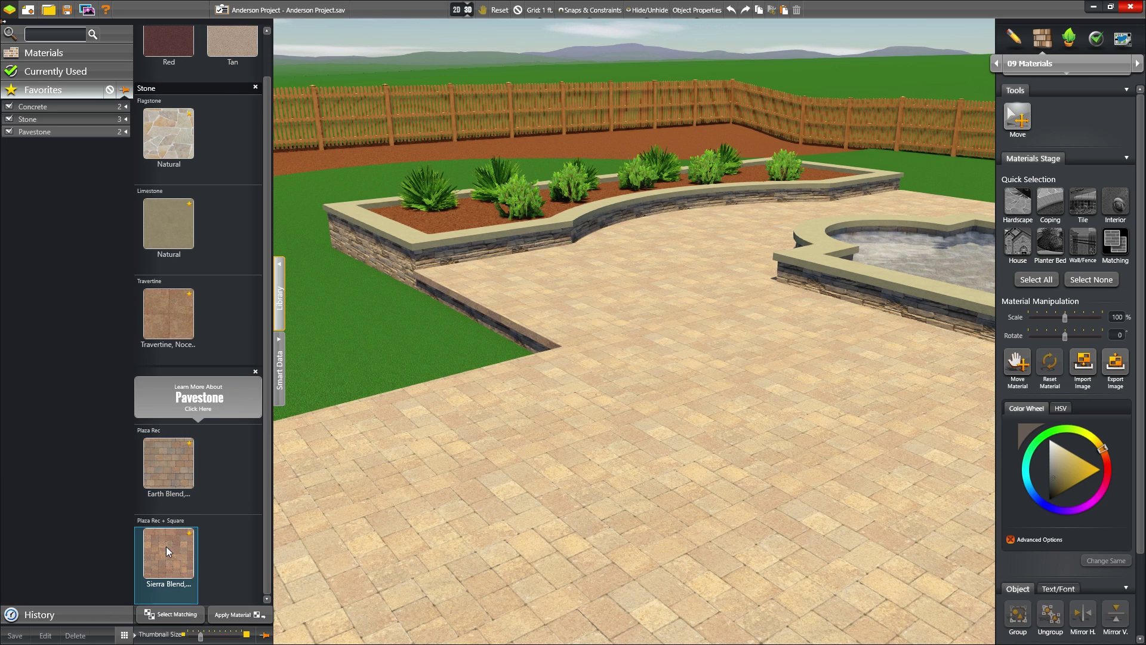
pyautogui.doubleClick(175, 452)
pyautogui.scroll(1, 175, 453)
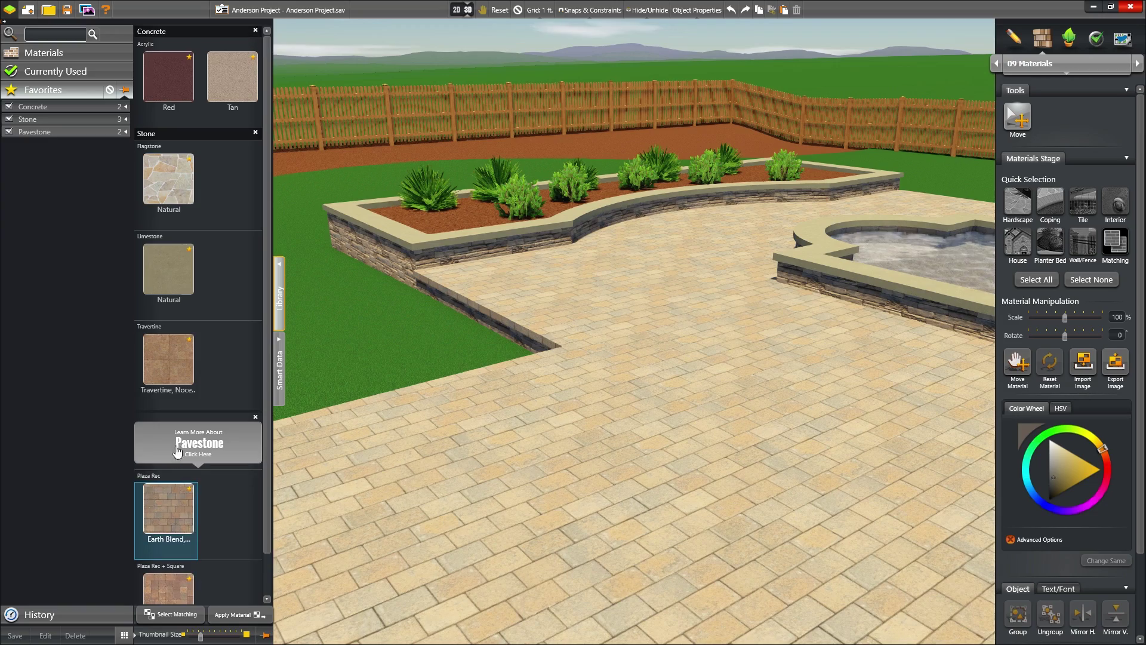
pyautogui.click(115, 54)
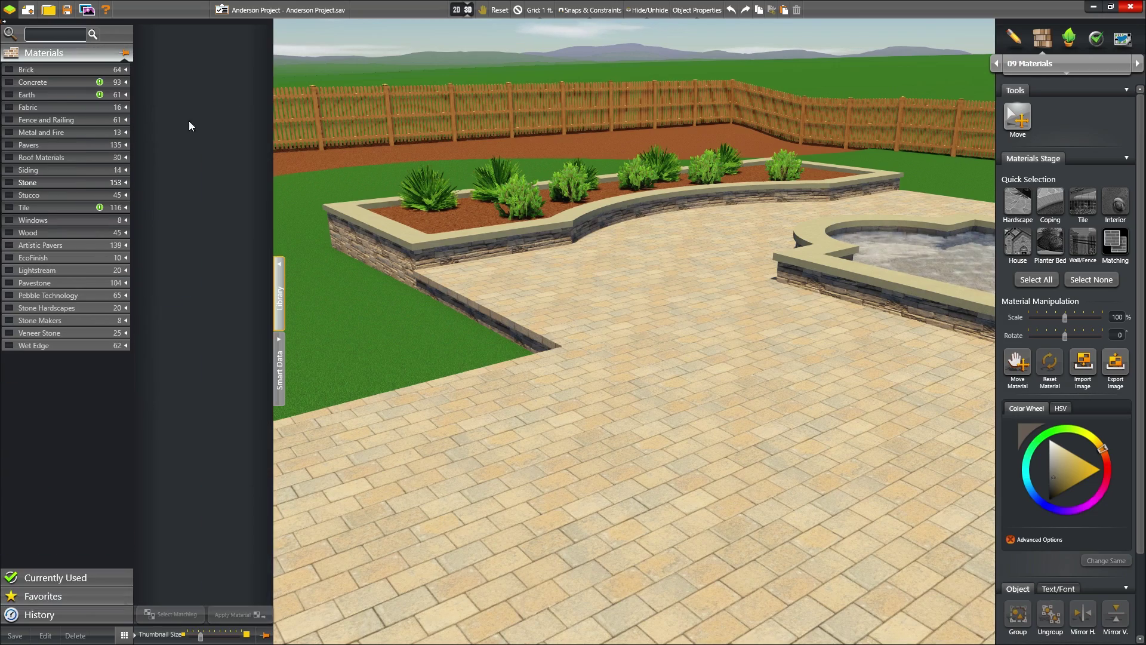
pyautogui.hotkey('ctrl', 'z')
pyautogui.click(594, 242)
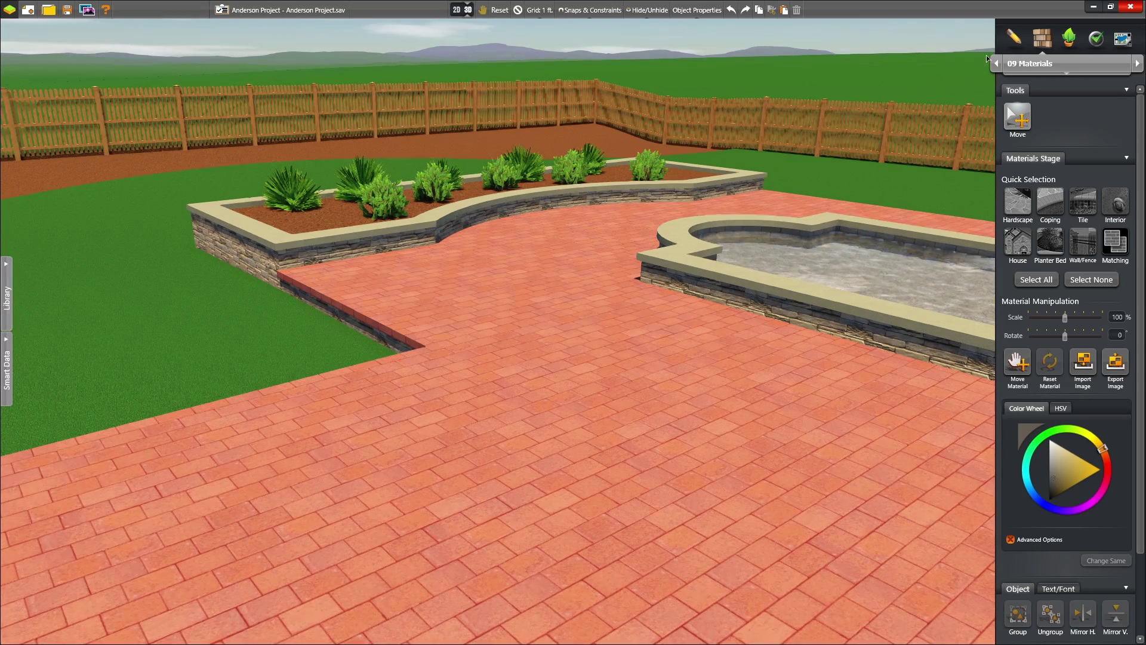
pyautogui.hotkey('ctrl', 'z')
# In 06 Hardscapes, show Smart Data for the raised planter walls in 3D, then open Site Amenities
pyautogui.click(456, 10)
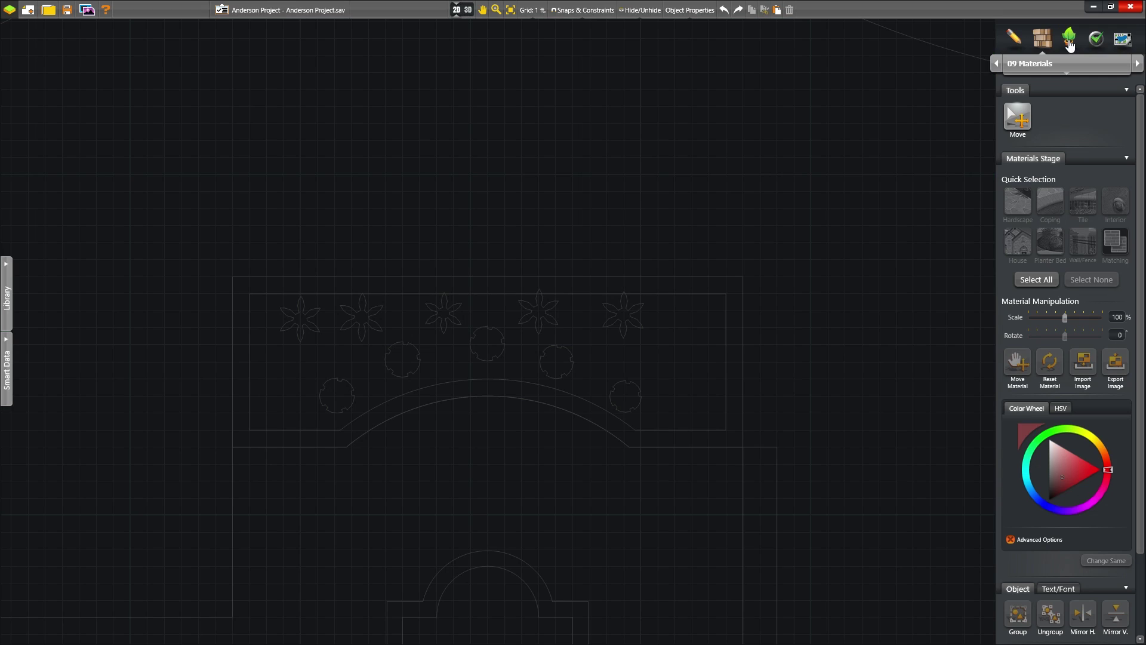
pyautogui.click(1065, 63)
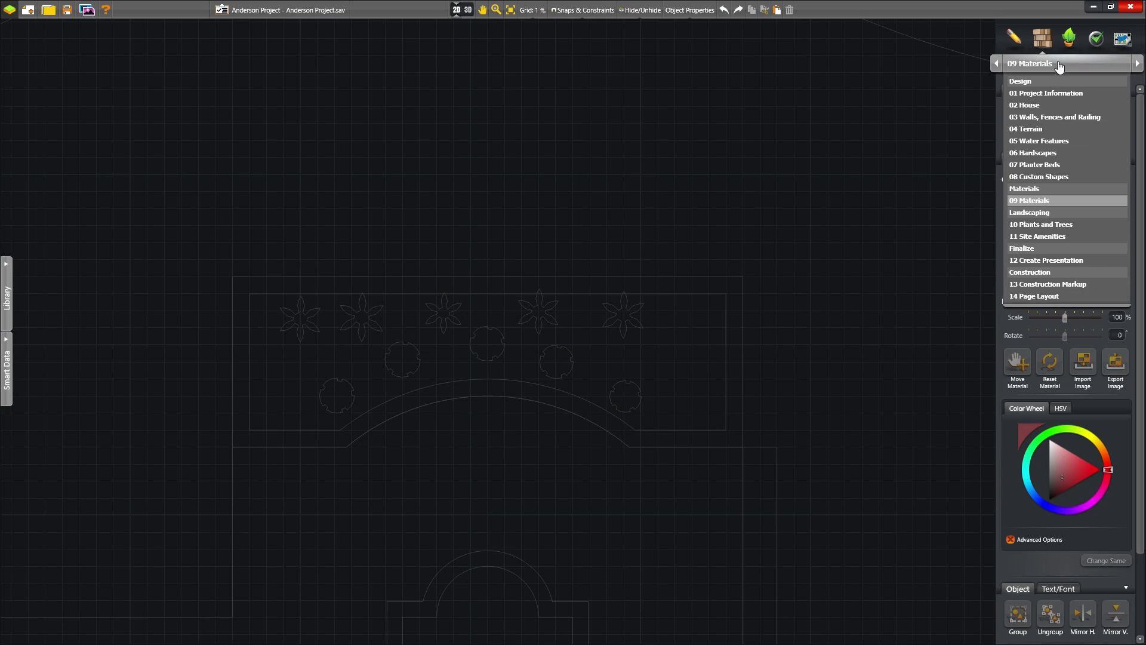
pyautogui.click(1032, 153)
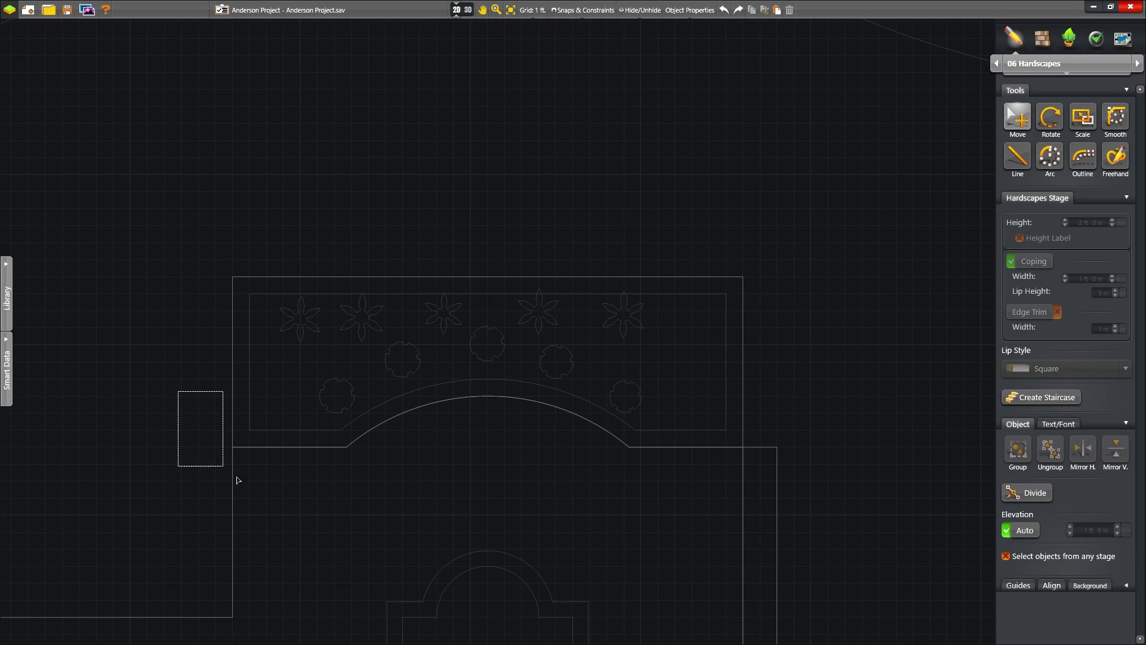
pyautogui.moveTo(179, 391); pyautogui.dragTo(249, 488)
pyautogui.click(11, 368)
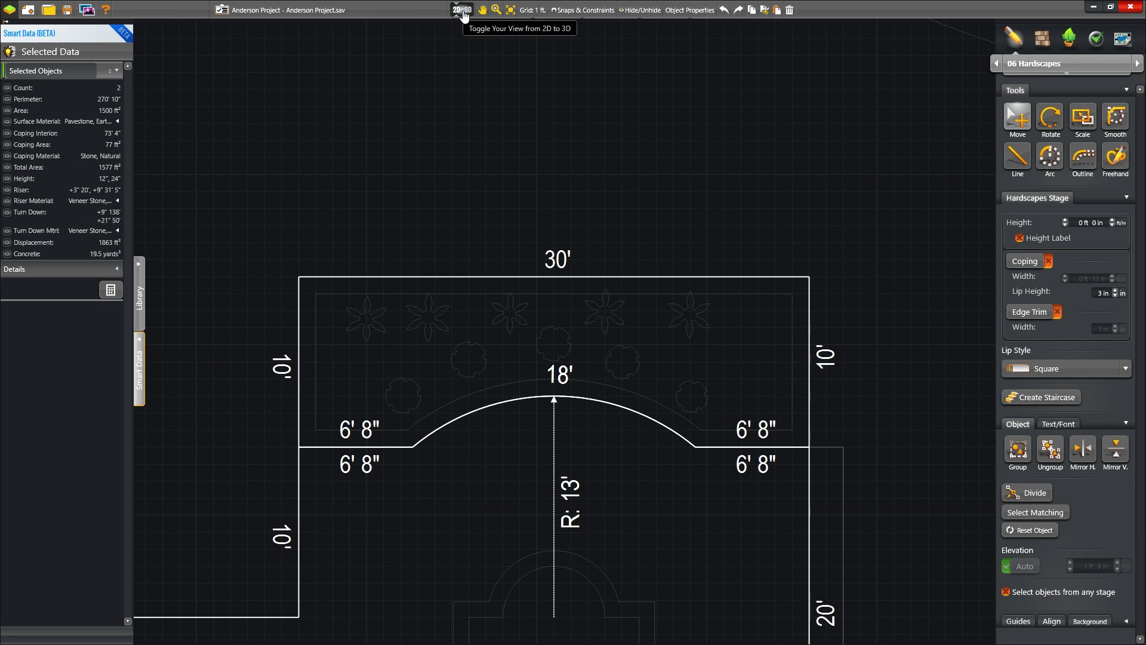
pyautogui.click(463, 11)
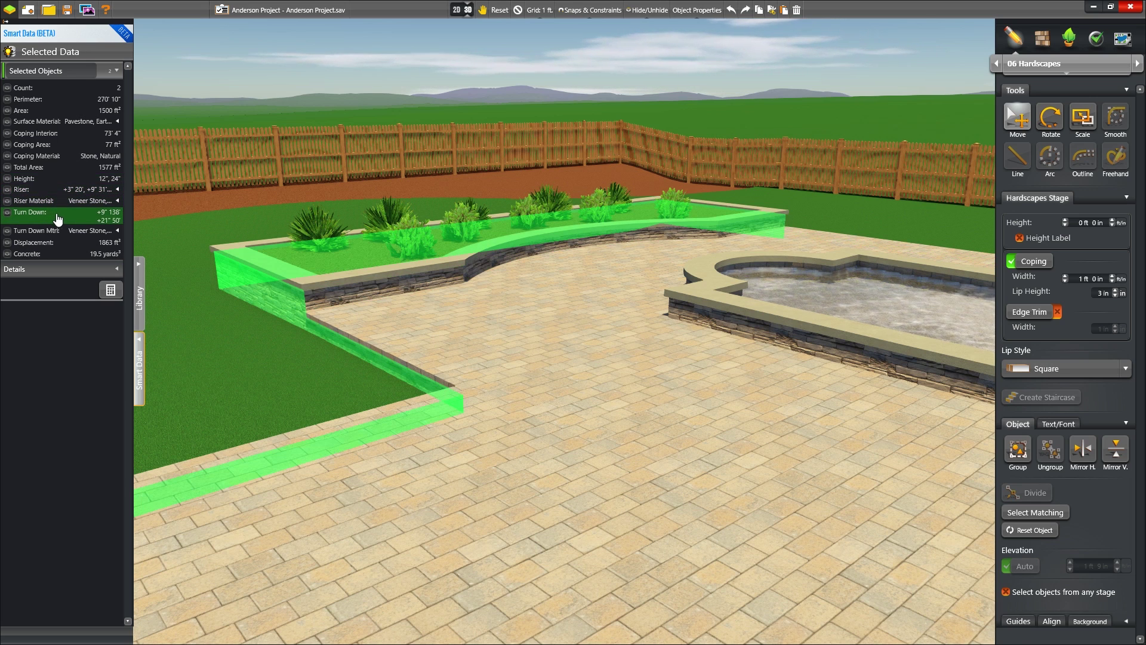
pyautogui.click(1069, 39)
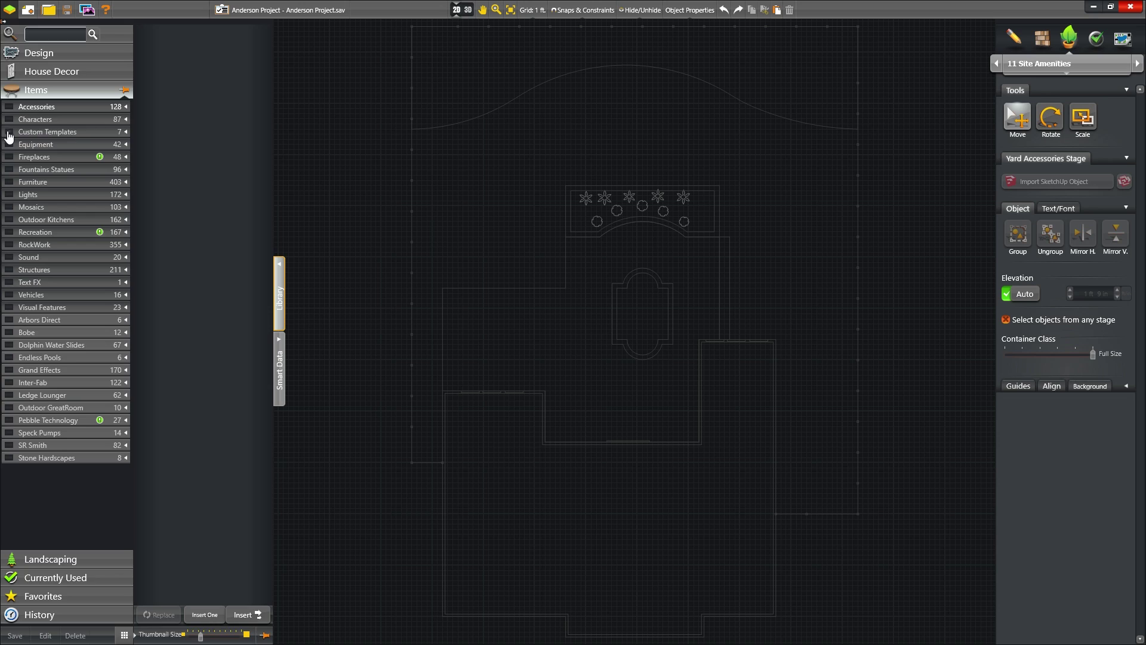
# Place the Center Planter and Covered Patio custom templates, then advance to Create Presentation
pyautogui.click(9, 132)
pyautogui.click(182, 87)
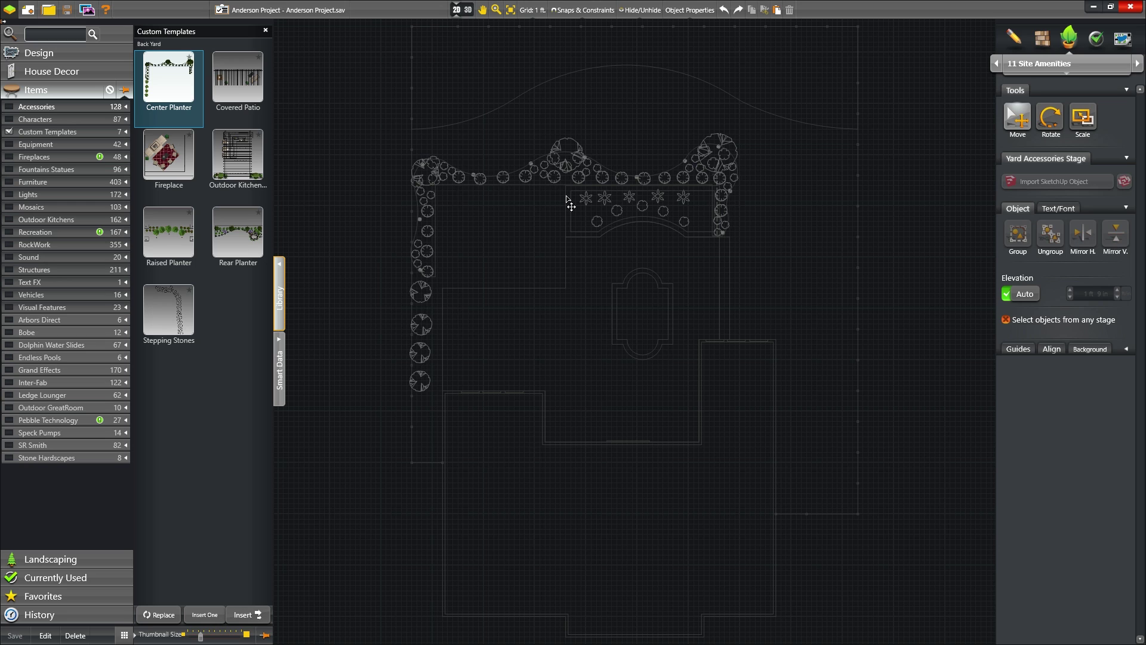
pyautogui.click(569, 204)
pyautogui.click(237, 85)
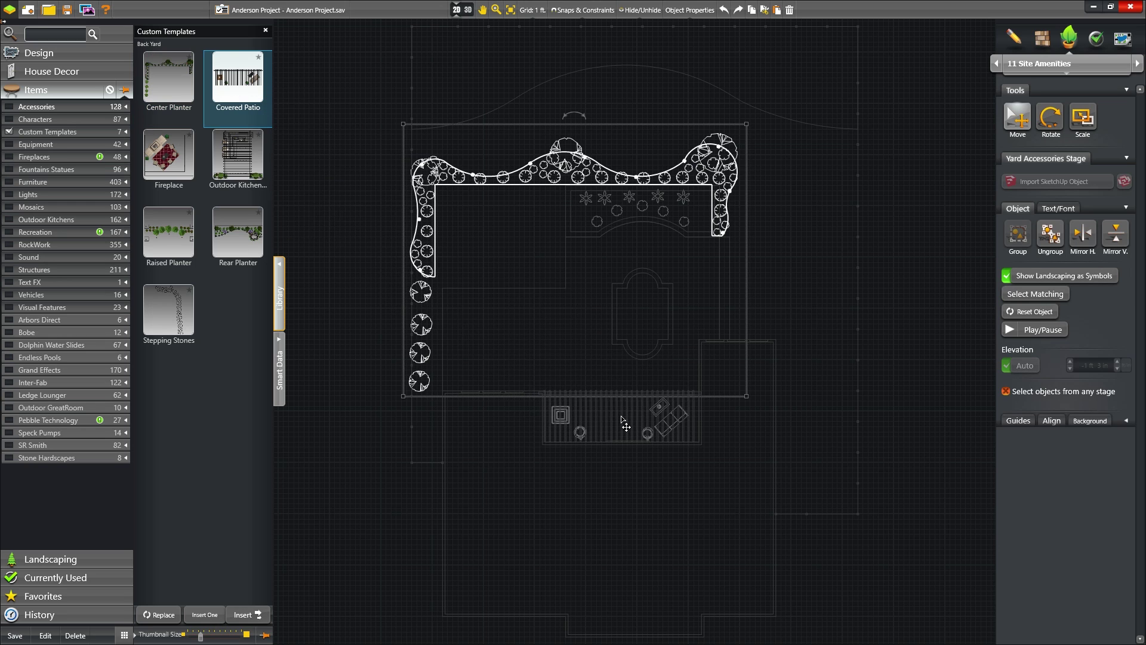
pyautogui.click(624, 422)
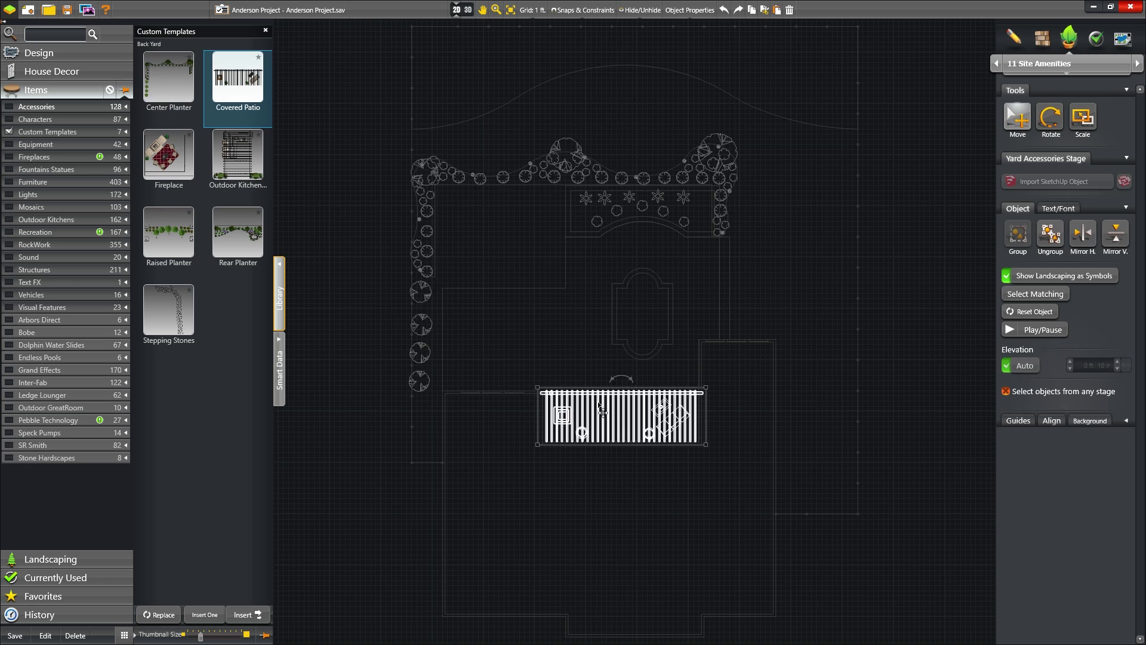
pyautogui.click(1096, 37)
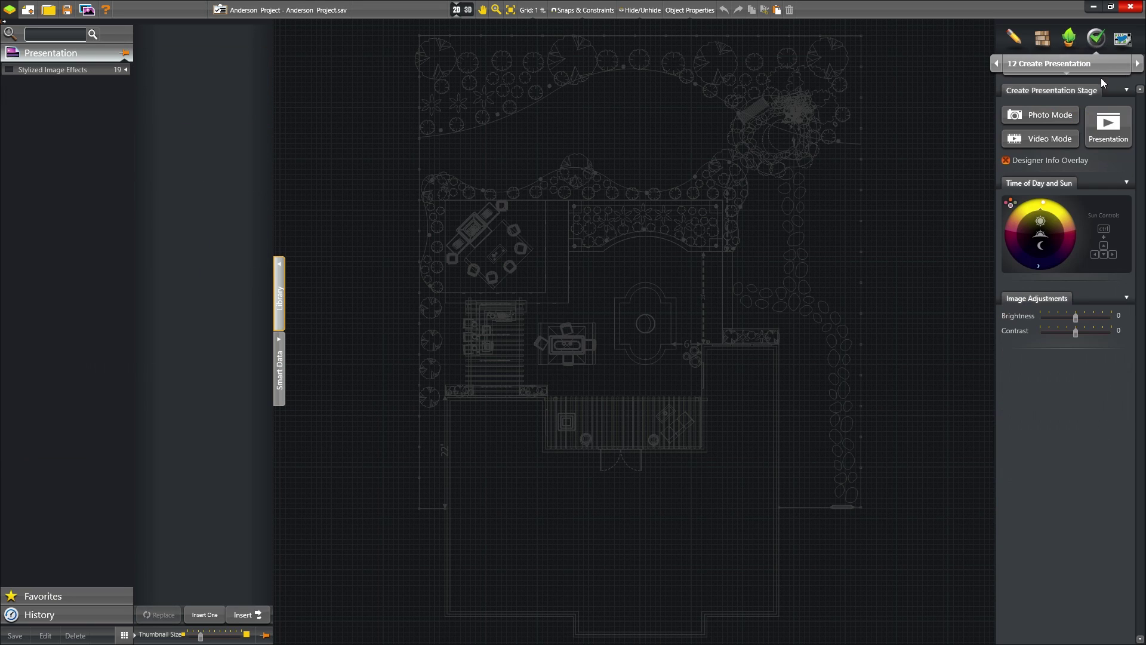
# Enter full-screen 3D Presentation Mode to view the finished backyard
pyautogui.click(1106, 126)
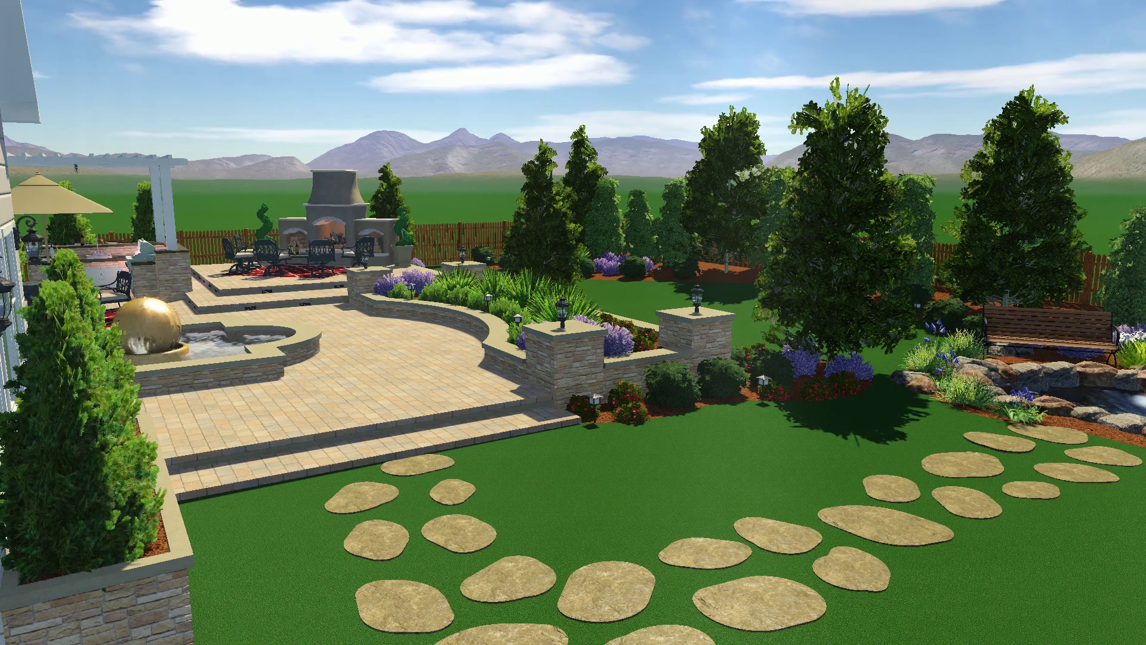